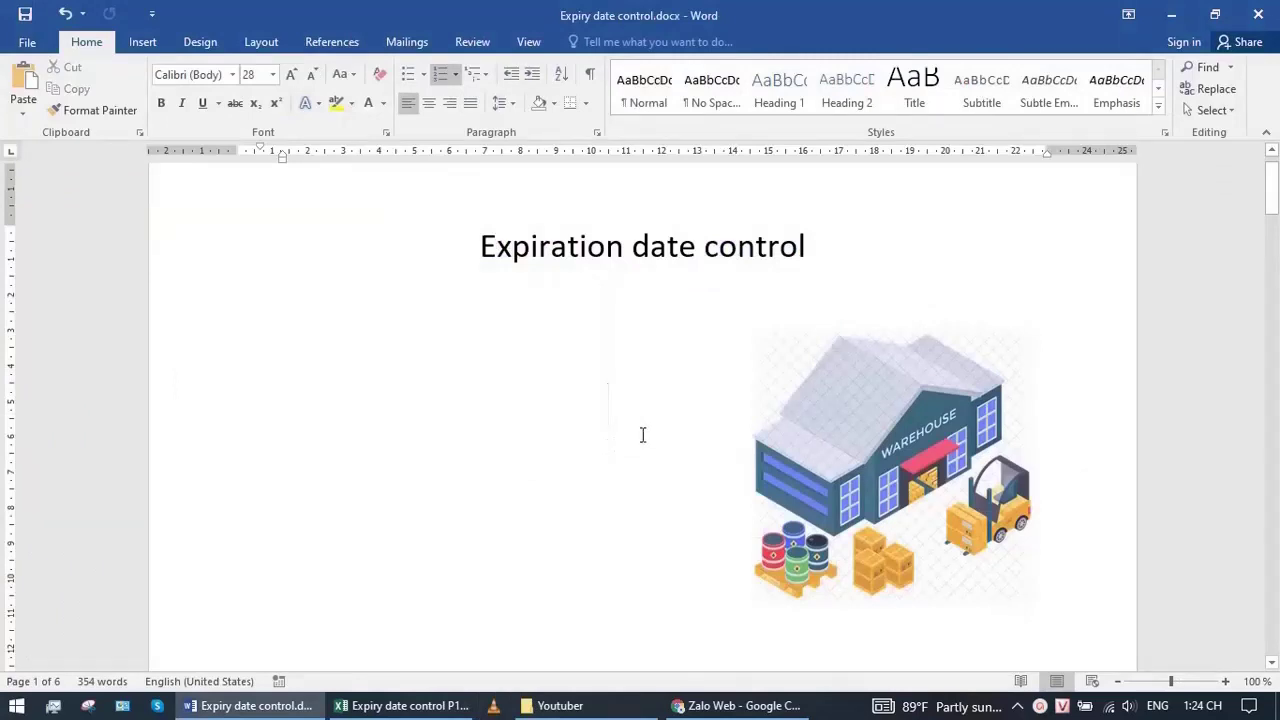
Read the title and first numbered requirement in the expiration date control document
{"action": "triple_click", "coordinate": [770, 250]}
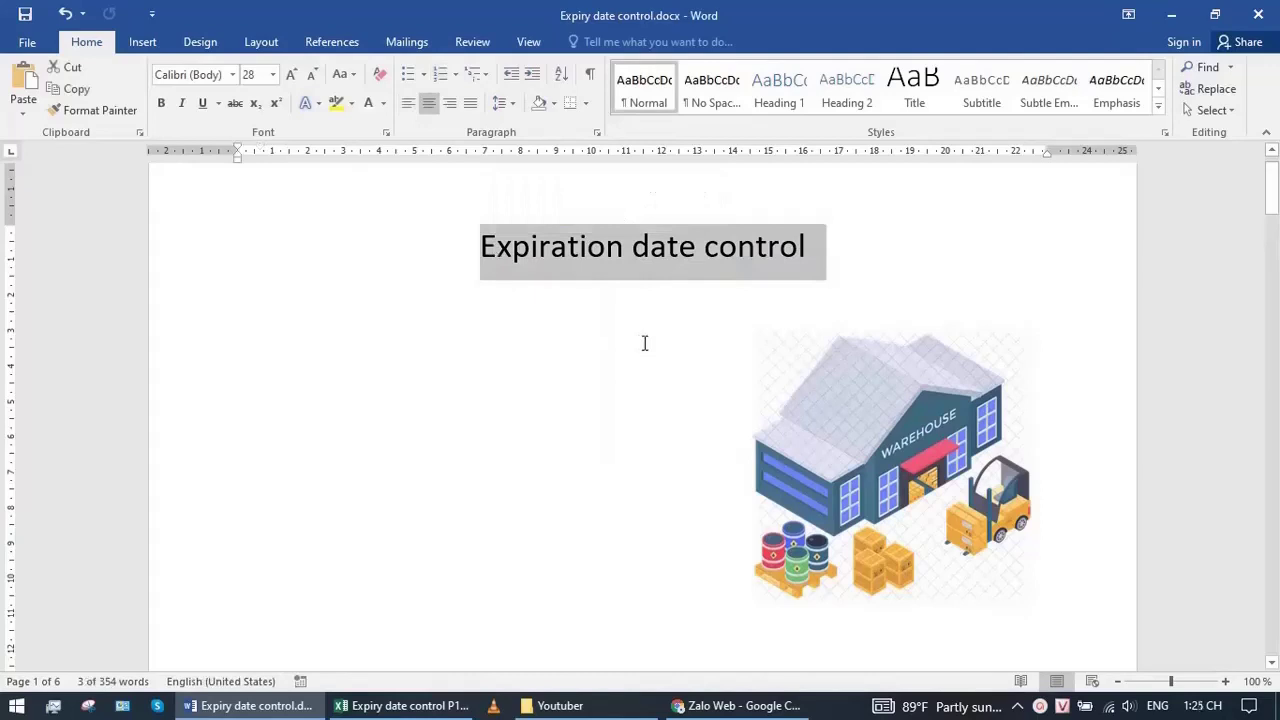
{"action": "left_click", "coordinate": [604, 457]}
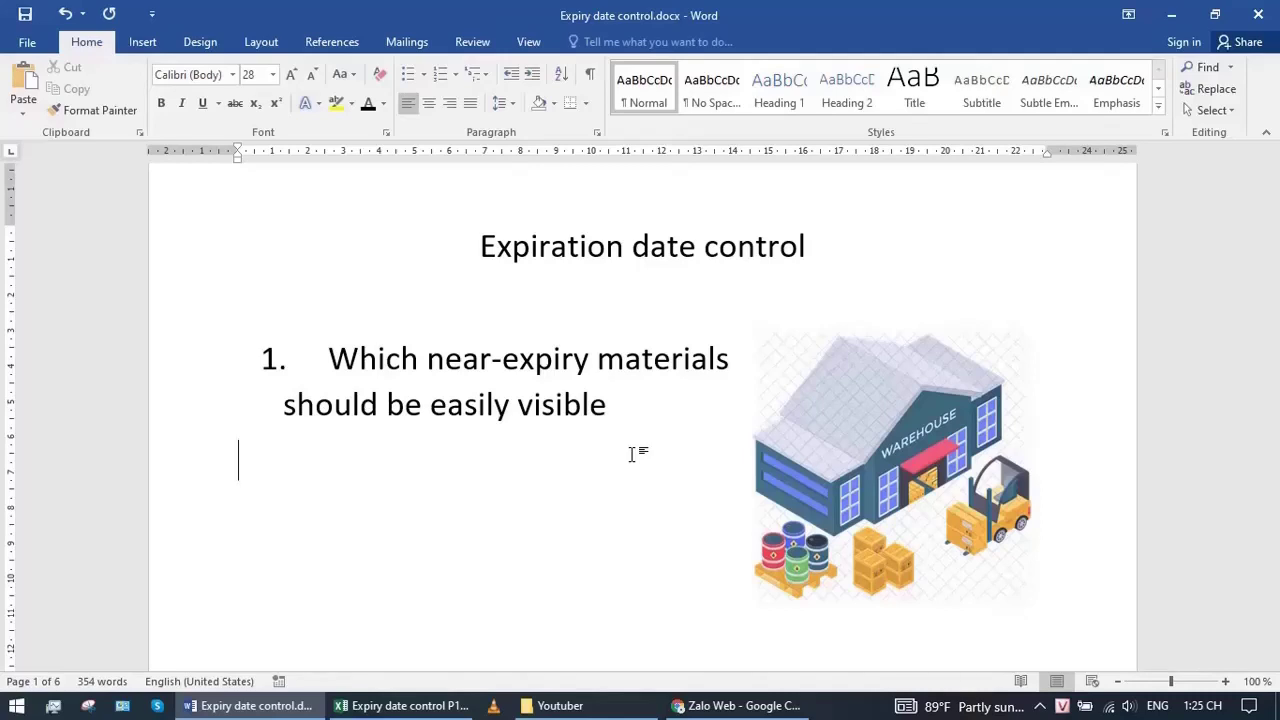
{"action": "triple_click", "coordinate": [613, 408]}
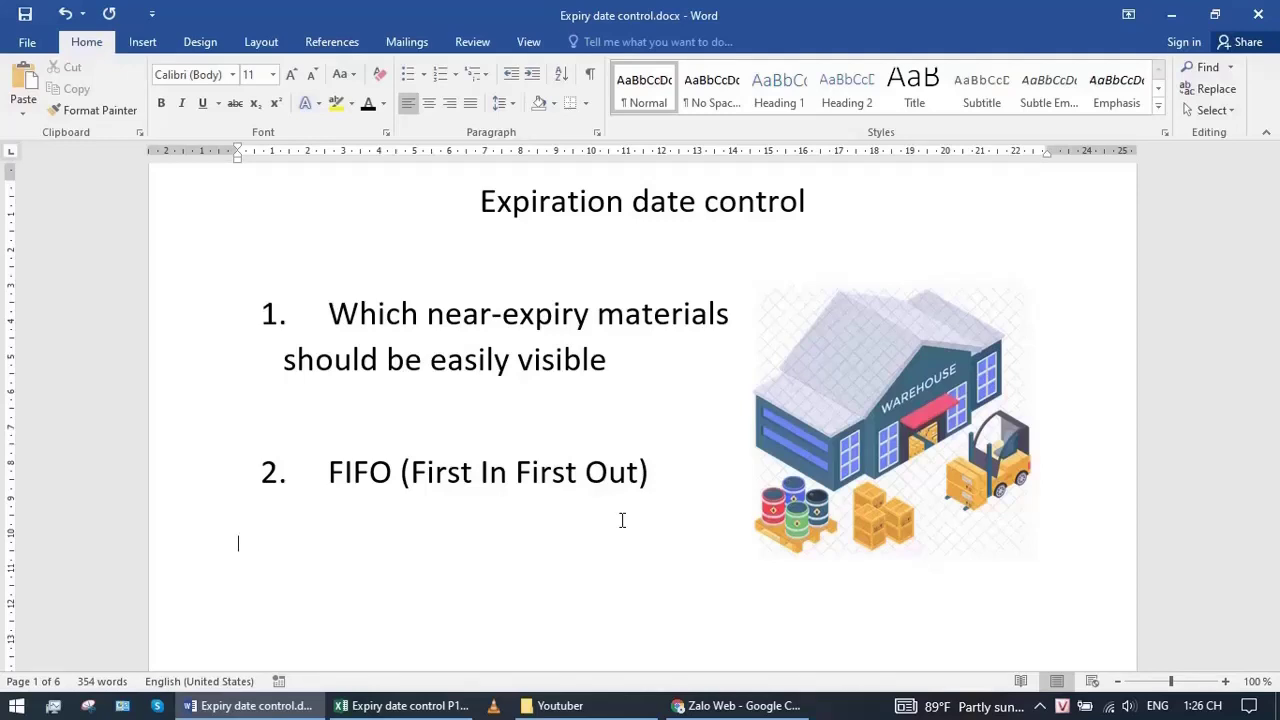
Switch to the Excel workbook Expiry date control P1.xlsm and examine the Type, Name and Description columns of the material table
{"action": "key", "text": "alt+Tab"}
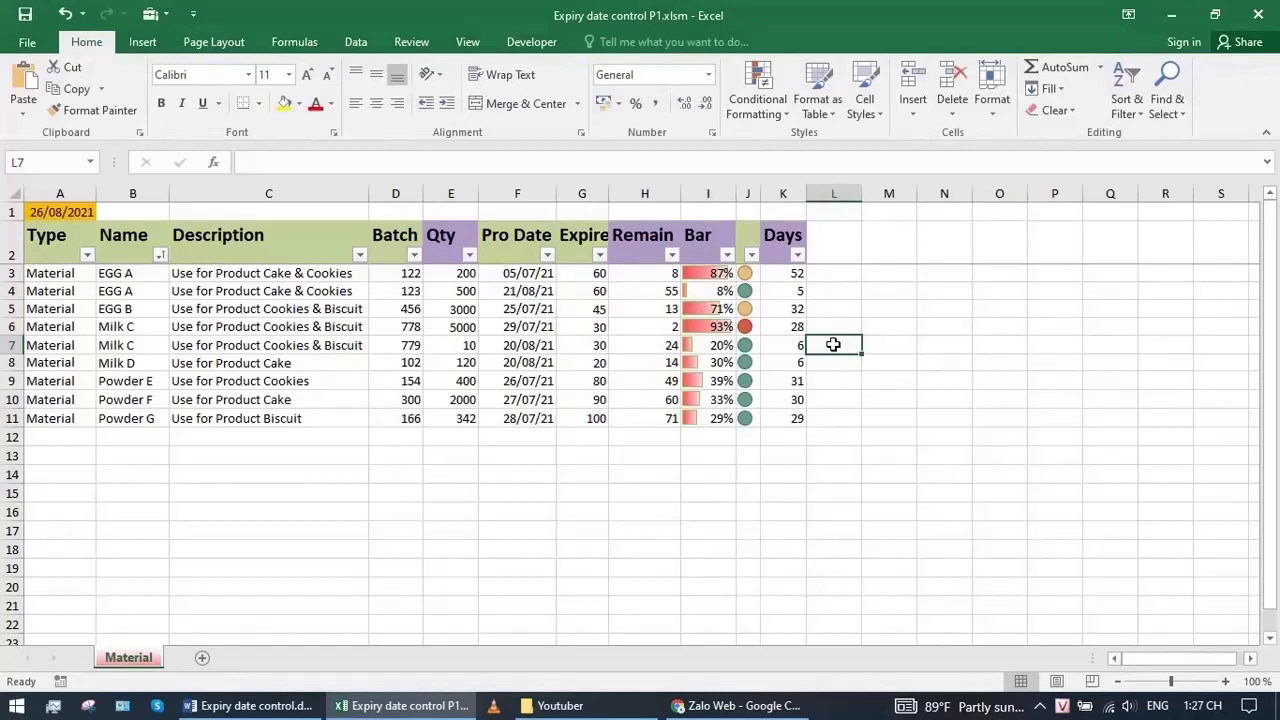
{"action": "left_click", "coordinate": [895, 344]}
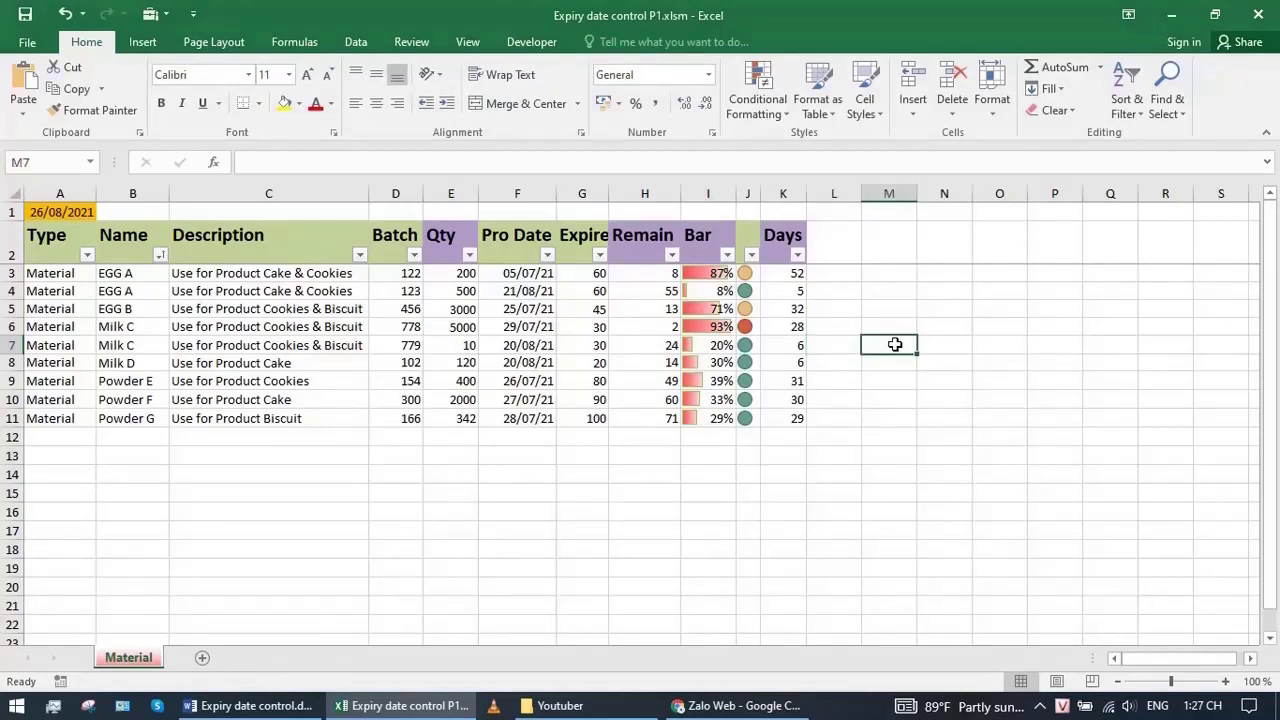
{"action": "left_click", "coordinate": [46, 244]}
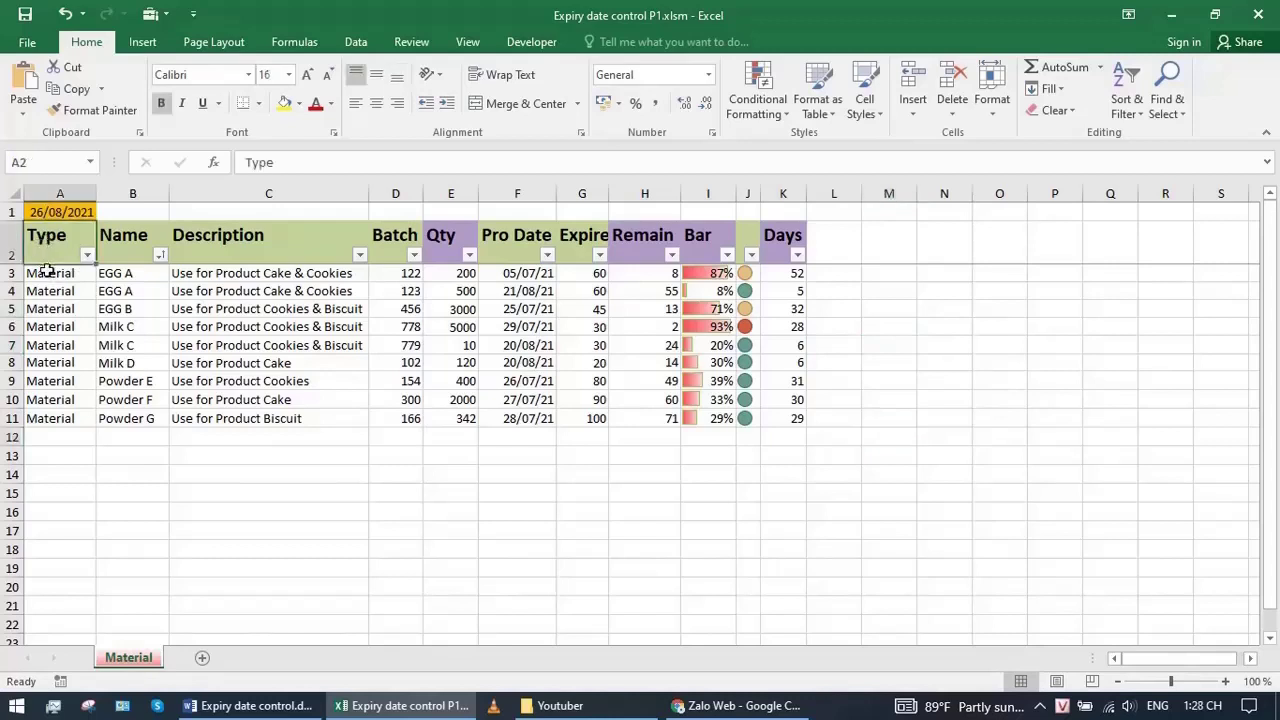
{"action": "left_click_drag", "start_coordinate": [48, 273], "coordinate": [50, 418]}
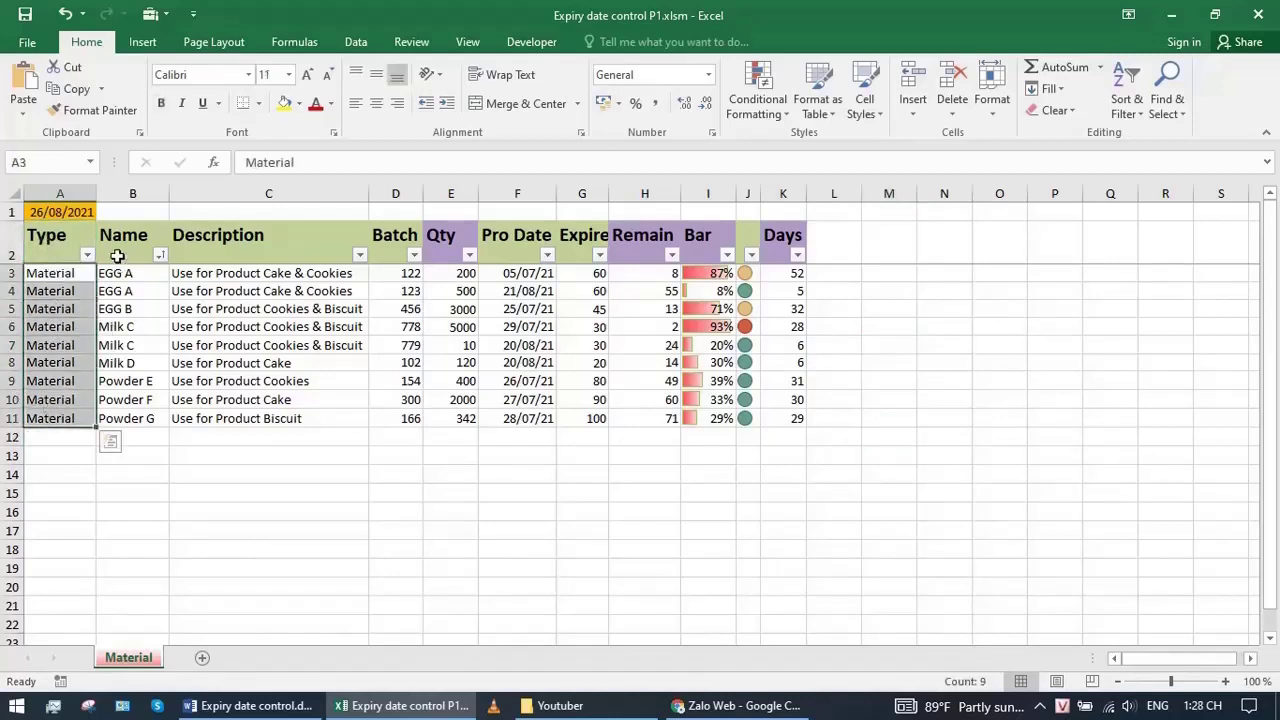
{"action": "left_click", "coordinate": [117, 256]}
{"action": "left_click_drag", "start_coordinate": [129, 277], "coordinate": [132, 421]}
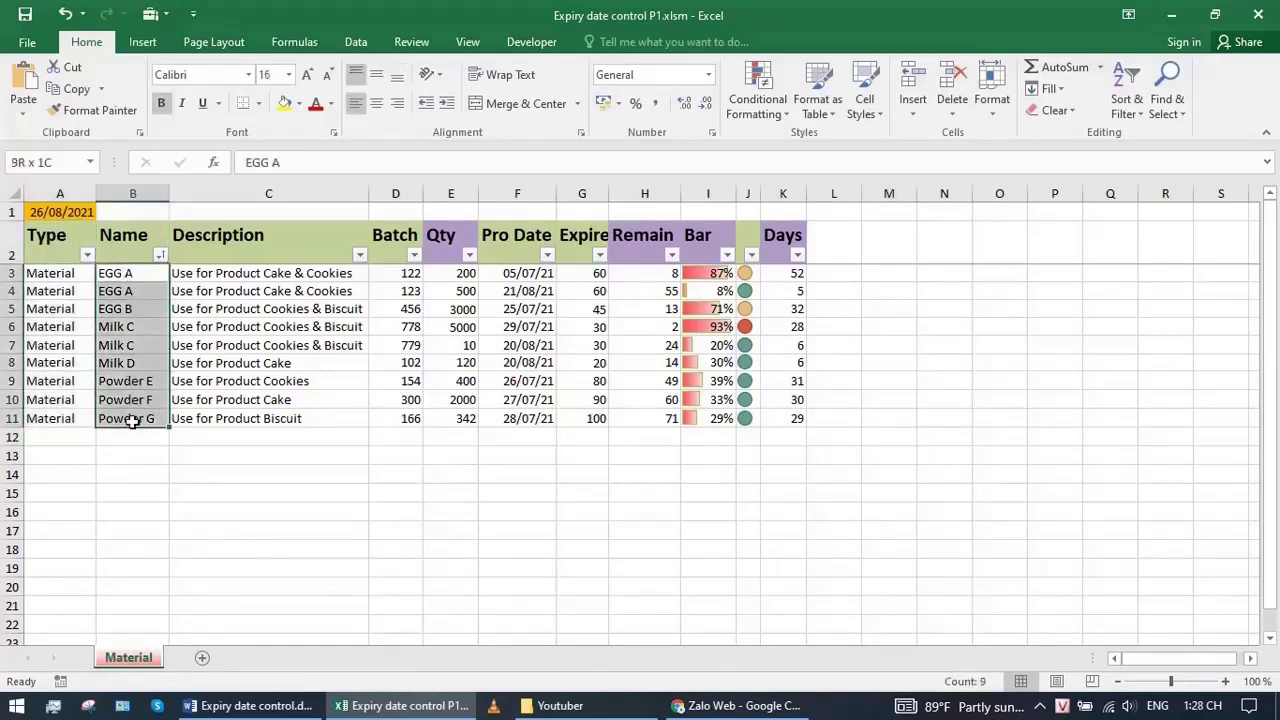
{"action": "left_click", "coordinate": [278, 245]}
{"action": "left_click", "coordinate": [268, 277]}
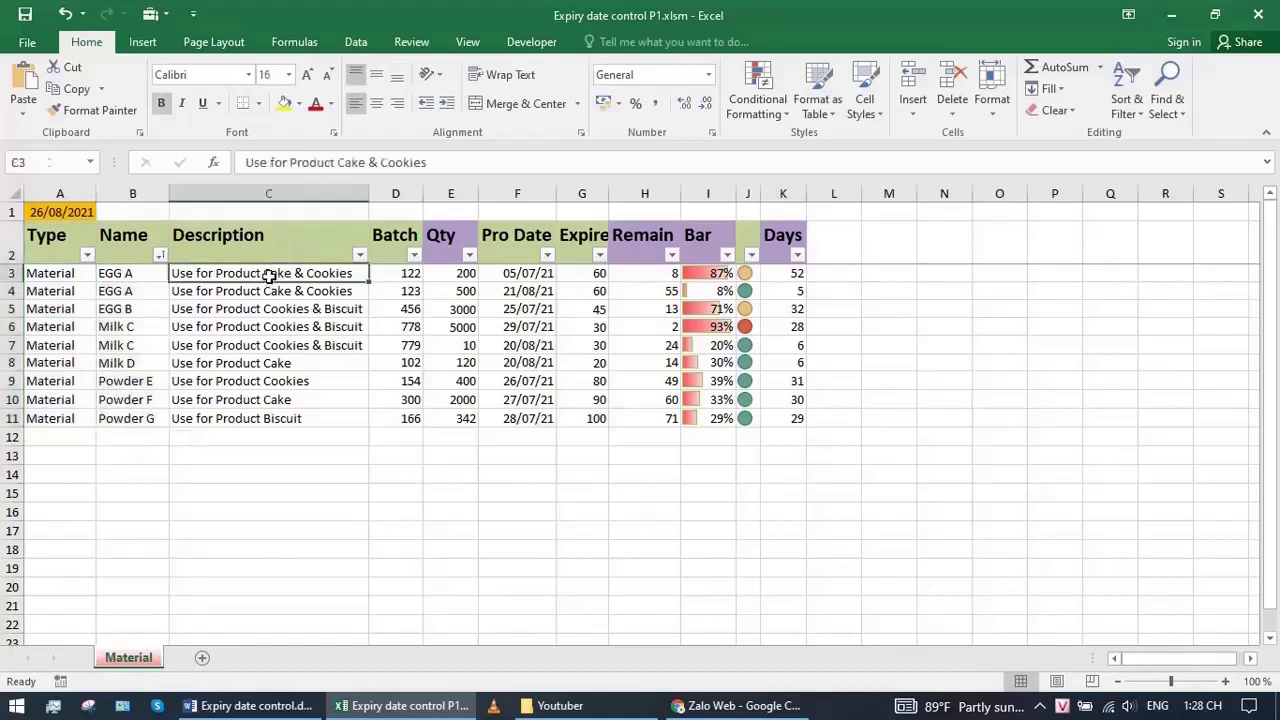
{"action": "left_click_drag", "start_coordinate": [268, 277], "coordinate": [266, 420]}
Compare the batch numbers of the two EGG A rows in the Batch column
{"action": "left_click", "coordinate": [391, 277]}
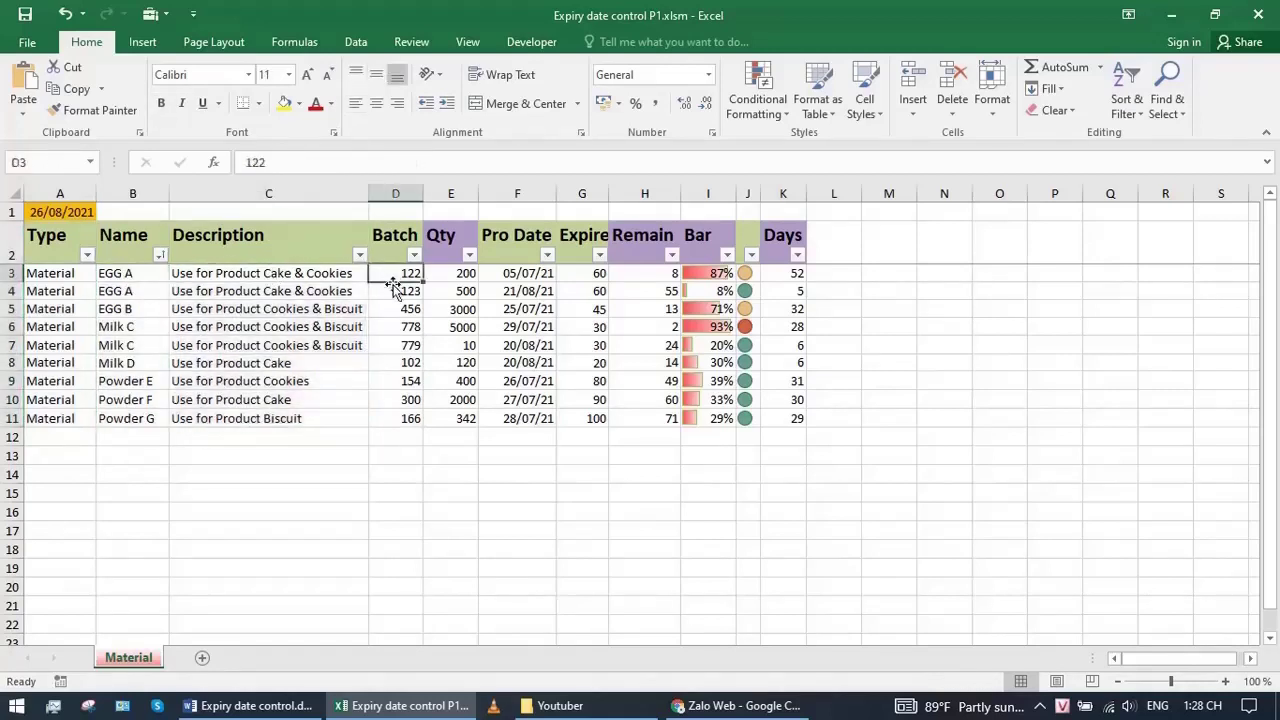
{"action": "left_click", "coordinate": [393, 292]}
{"action": "left_click", "coordinate": [394, 274]}
{"action": "left_click", "coordinate": [396, 290]}
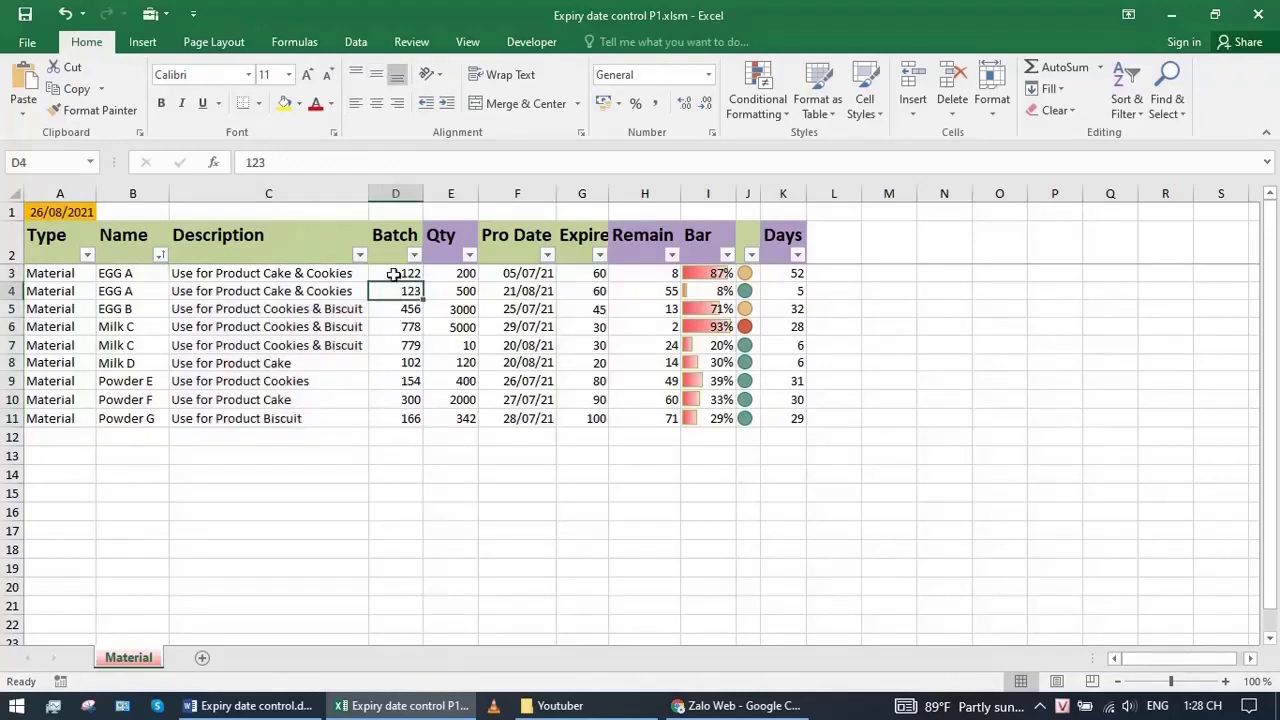
{"action": "left_click", "coordinate": [143, 290]}
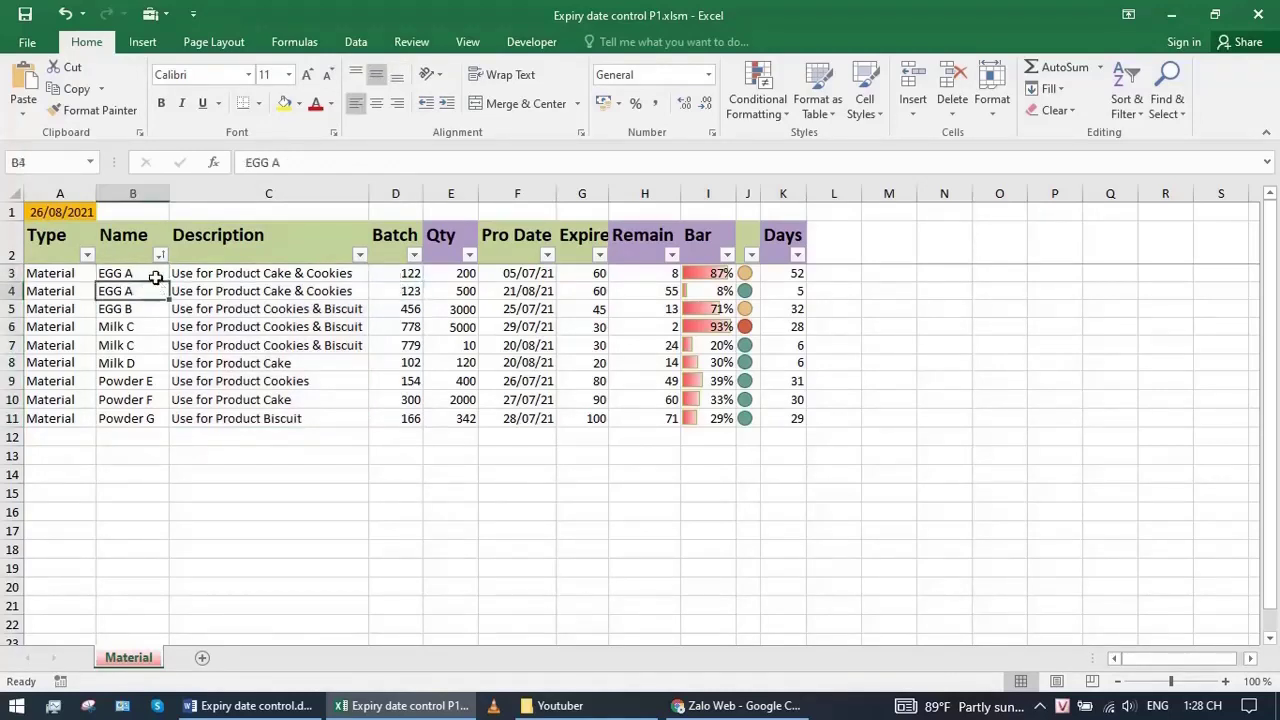
{"action": "left_click", "coordinate": [155, 274]}
{"action": "left_click", "coordinate": [383, 289]}
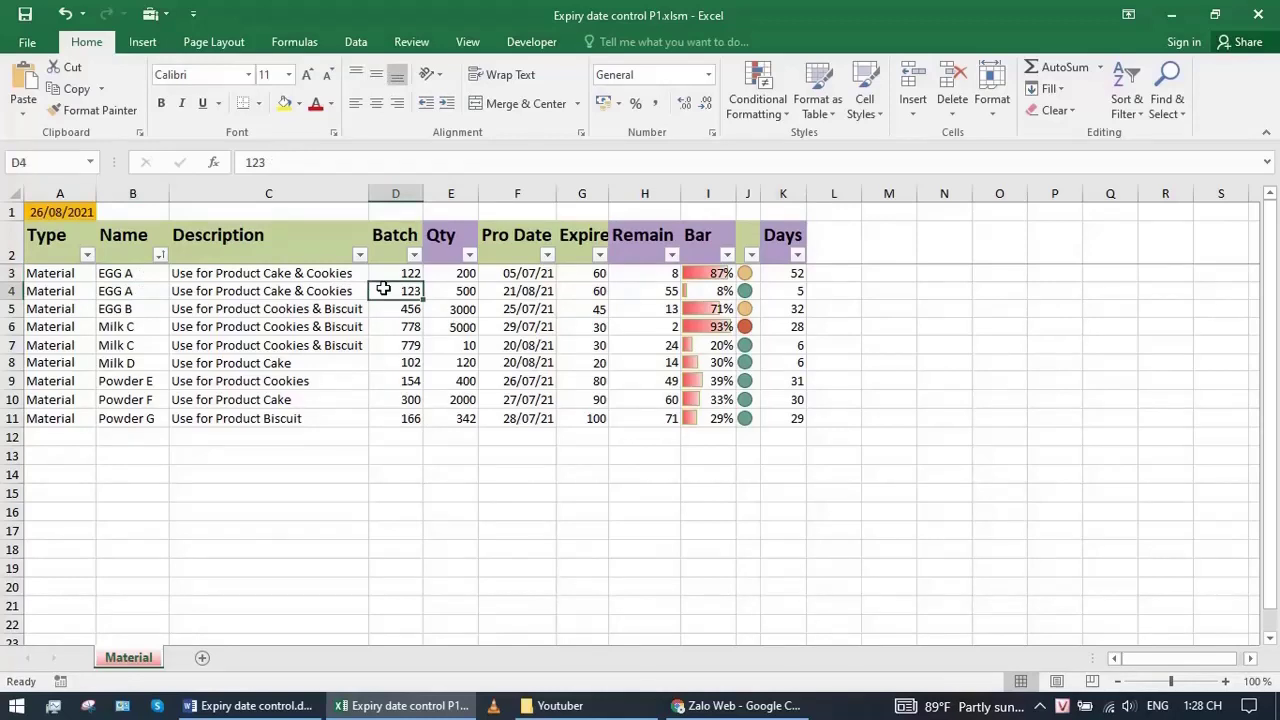
Compare the quantity, production date and expiry period of the two EGG A rows
{"action": "left_click_drag", "start_coordinate": [452, 274], "coordinate": [518, 292]}
{"action": "left_click", "coordinate": [448, 272]}
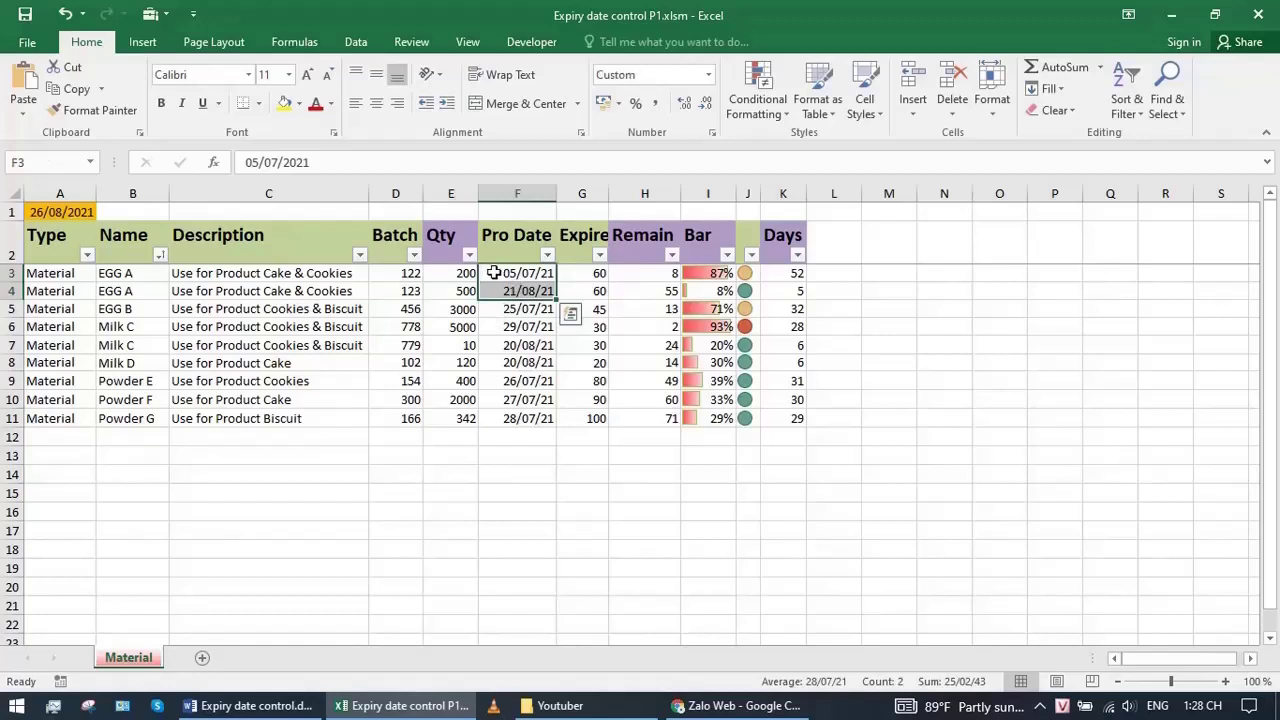
{"action": "left_click", "coordinate": [494, 272]}
{"action": "left_click", "coordinate": [500, 289]}
{"action": "left_click", "coordinate": [506, 274]}
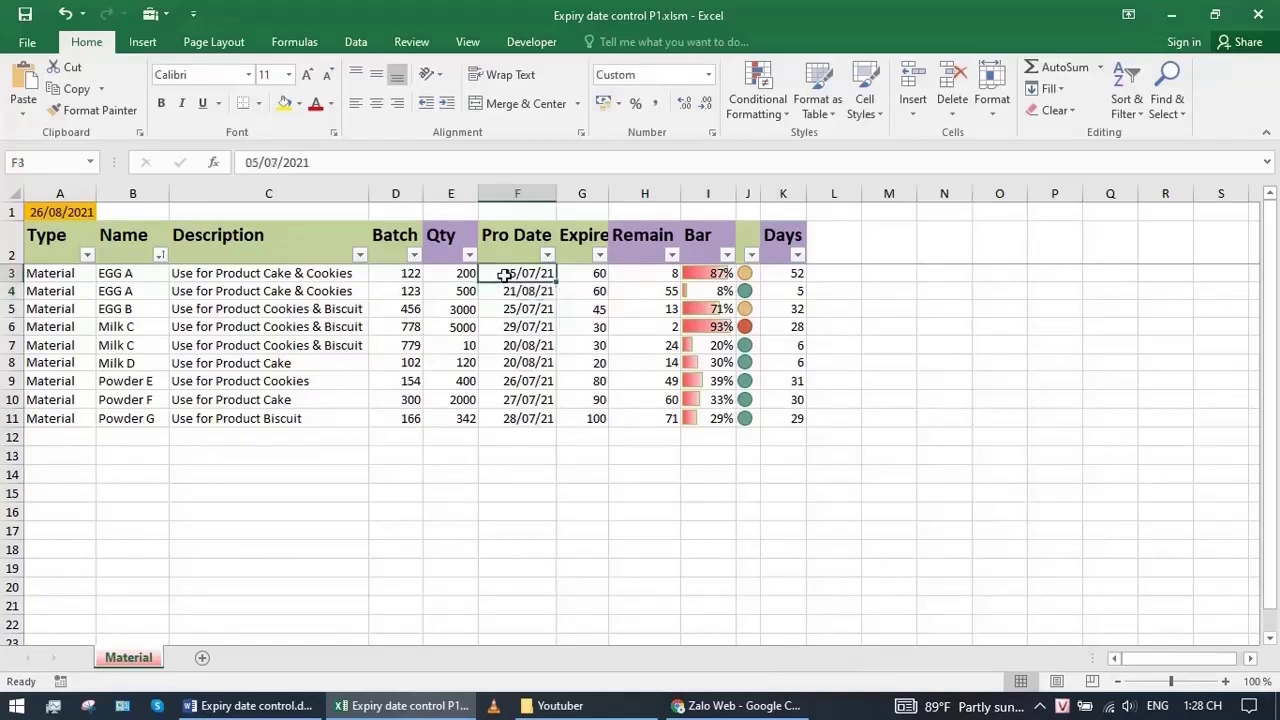
{"action": "left_click", "coordinate": [586, 272]}
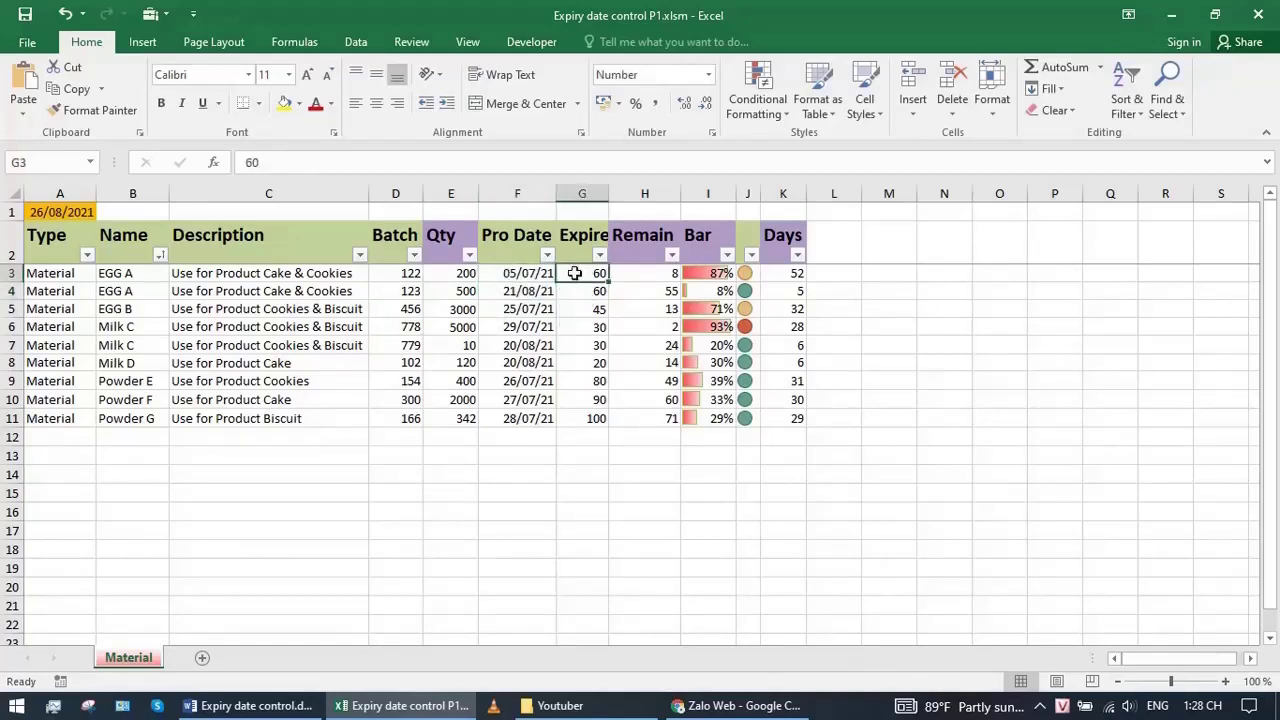
{"action": "left_click_drag", "start_coordinate": [574, 271], "coordinate": [576, 288]}
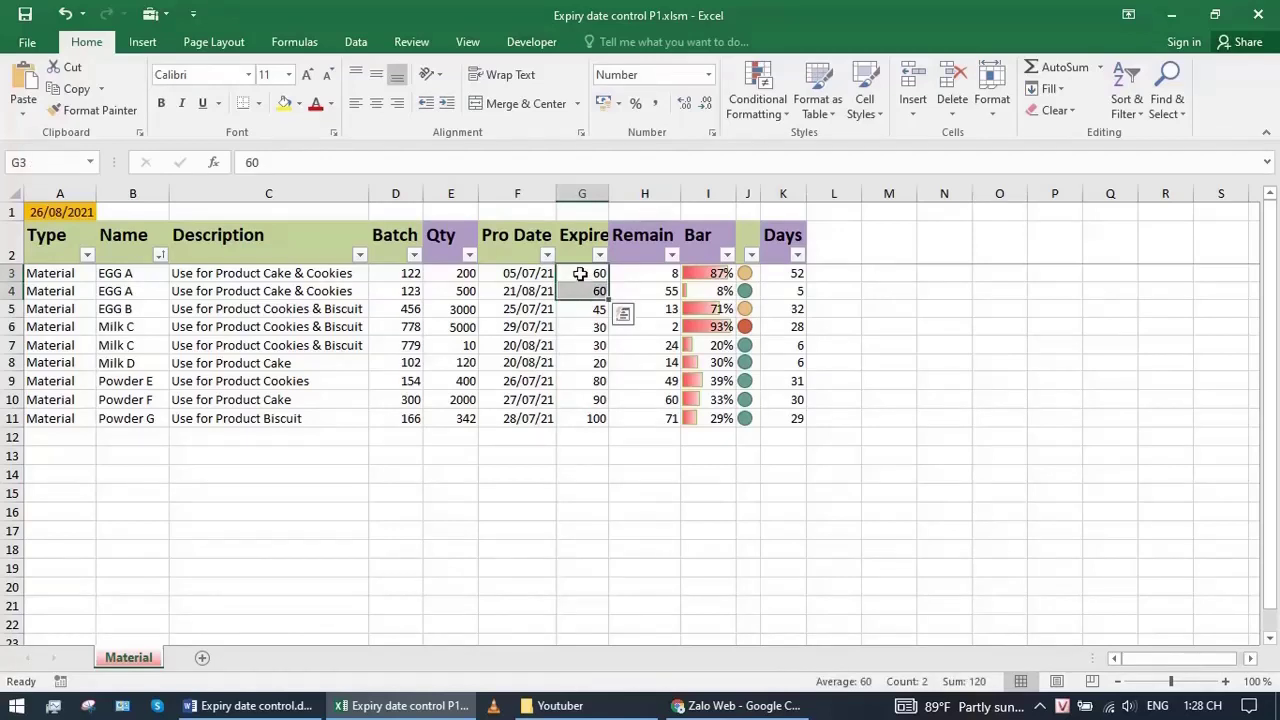
Examine the Remain column for both EGG A batches in H3 and H4
{"action": "left_click", "coordinate": [620, 273]}
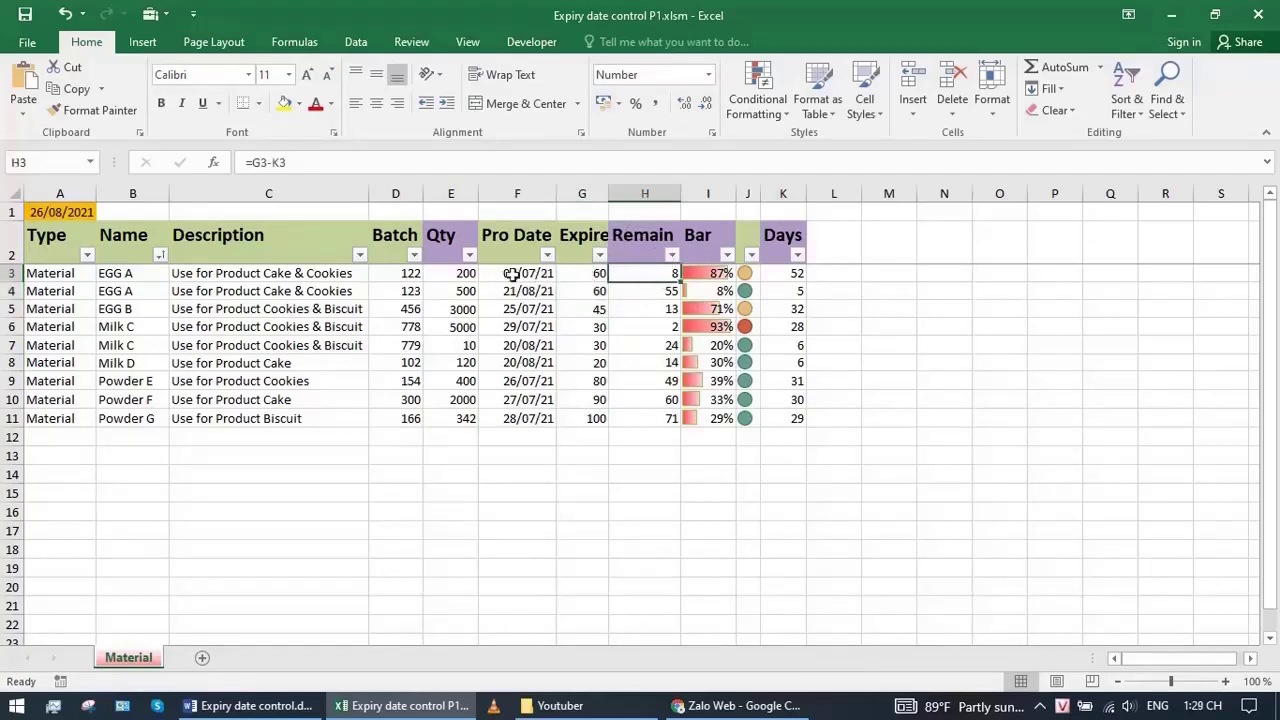
{"action": "left_click", "coordinate": [643, 291]}
{"action": "left_click", "coordinate": [643, 273]}
Inspect the Days formula in K3 and the current-date formula in A1, leaving both unchanged
{"action": "left_click", "coordinate": [783, 278]}
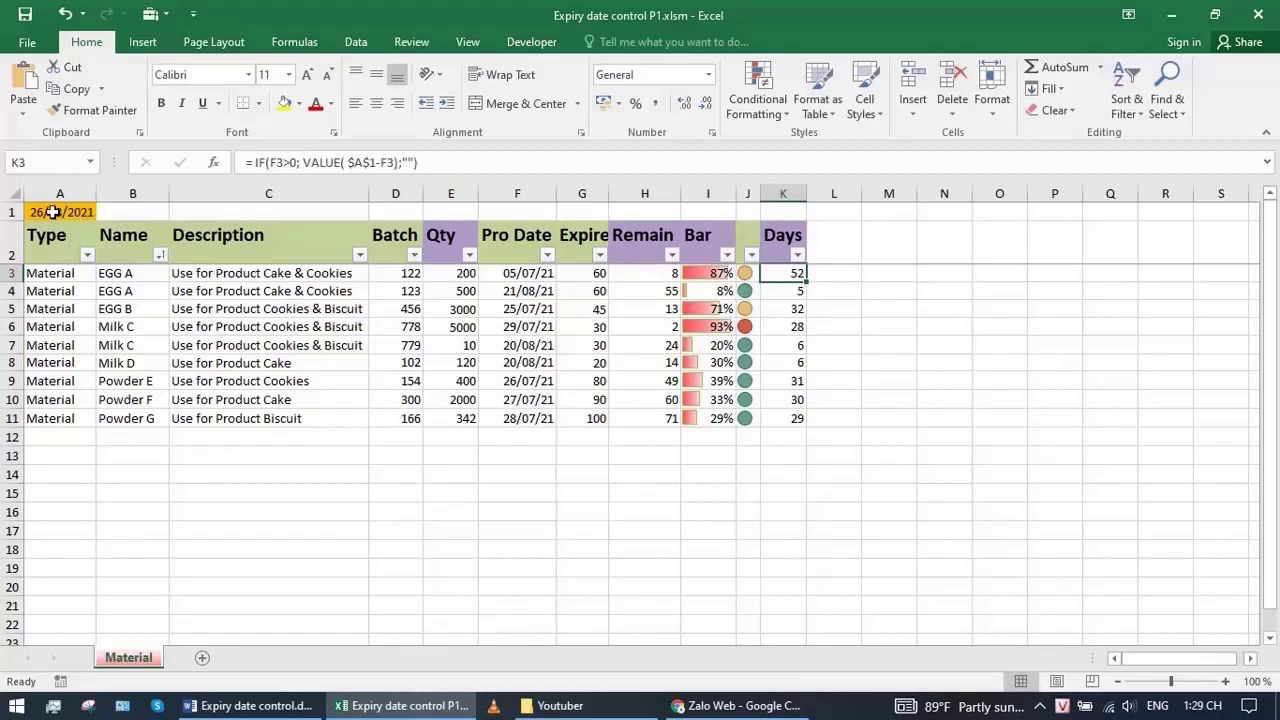
{"action": "left_click", "coordinate": [52, 212]}
{"action": "left_click_drag", "start_coordinate": [300, 162], "coordinate": [244, 162]}
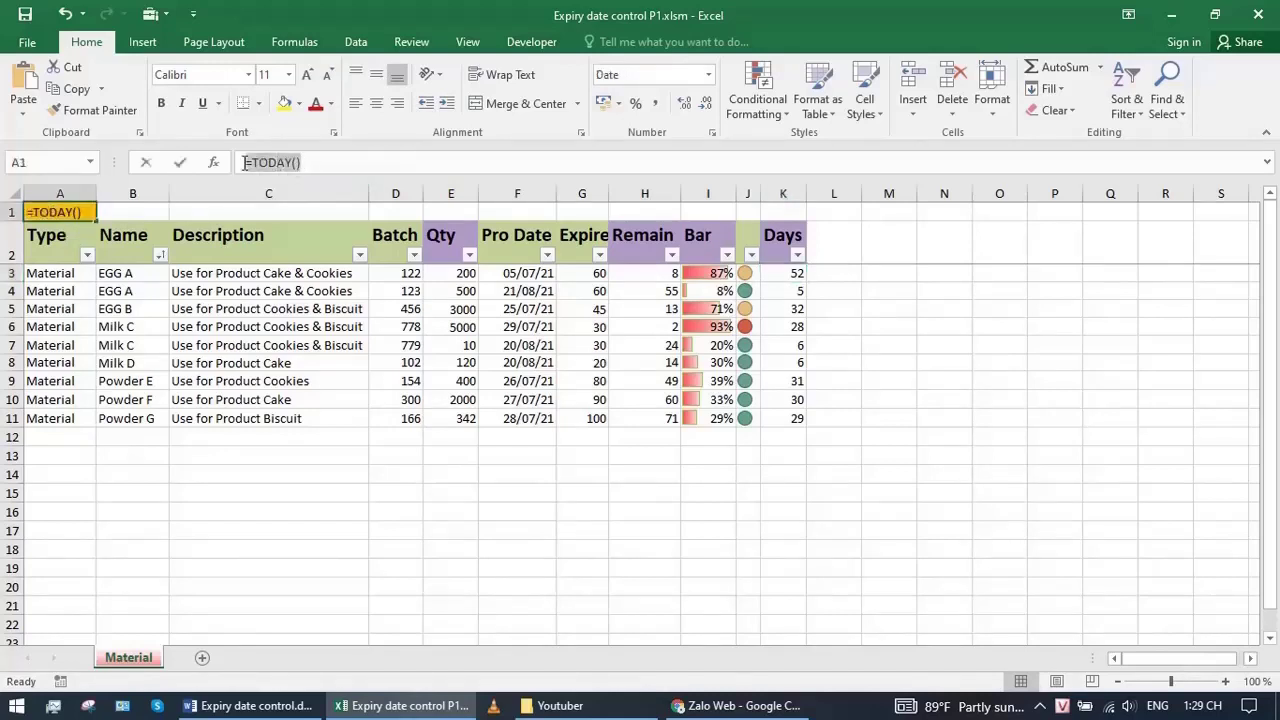
{"action": "key", "text": "Escape"}
Compare the Days values of the two EGG A rows with the expiry period in G3
{"action": "left_click", "coordinate": [783, 274]}
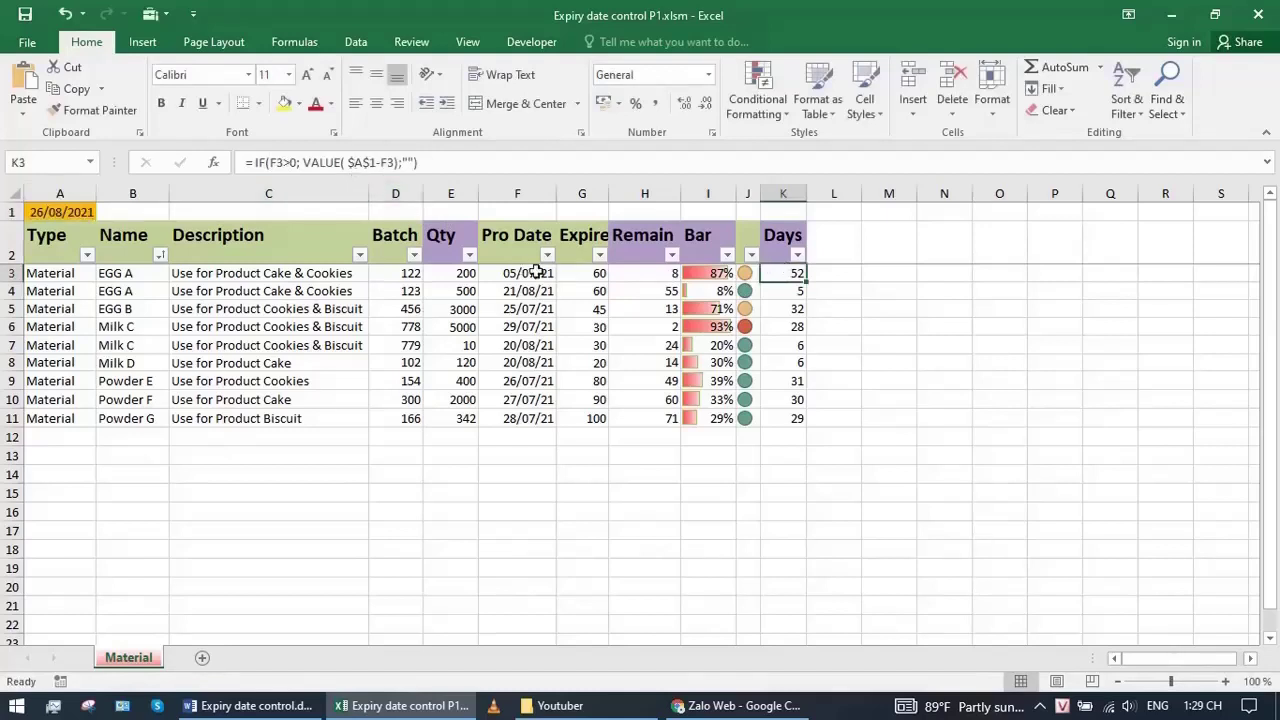
{"action": "left_click", "coordinate": [782, 292]}
{"action": "left_click", "coordinate": [789, 273]}
{"action": "left_click", "coordinate": [578, 273]}
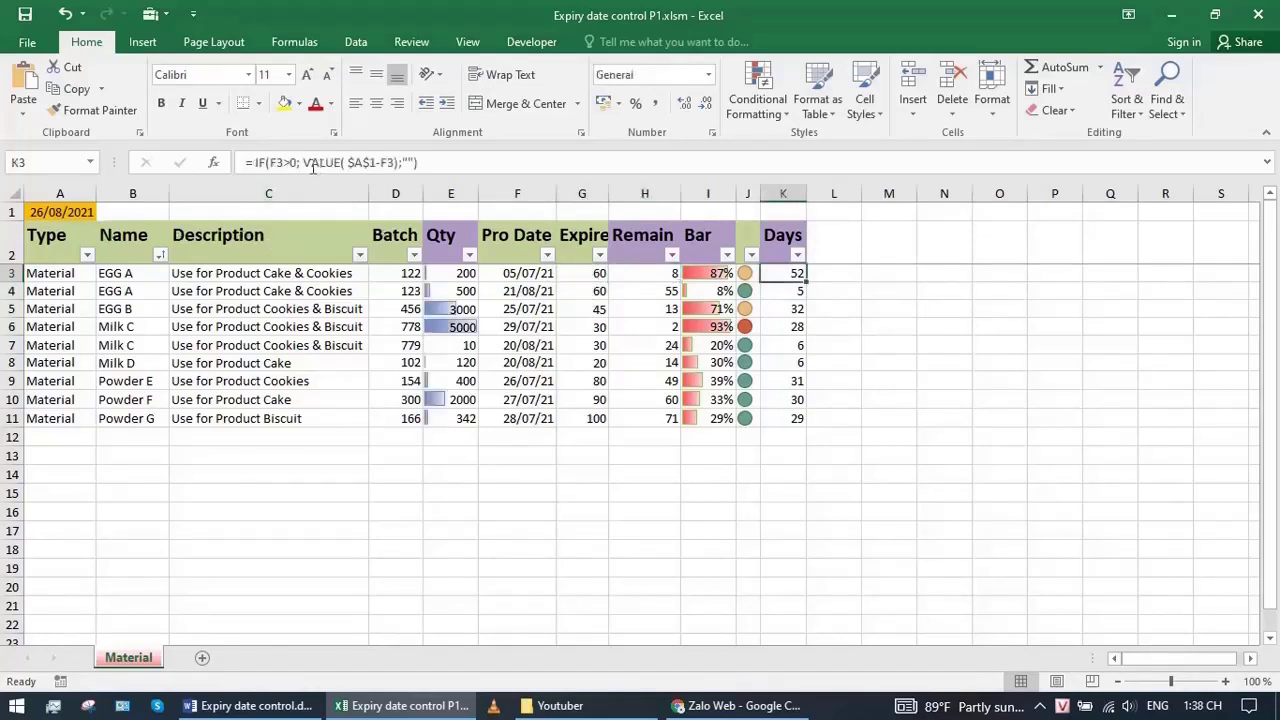
Inspect the VALUE part of the Days formula in K3 with its source dates, and the Remain formula in H3
{"action": "left_click_drag", "start_coordinate": [303, 163], "coordinate": [399, 163]}
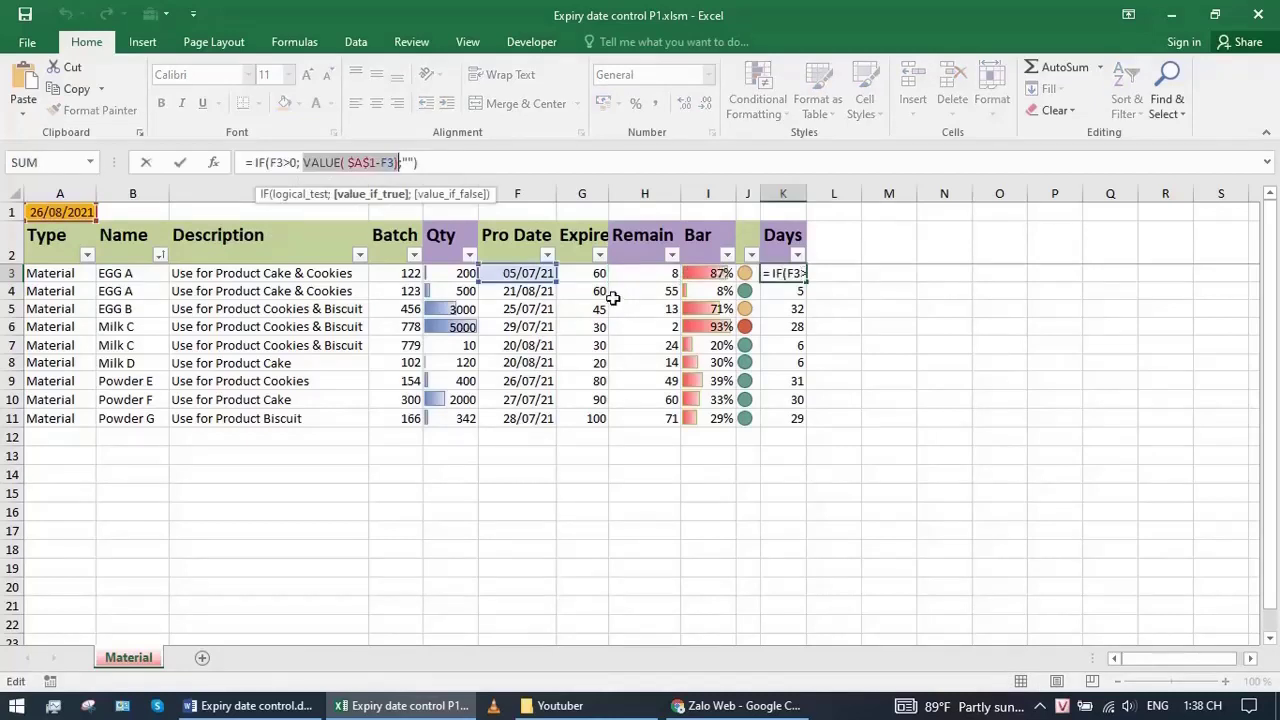
{"action": "key", "text": "ctrl+Return"}
{"action": "key", "text": "ctrl+Home"}
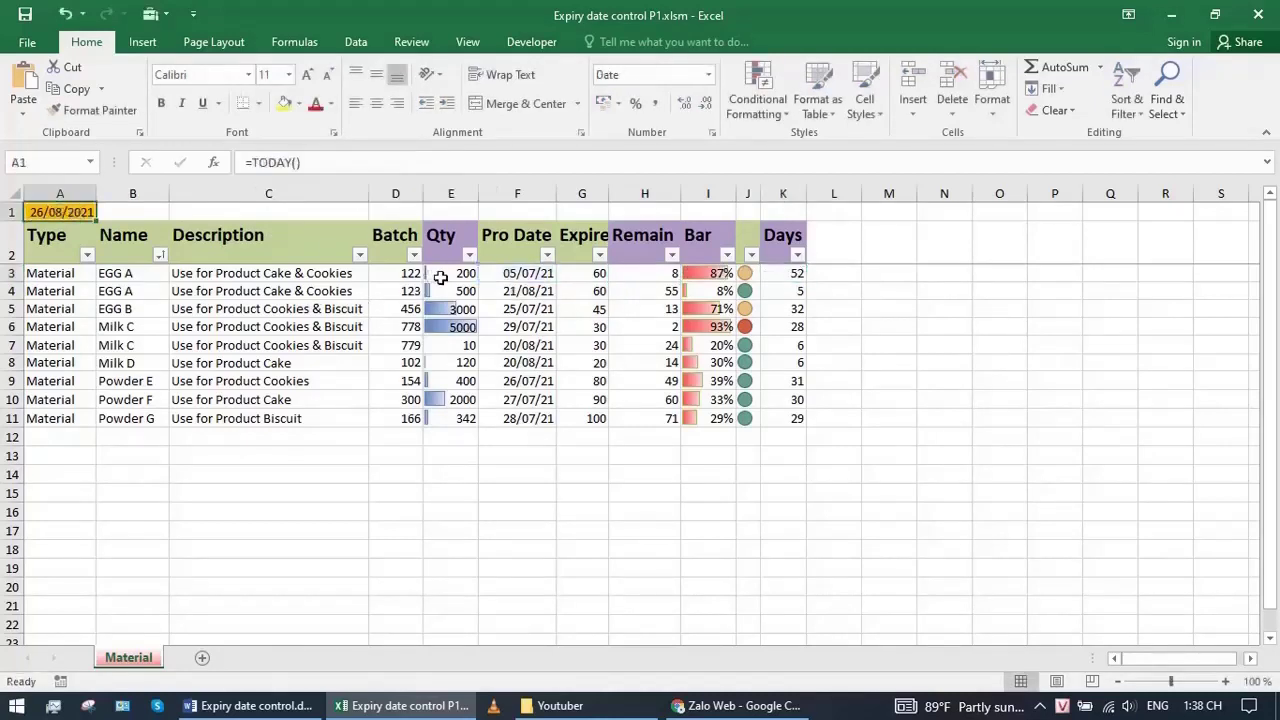
{"action": "left_click", "coordinate": [508, 272]}
{"action": "left_click", "coordinate": [638, 272]}
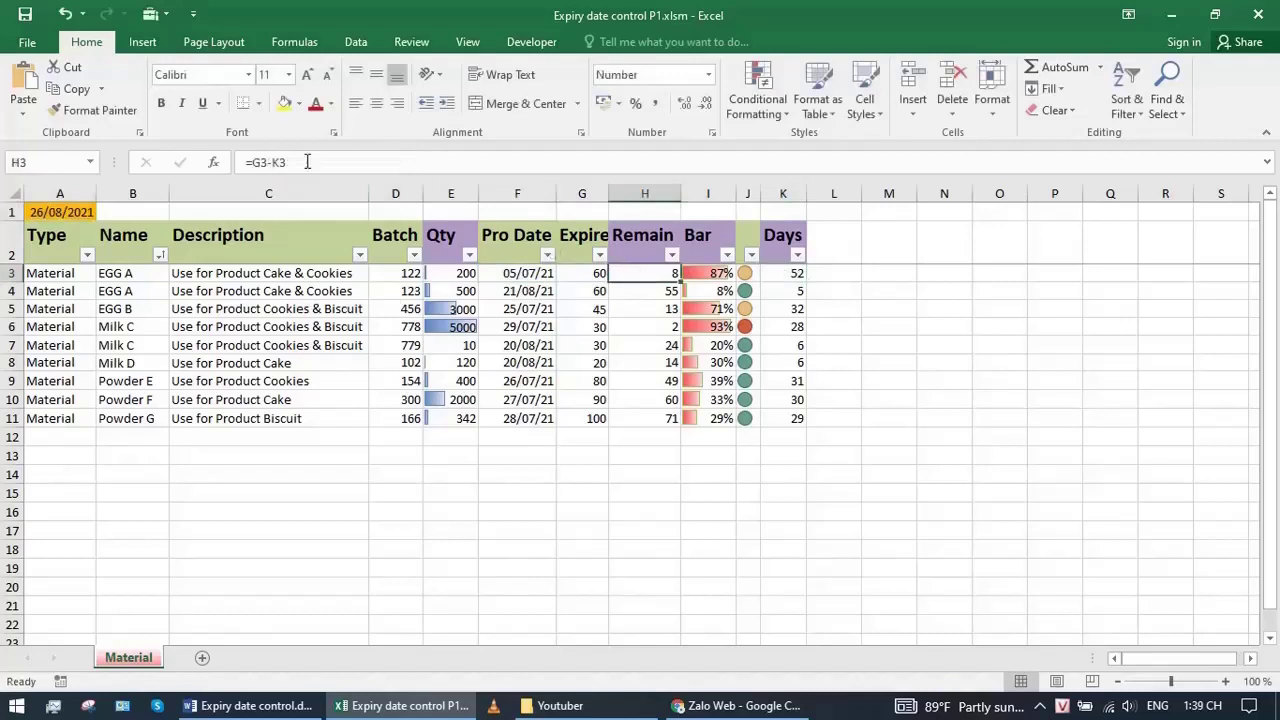
{"action": "left_click", "coordinate": [306, 161]}
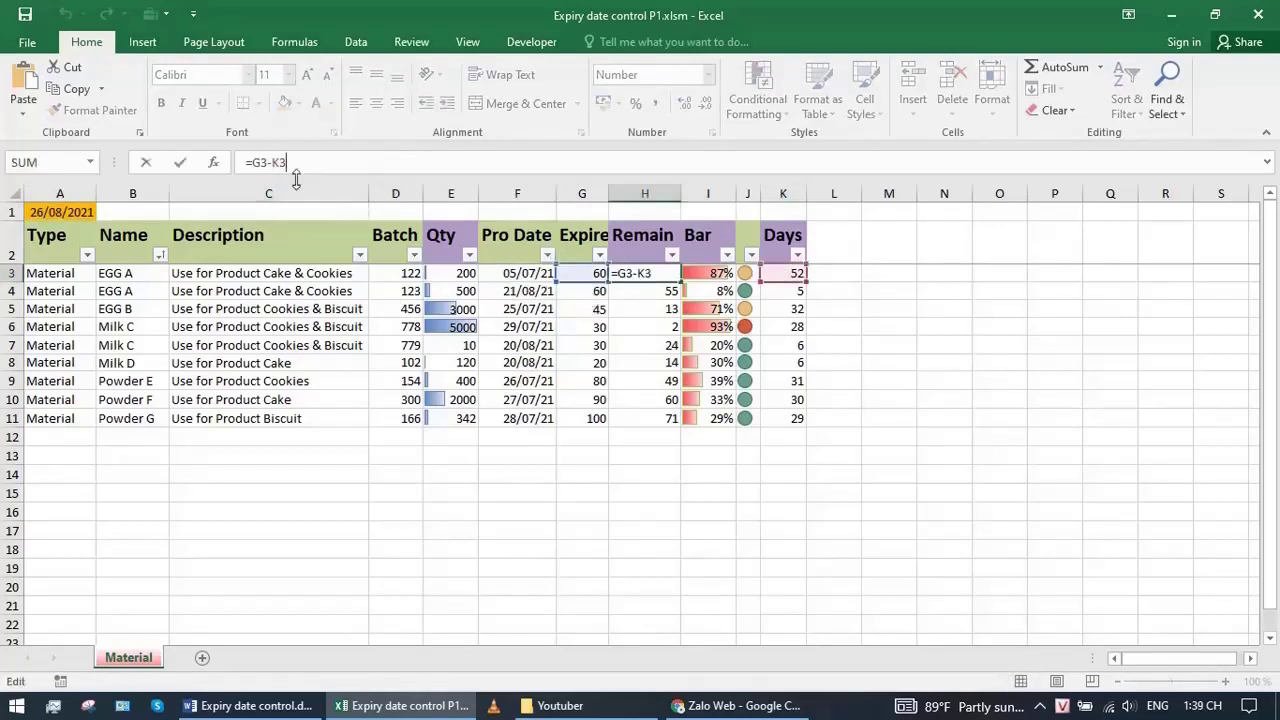
Review the settings of the Data Bar conditional formatting rule applied to the Bar cell I3
{"action": "left_click", "coordinate": [708, 274]}
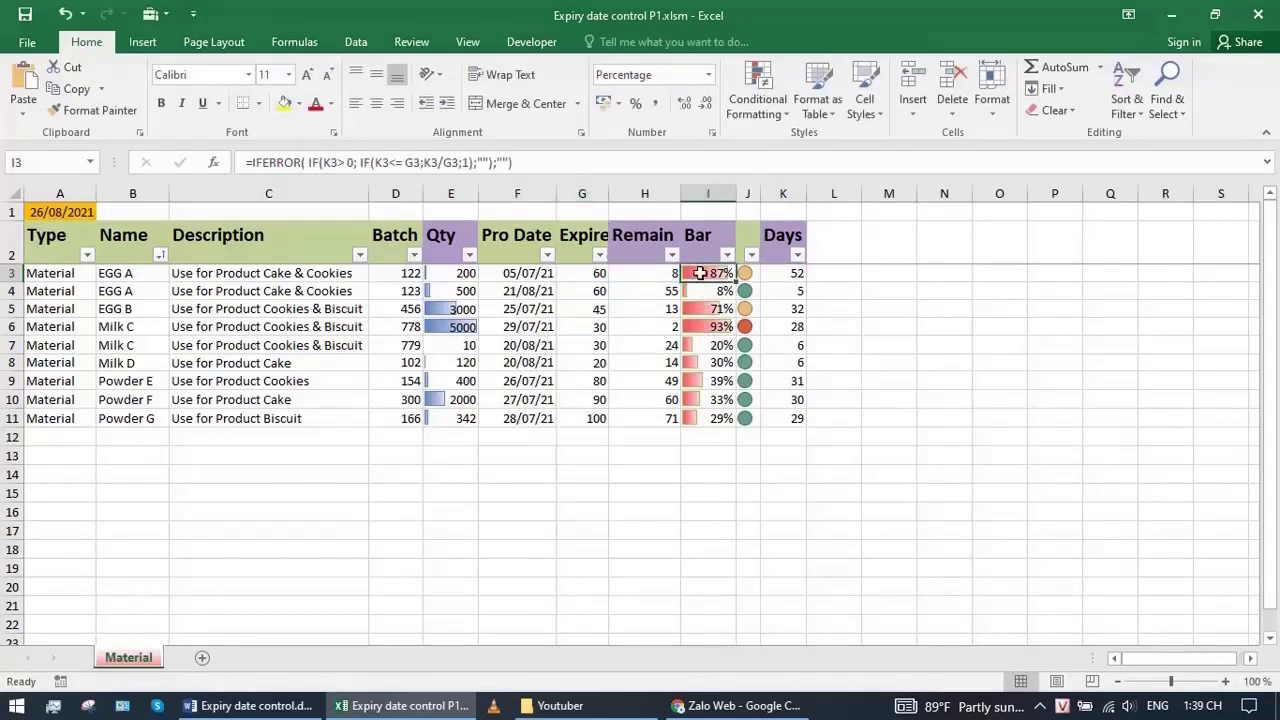
{"action": "left_click", "coordinate": [757, 100]}
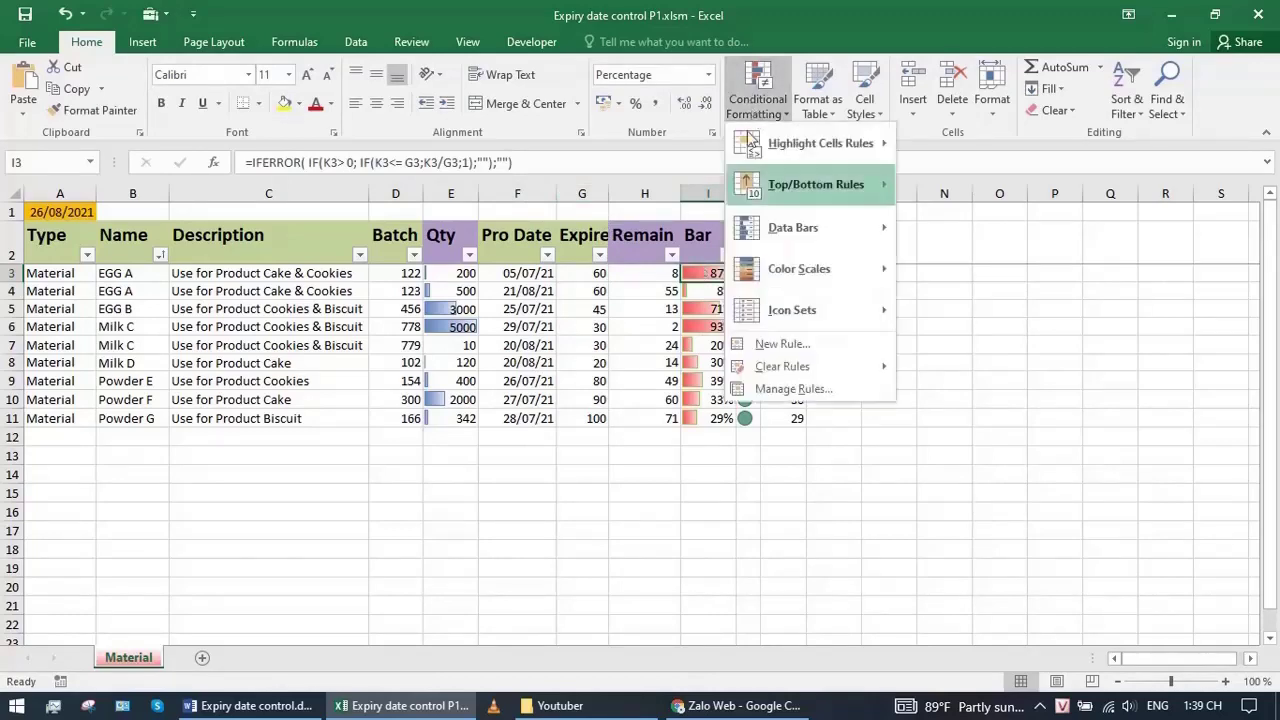
{"action": "left_click", "coordinate": [760, 391]}
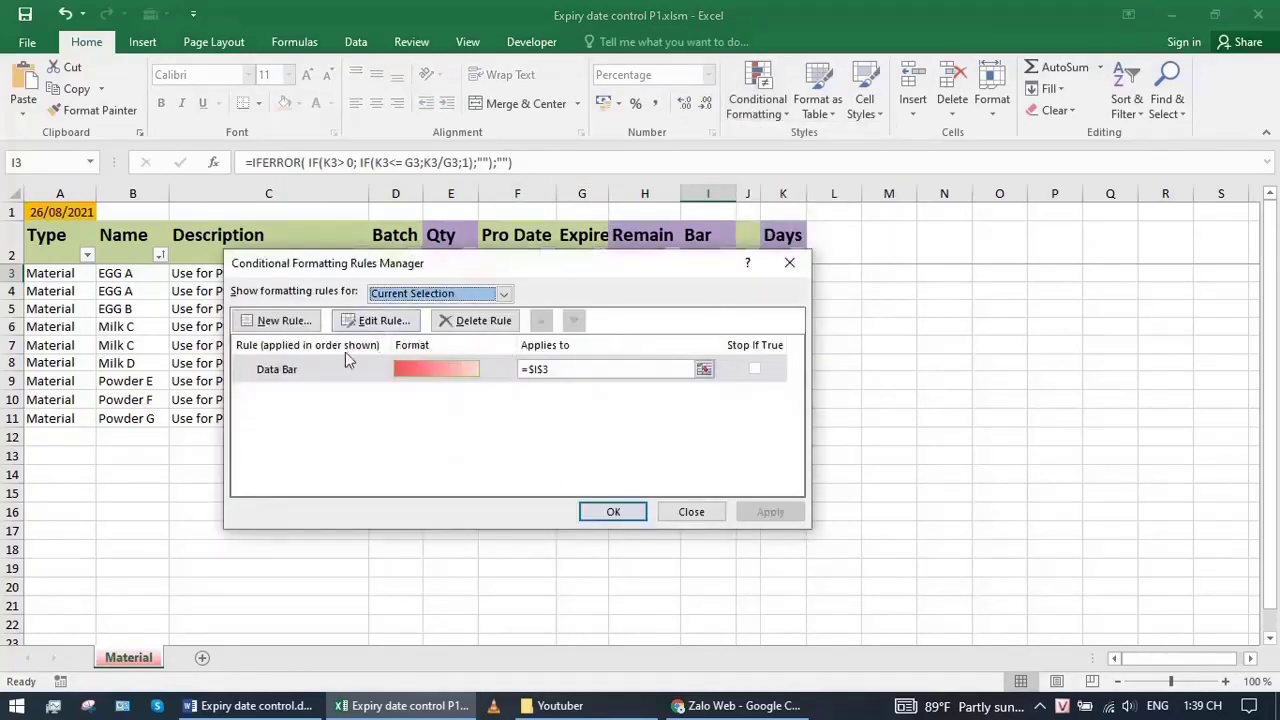
{"action": "left_click", "coordinate": [335, 366]}
{"action": "left_click", "coordinate": [378, 320]}
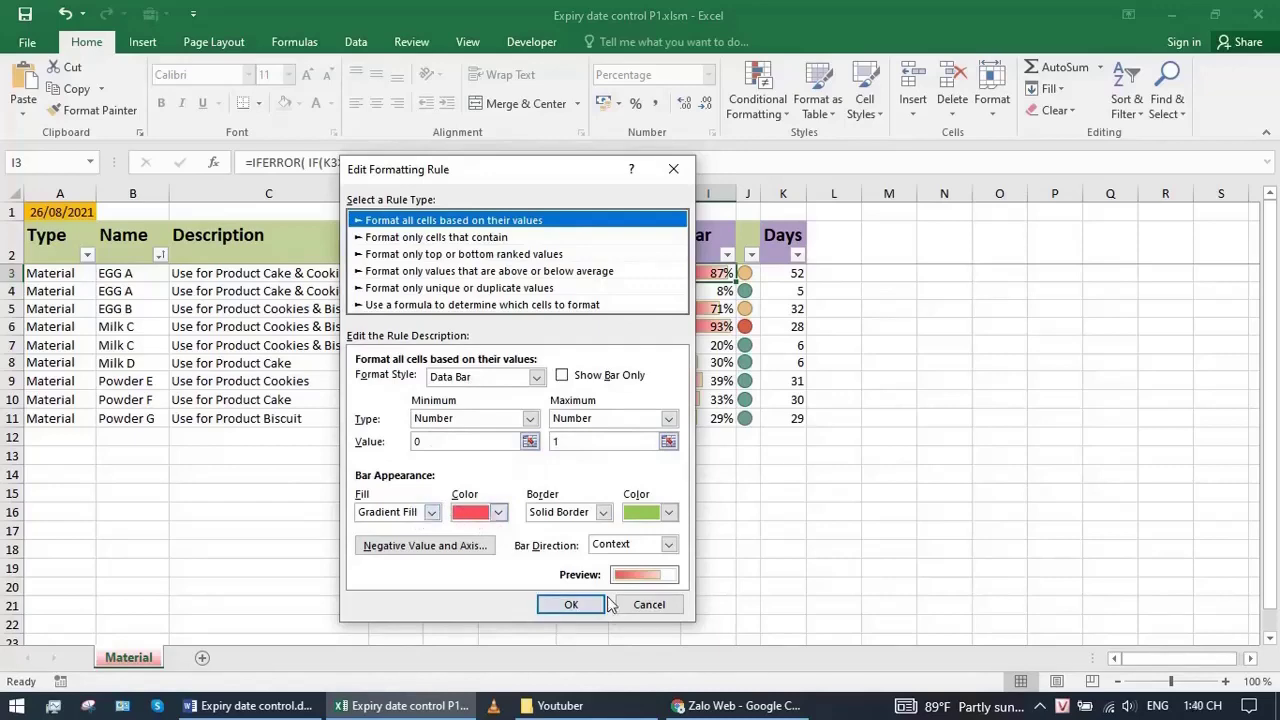
{"action": "left_click", "coordinate": [573, 605]}
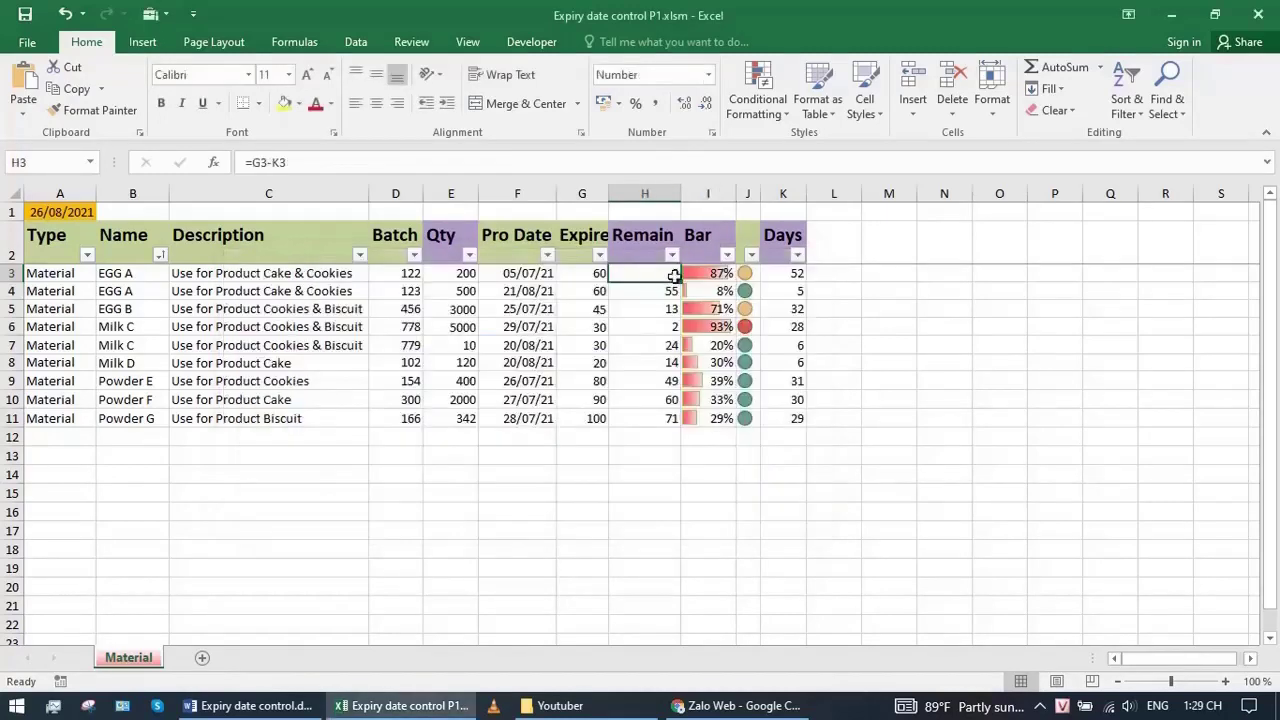
Examine the Bar formula in I3 and the data bars across I3:I11
{"action": "left_click", "coordinate": [706, 272]}
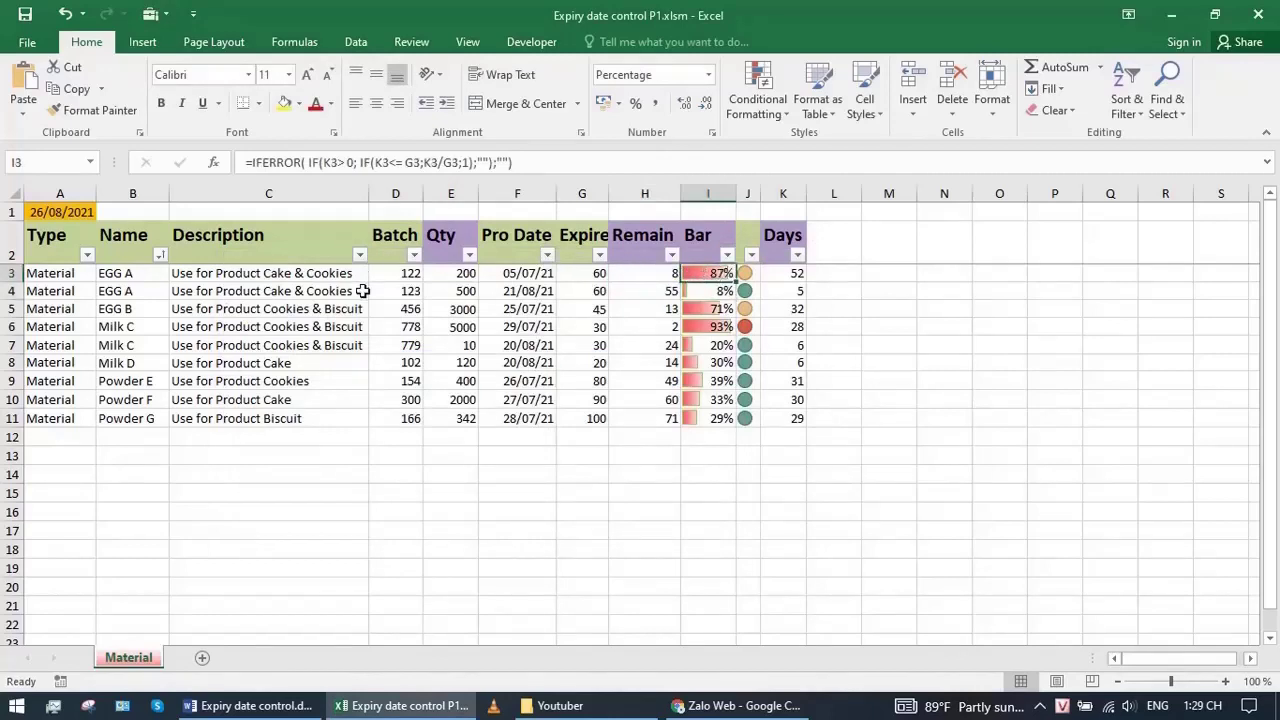
{"action": "left_click", "coordinate": [700, 436]}
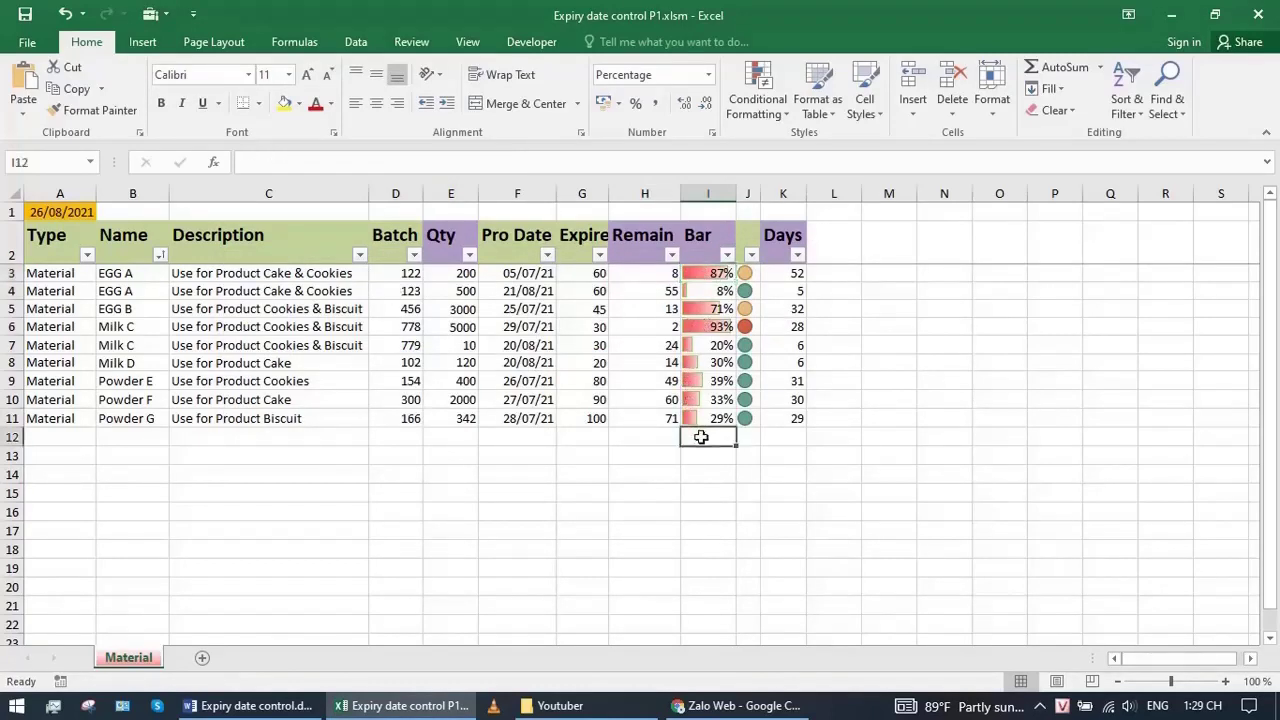
{"action": "left_click_drag", "start_coordinate": [714, 274], "coordinate": [714, 422]}
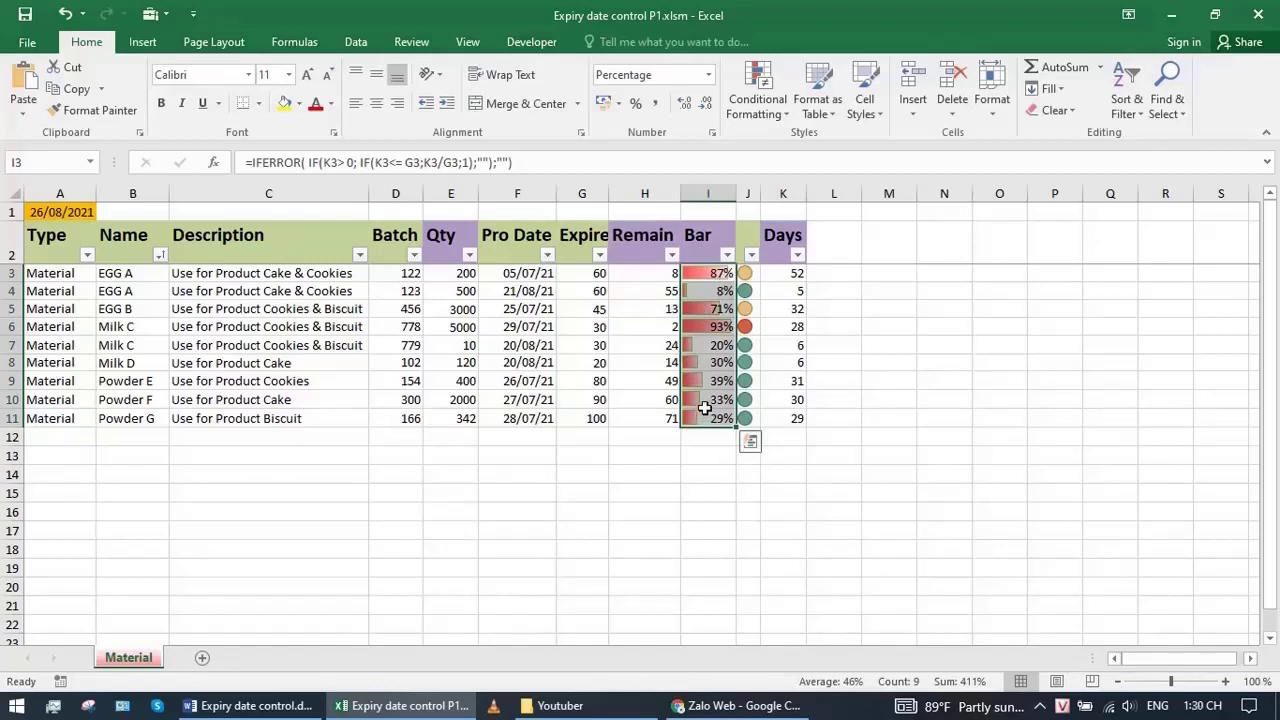
{"action": "left_click", "coordinate": [712, 472]}
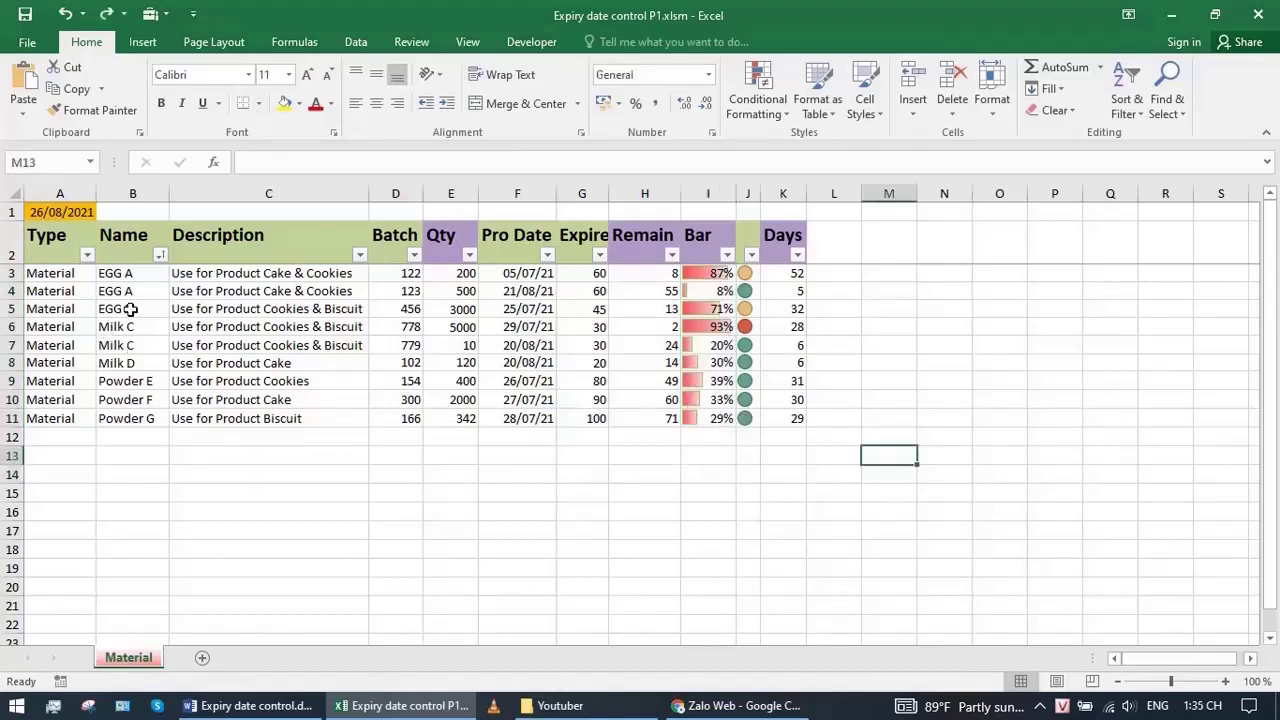
Review the material names in B3:B11, and compare the two EGG A rows by batch, production date and Bar value
{"action": "left_click_drag", "start_coordinate": [128, 273], "coordinate": [137, 413]}
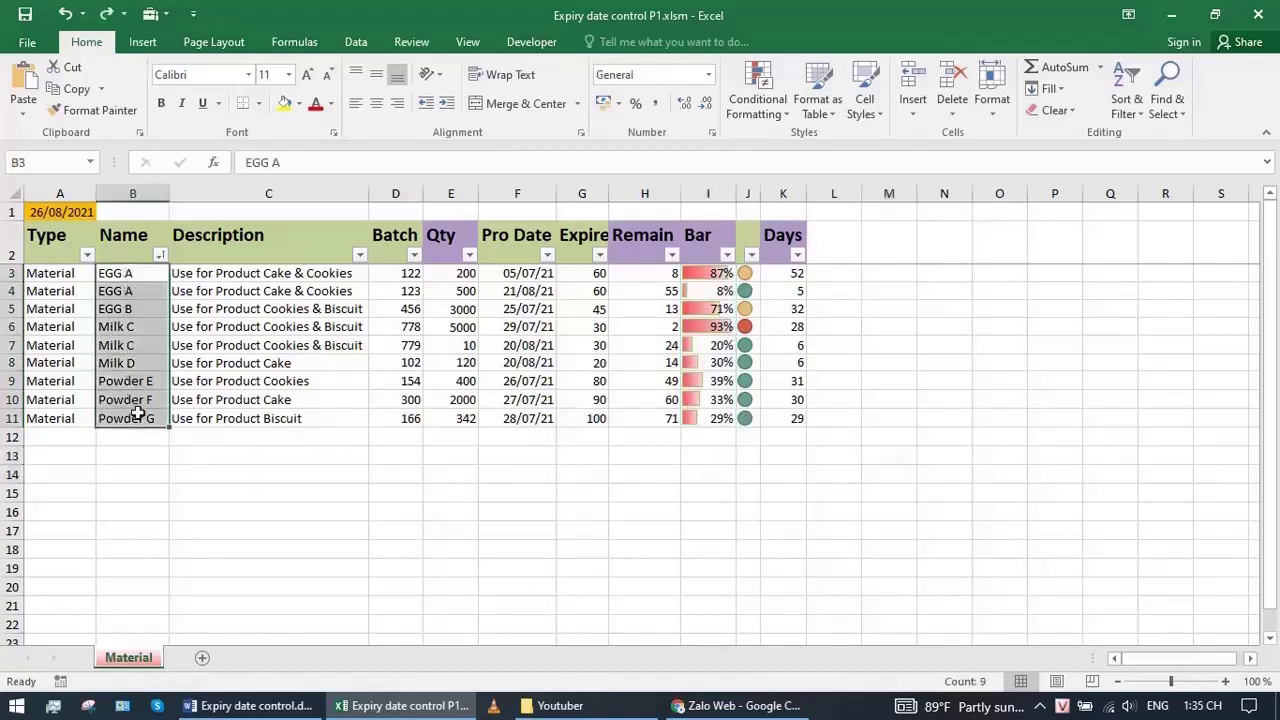
{"action": "left_click", "coordinate": [132, 433]}
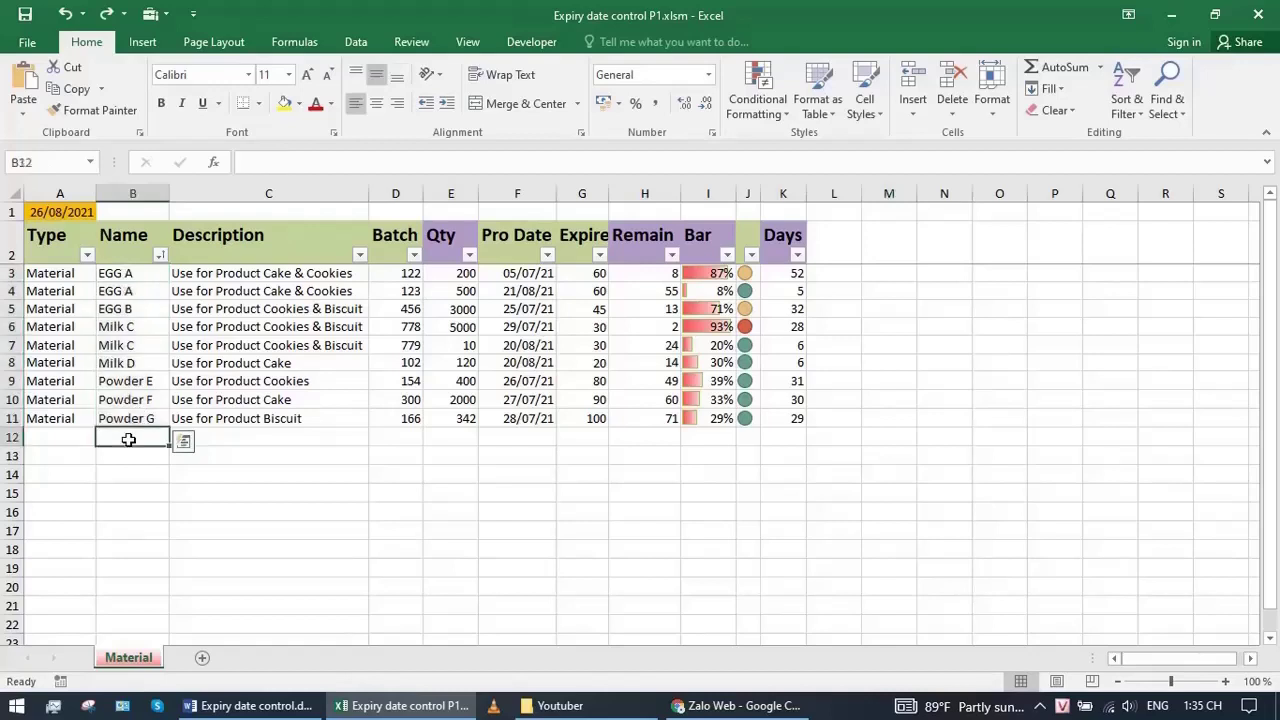
{"action": "left_click_drag", "start_coordinate": [137, 273], "coordinate": [140, 285]}
{"action": "left_click", "coordinate": [137, 273]}
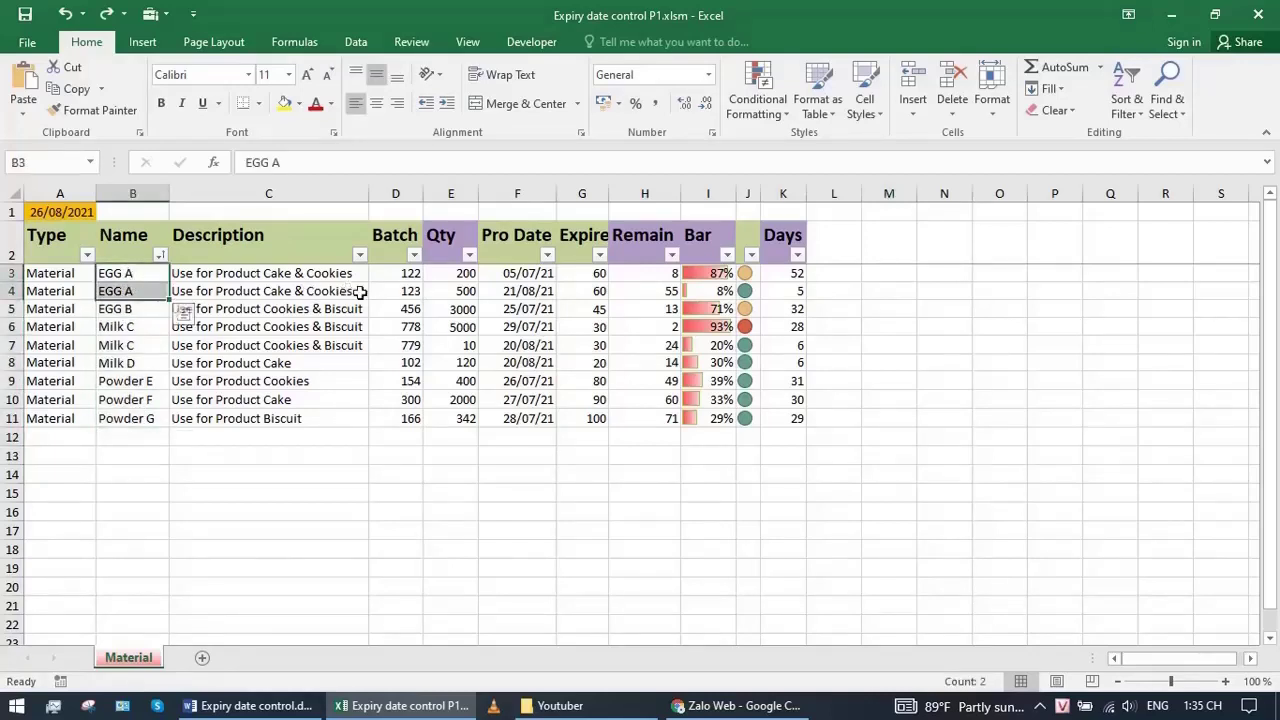
{"action": "left_click_drag", "start_coordinate": [403, 276], "coordinate": [408, 289]}
{"action": "left_click_drag", "start_coordinate": [527, 276], "coordinate": [530, 290]}
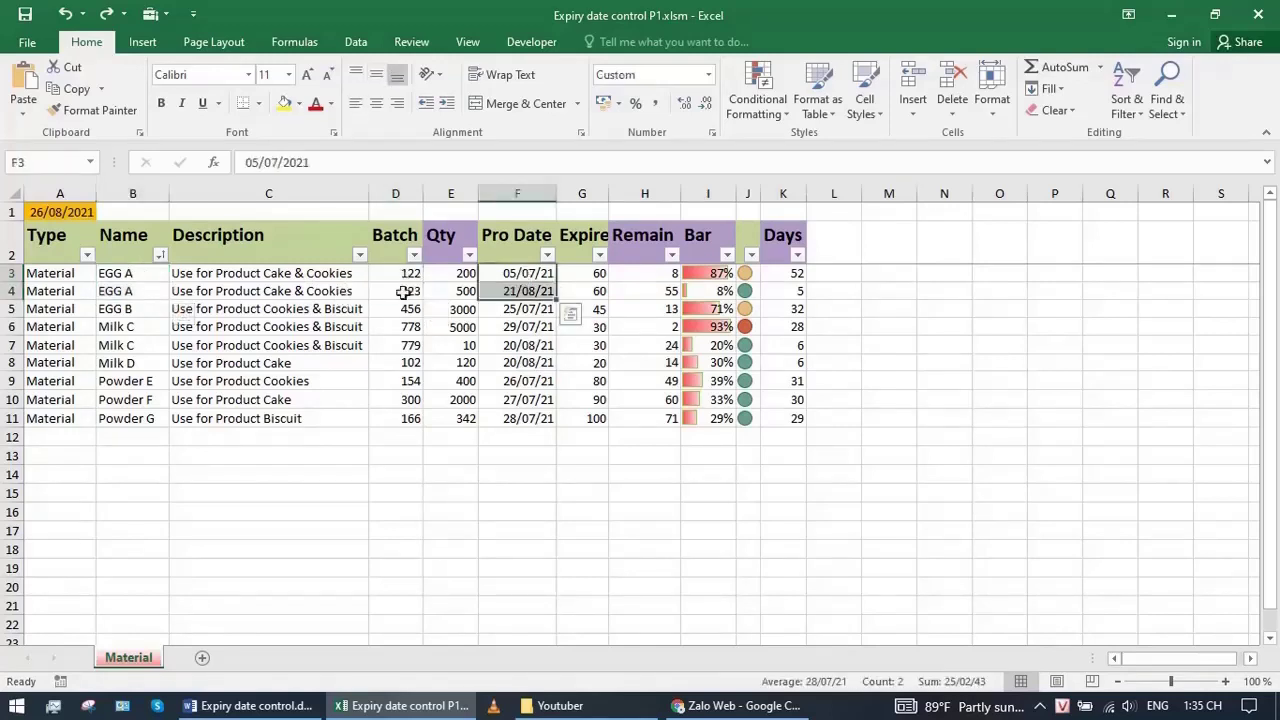
{"action": "left_click_drag", "start_coordinate": [103, 279], "coordinate": [530, 290]}
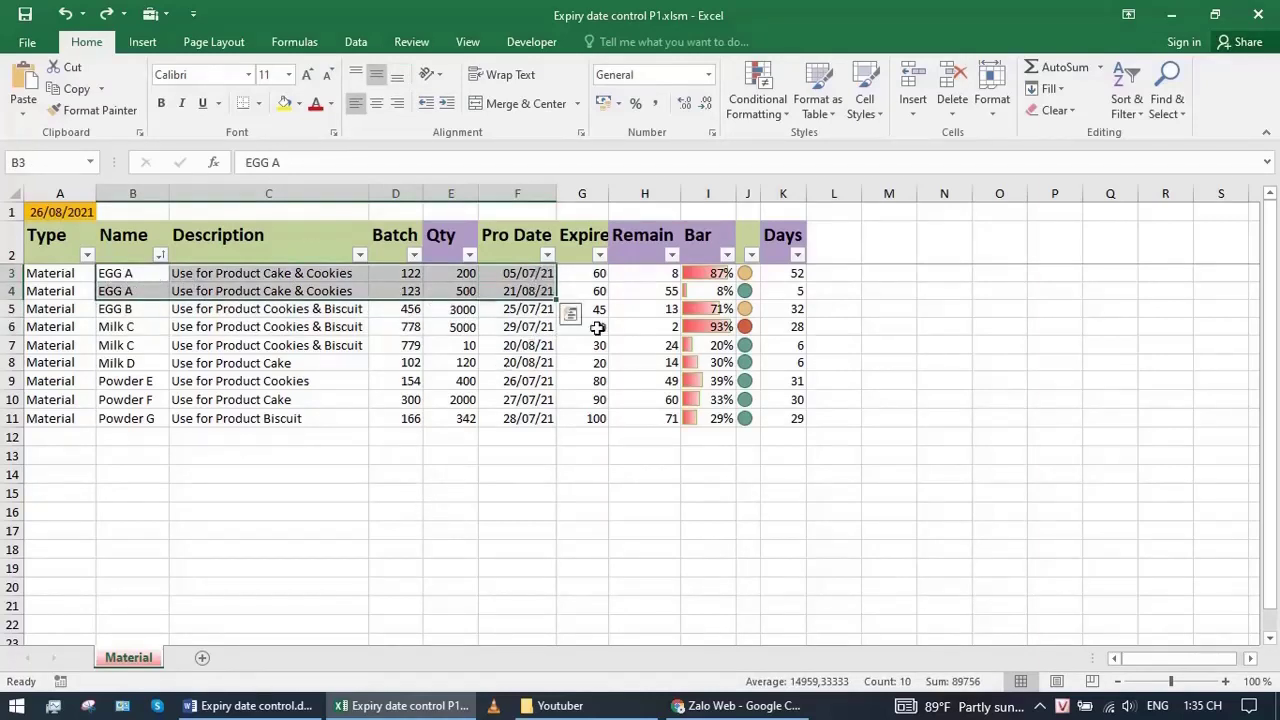
{"action": "left_click_drag", "start_coordinate": [712, 275], "coordinate": [701, 290]}
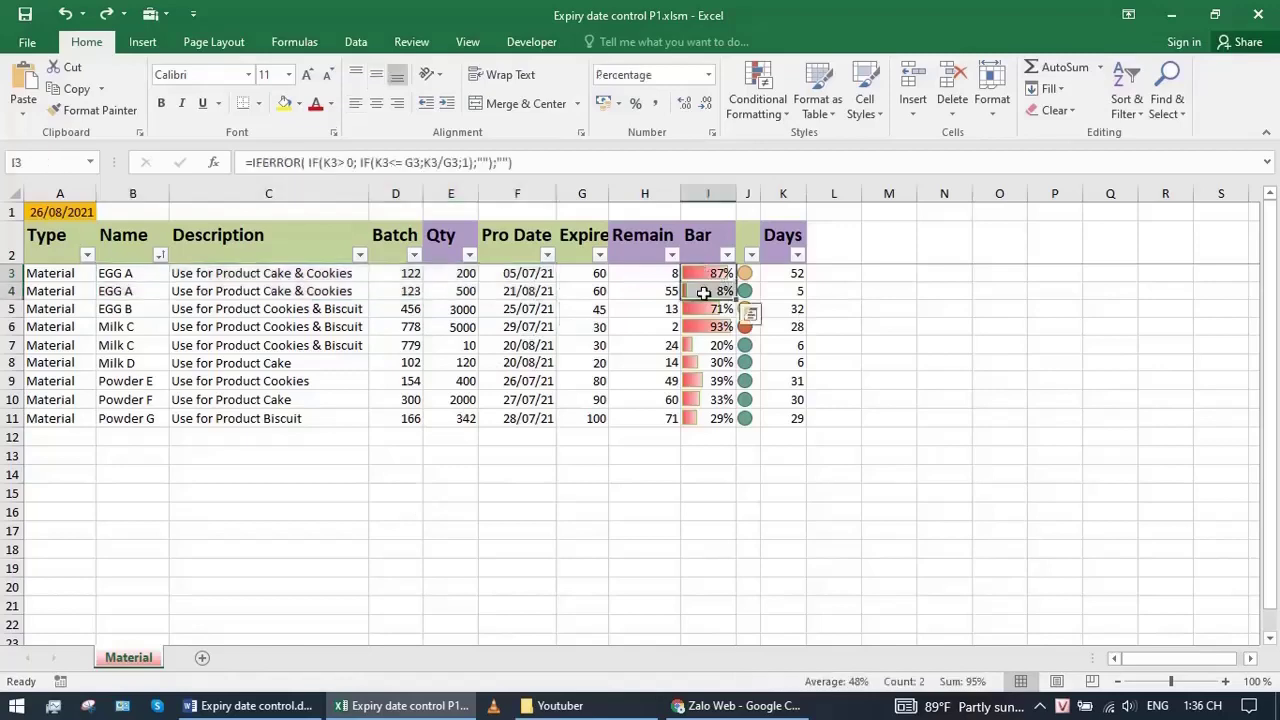
Switch to the Word document and highlight its two expiration control goals, near-expiry visibility and FIFO (First In First Out)
{"action": "left_click", "coordinate": [290, 714]}
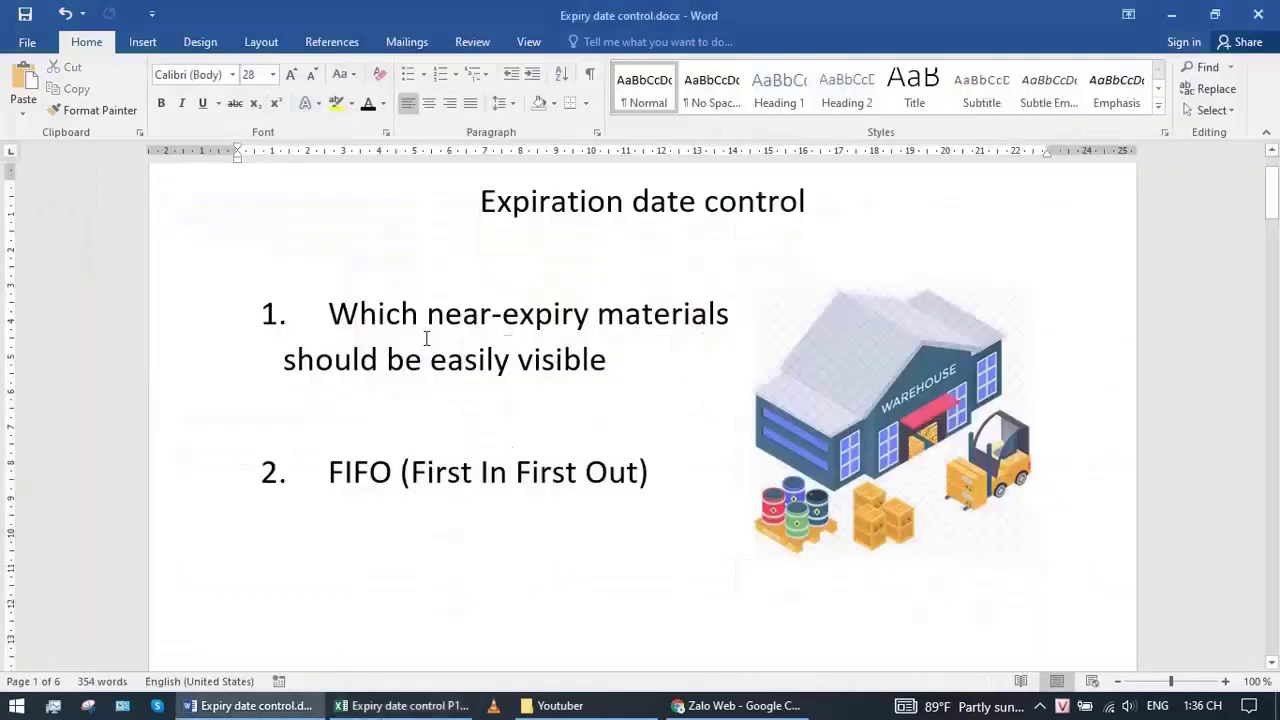
{"action": "left_click_drag", "start_coordinate": [597, 362], "coordinate": [300, 329]}
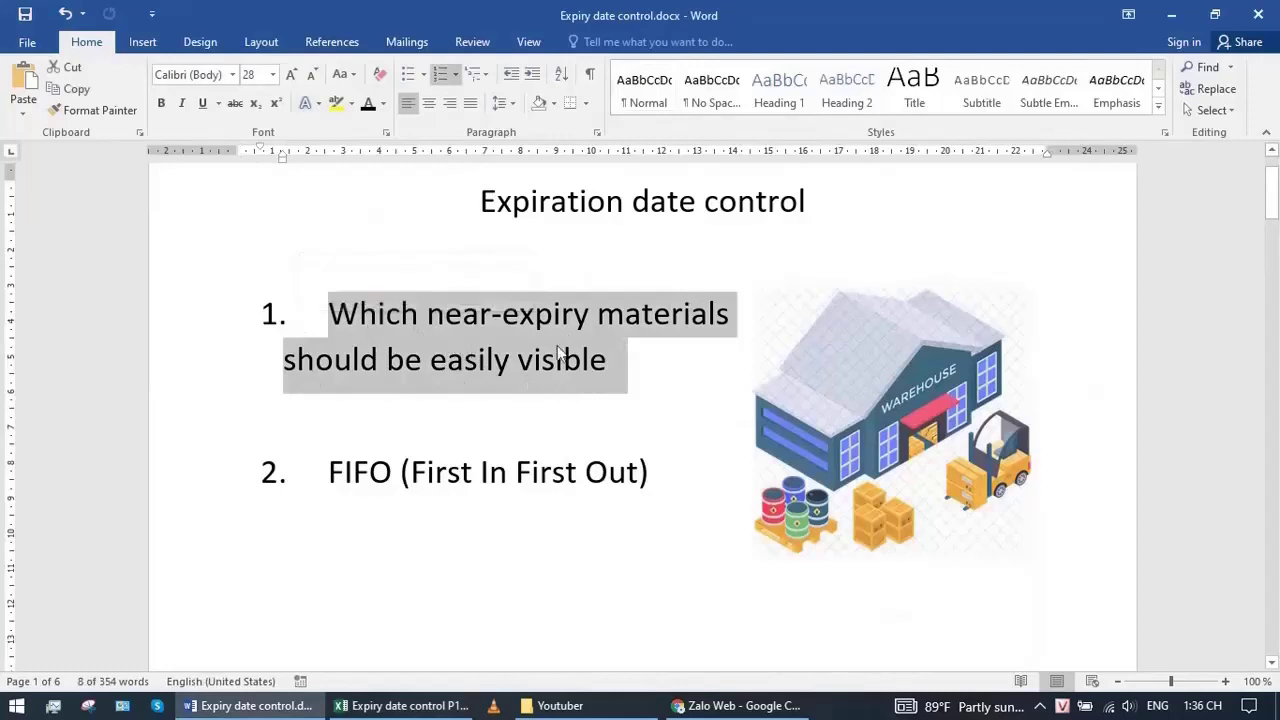
{"action": "left_click_drag", "start_coordinate": [380, 470], "coordinate": [660, 468]}
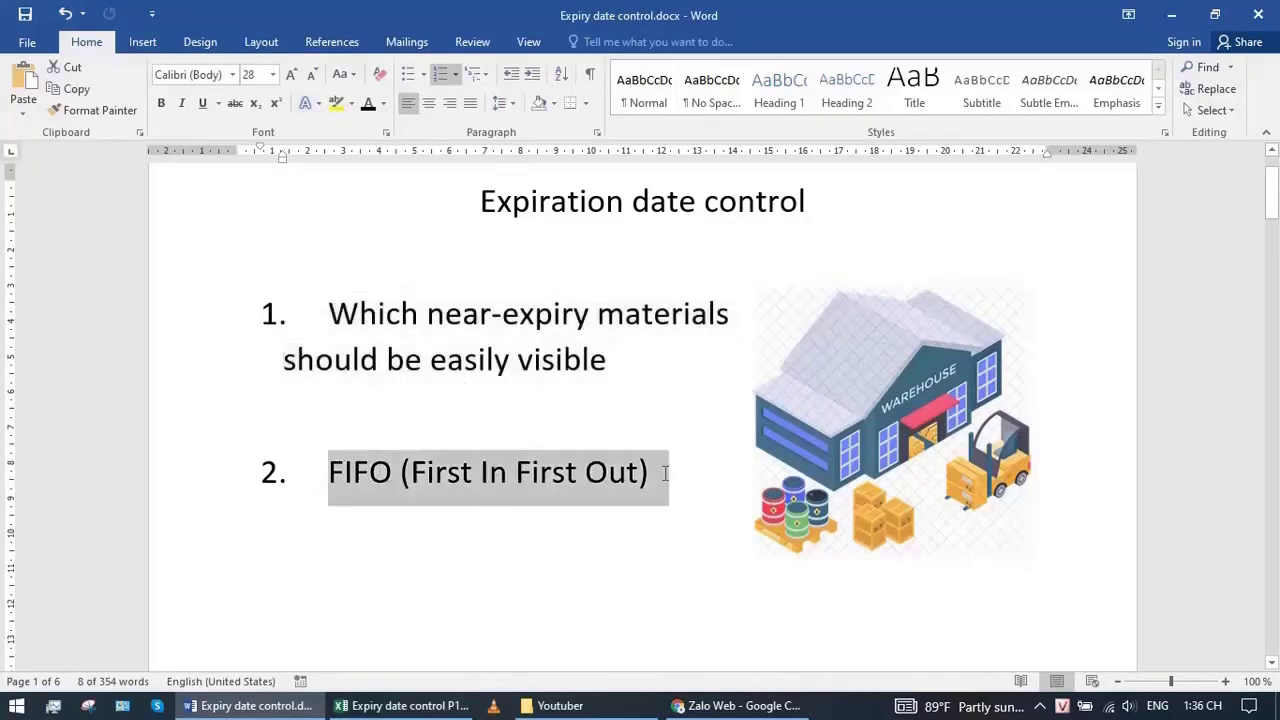
Return to the Excel workbook and examine the first EGG A row's Bar, Remain and Batch cells against the second EGG A row
{"action": "key", "text": "alt+Tab"}
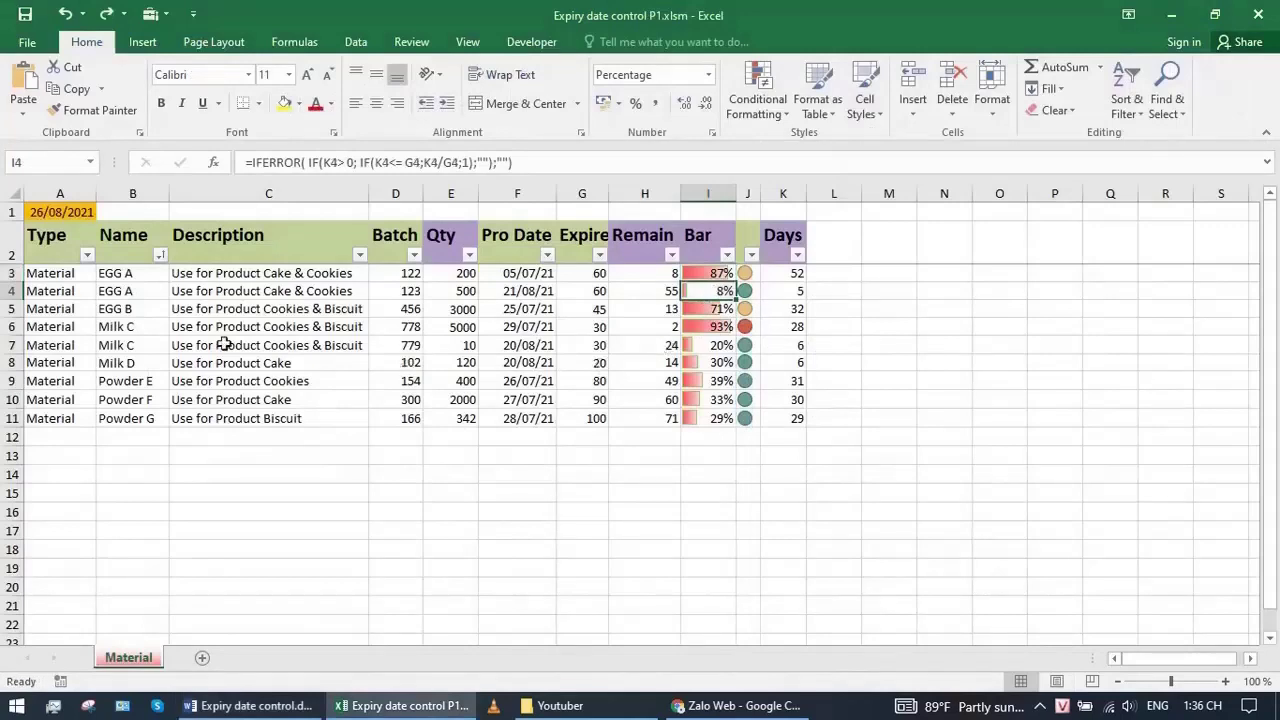
{"action": "left_click_drag", "start_coordinate": [128, 274], "coordinate": [132, 290]}
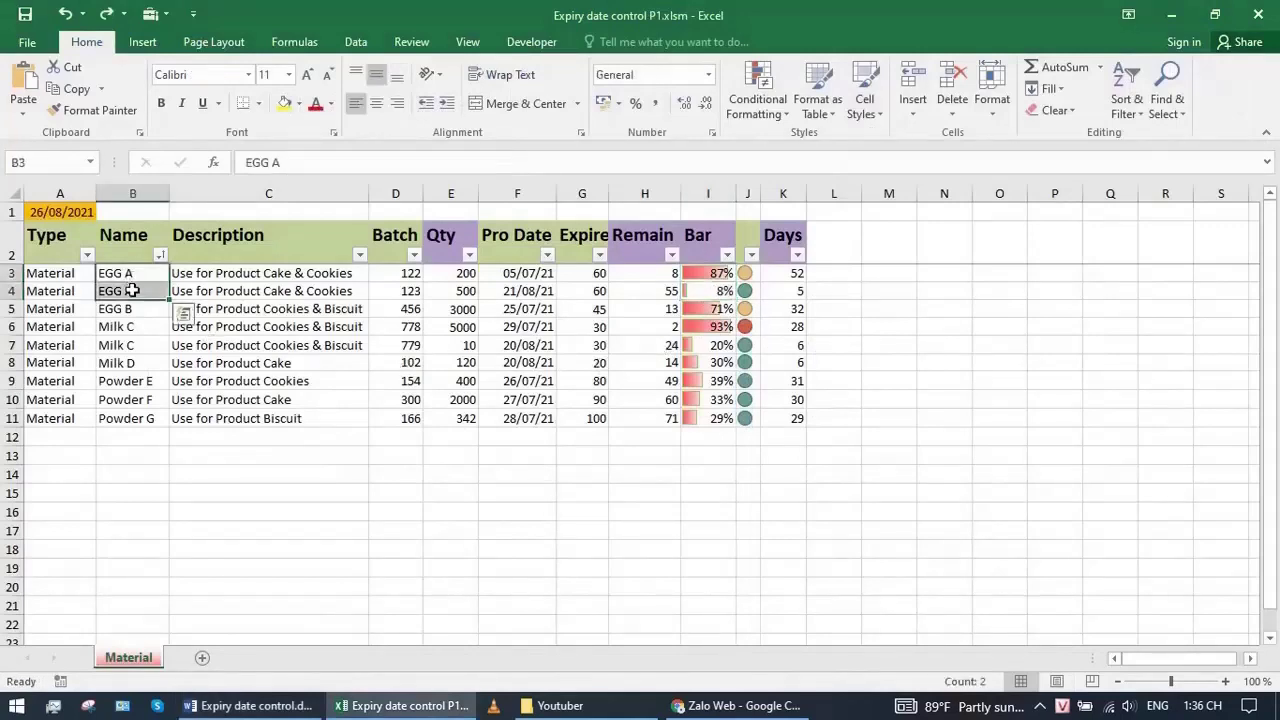
{"action": "left_click", "coordinate": [135, 276]}
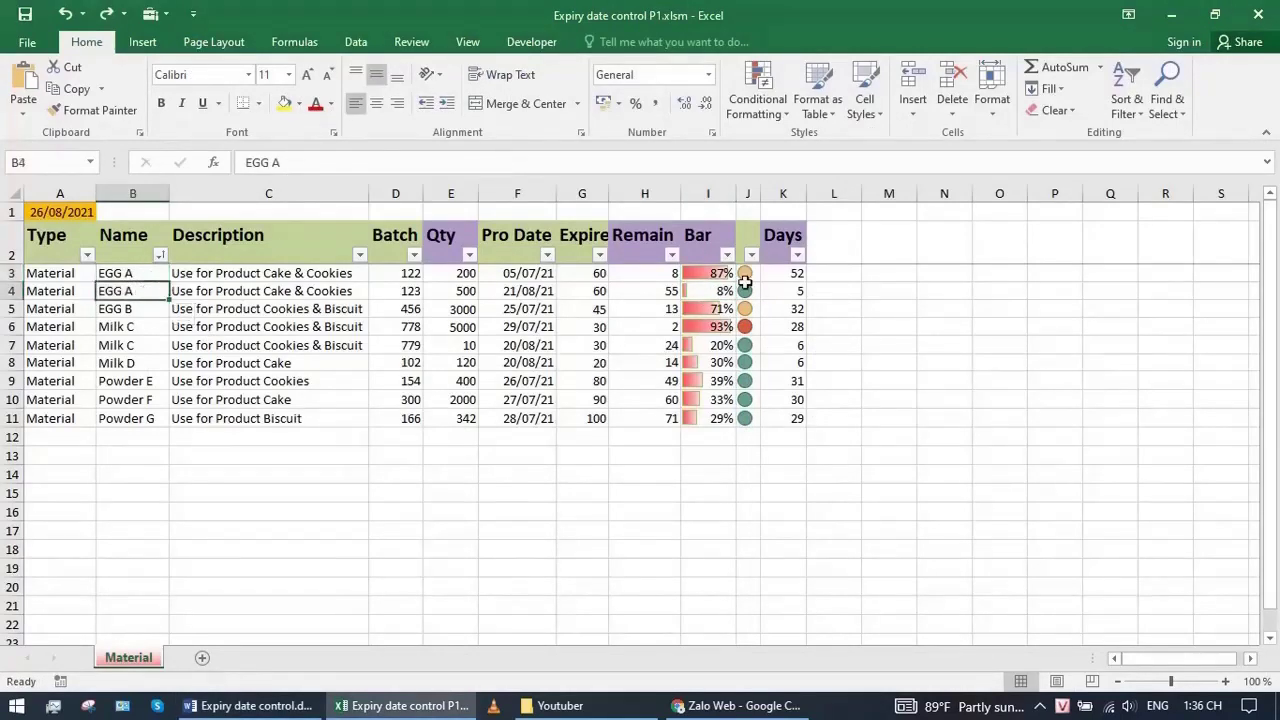
{"action": "left_click", "coordinate": [716, 278]}
{"action": "left_click", "coordinate": [637, 278]}
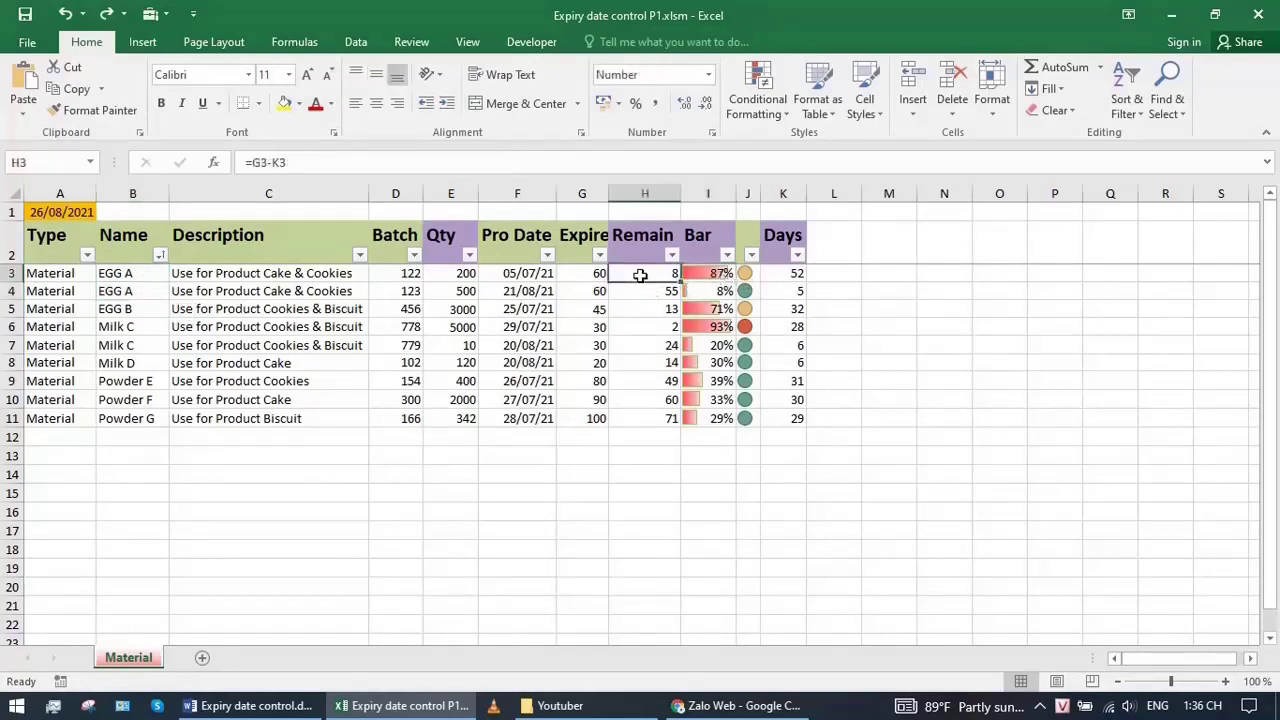
{"action": "left_click", "coordinate": [143, 273]}
{"action": "left_click", "coordinate": [410, 277]}
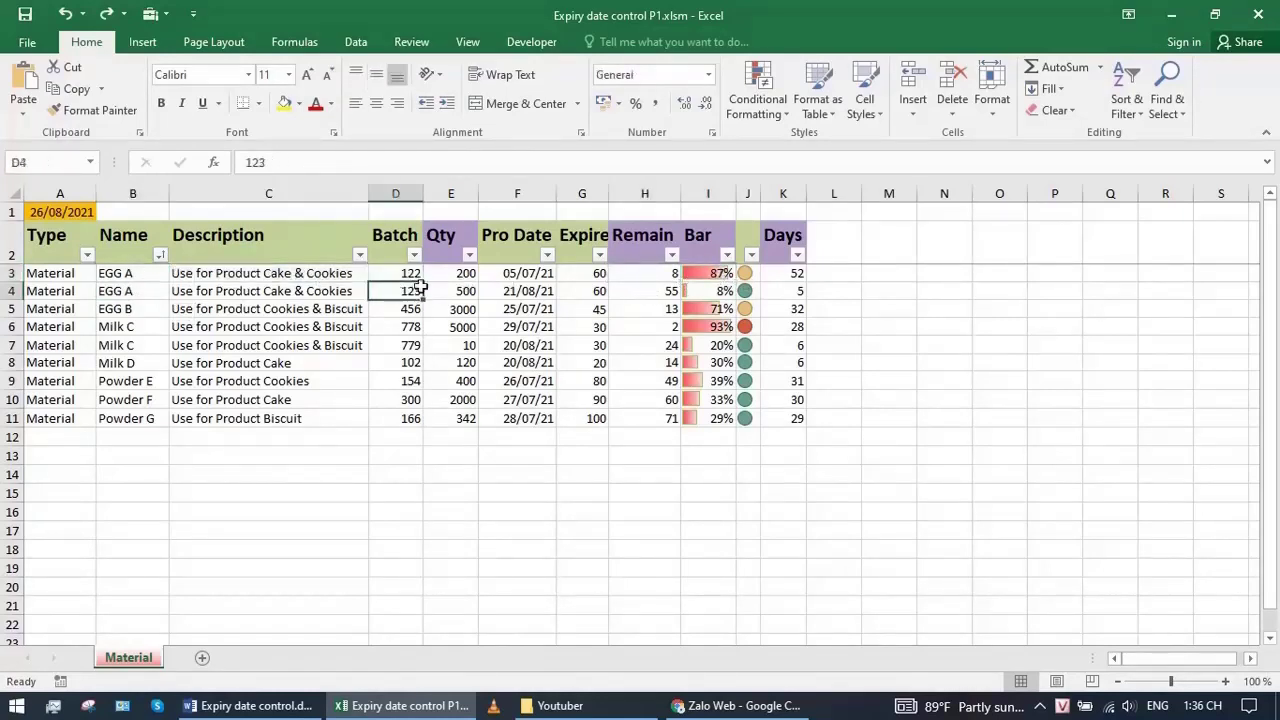
Examine the Remain and Bar cells of EGG A batch 123 in row 4, along with the data bars in I3:I11
{"action": "left_click", "coordinate": [634, 291]}
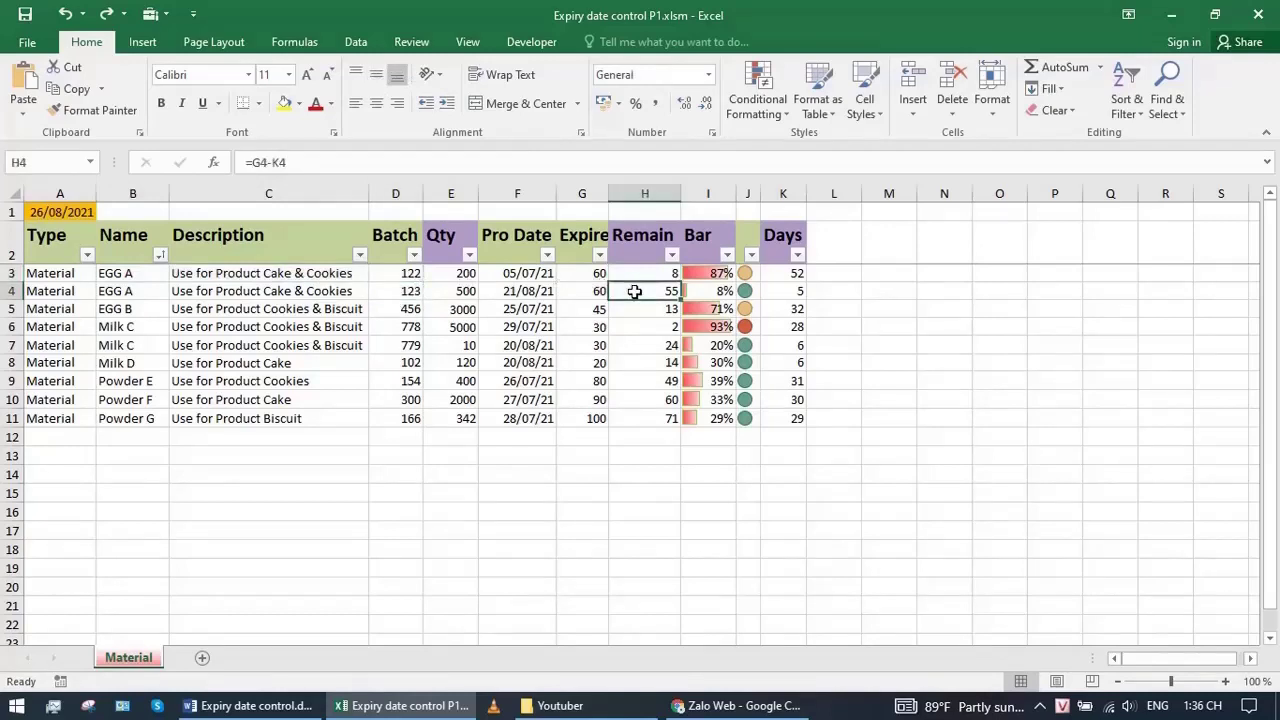
{"action": "left_click_drag", "start_coordinate": [634, 291], "coordinate": [697, 294]}
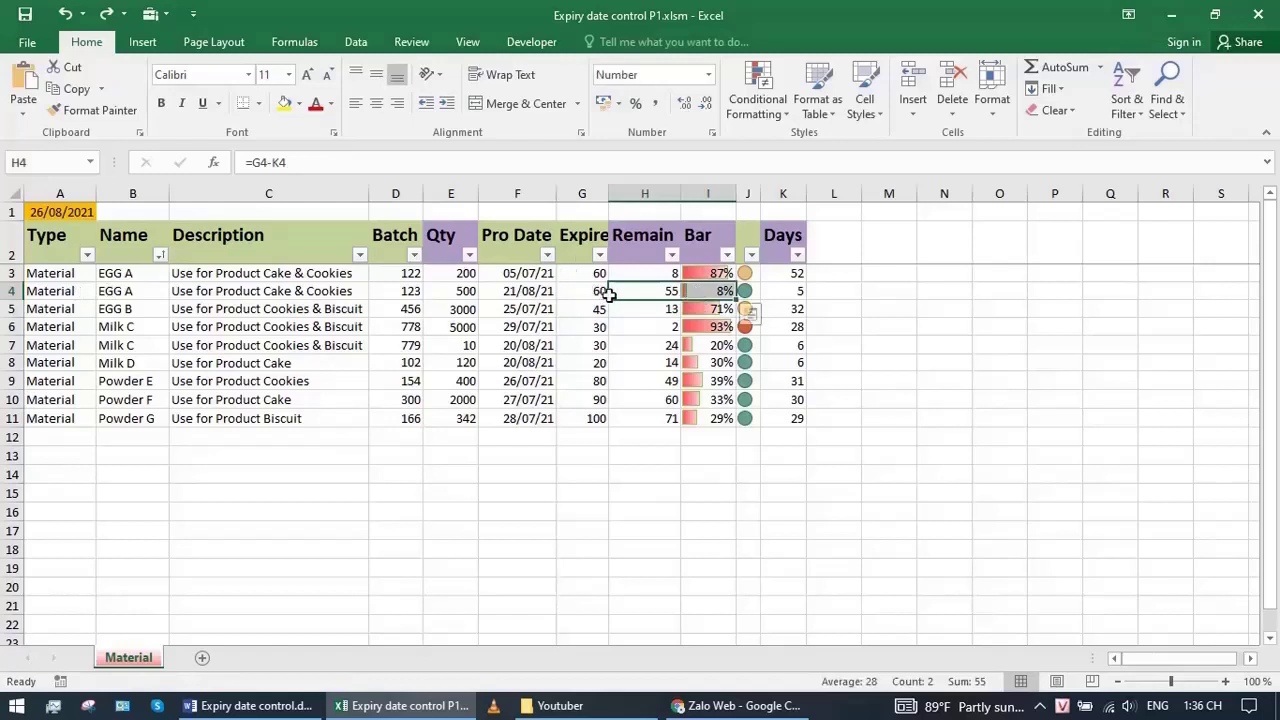
{"action": "left_click", "coordinate": [638, 294]}
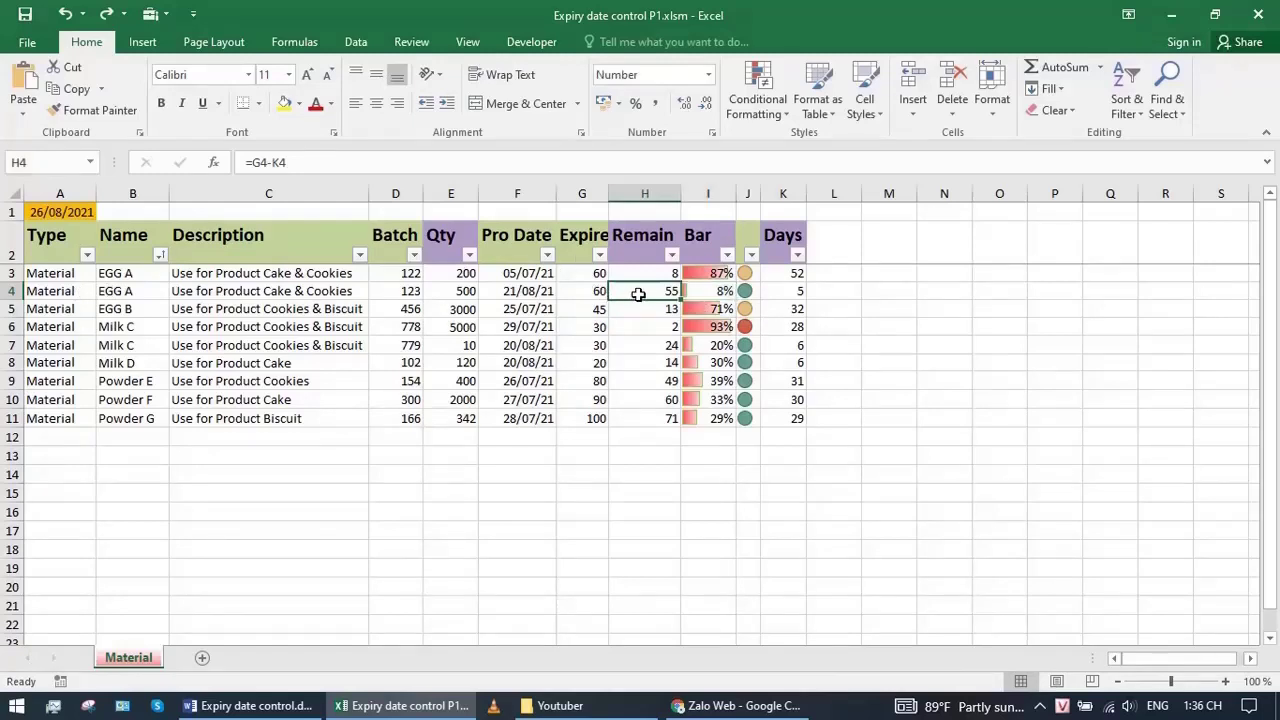
{"action": "left_click_drag", "start_coordinate": [706, 273], "coordinate": [703, 423]}
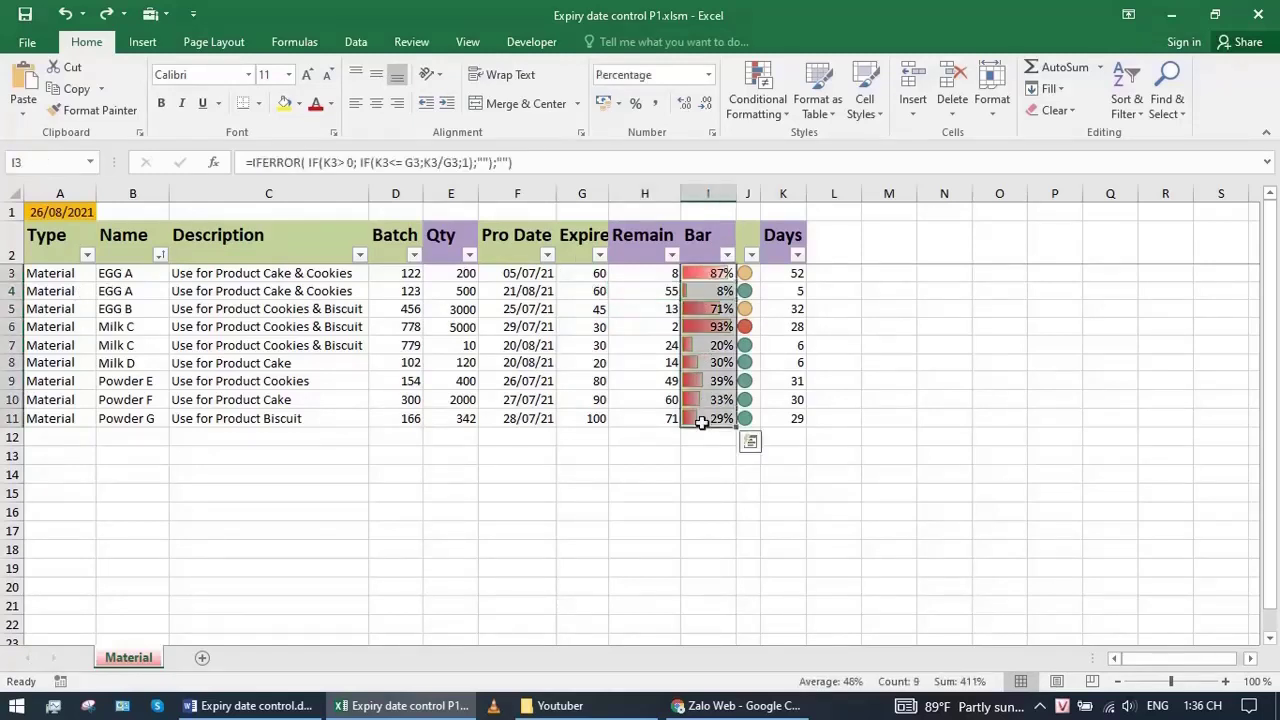
{"action": "left_click", "coordinate": [637, 294]}
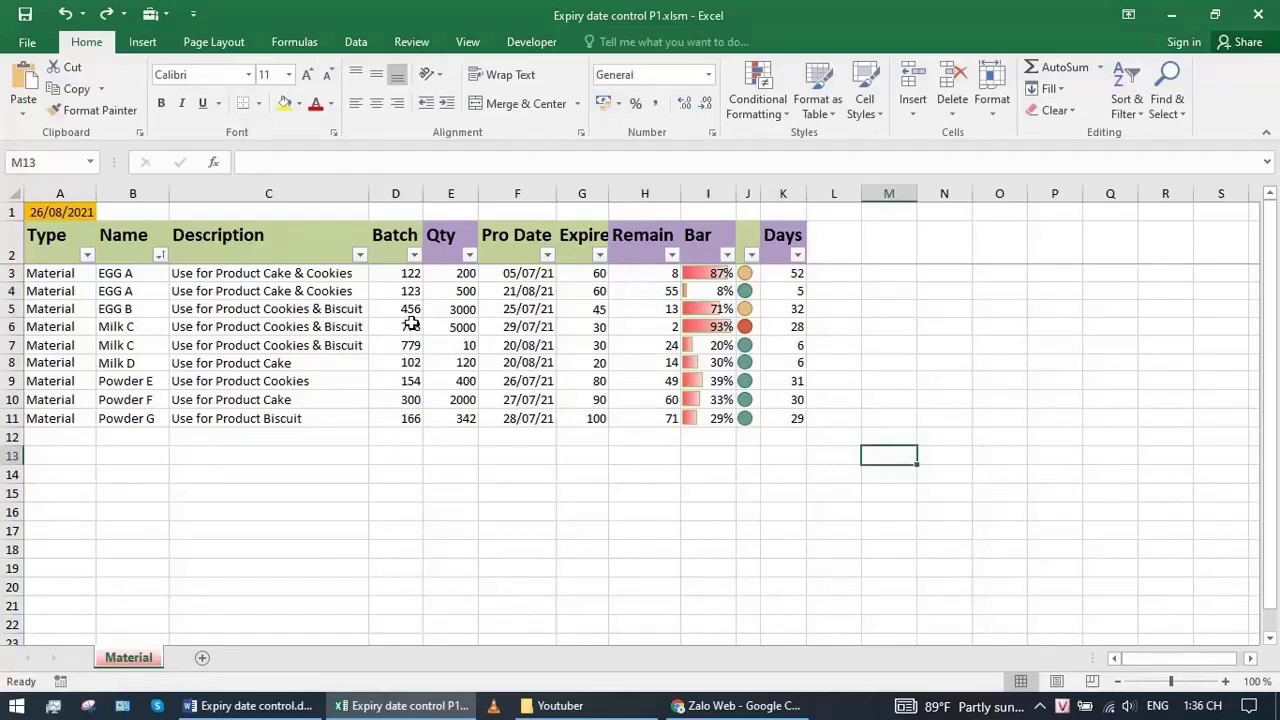
Apply blue gradient-fill data bars to the Qty column E as conditional formatting
{"action": "left_click", "coordinate": [10, 326]}
{"action": "left_click", "coordinate": [450, 193]}
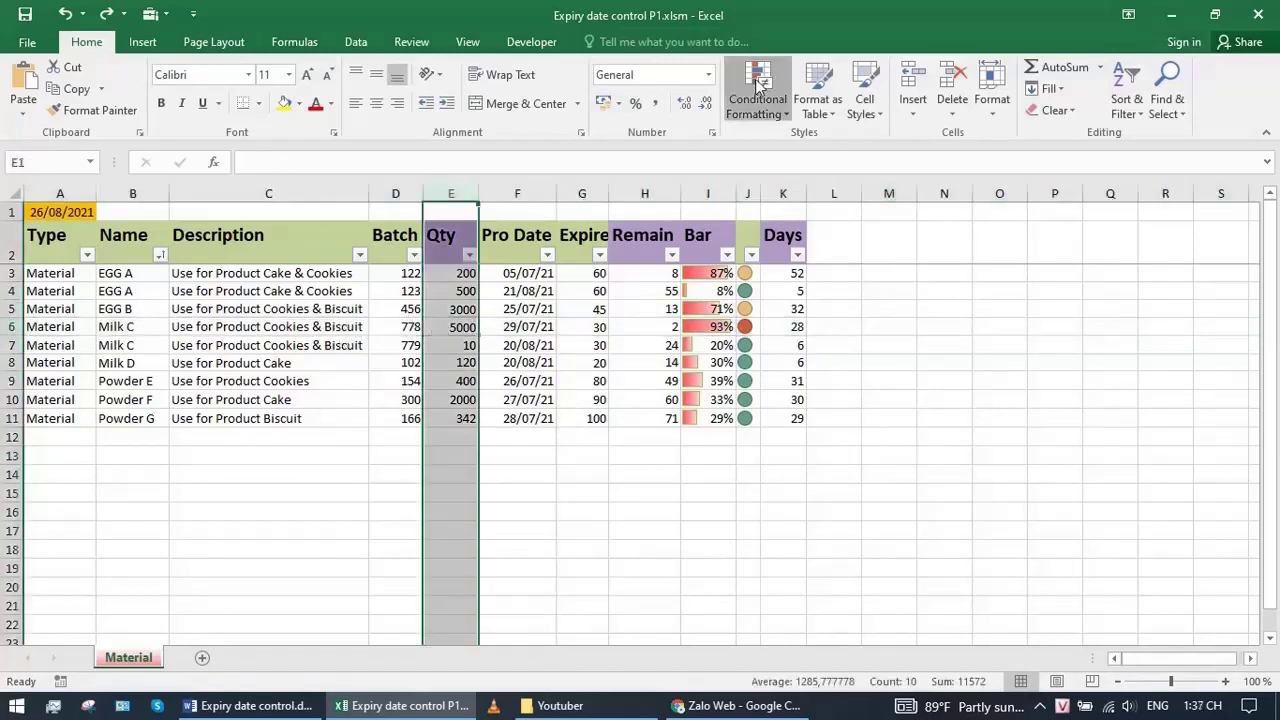
{"action": "left_click", "coordinate": [757, 95]}
{"action": "mouse_move", "coordinate": [805, 227]}
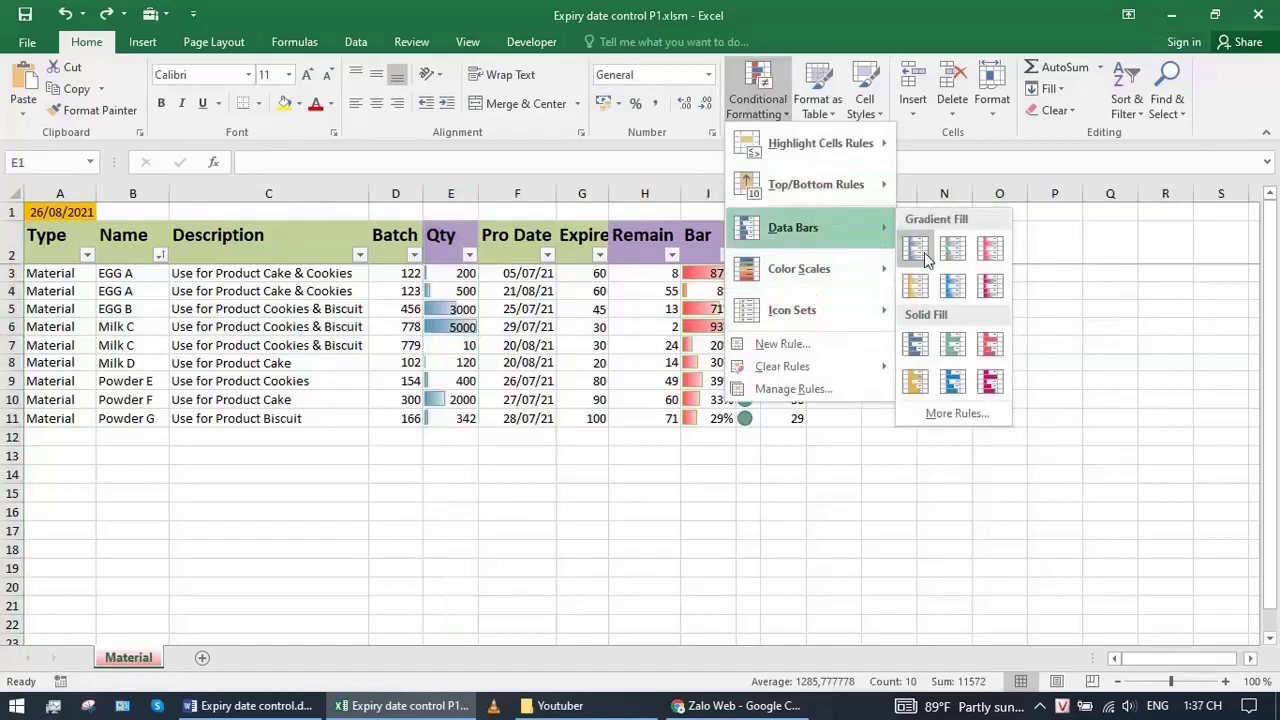
{"action": "left_click", "coordinate": [924, 252]}
{"action": "left_click", "coordinate": [512, 440]}
Compare the Qty of Milk C batch 778 in row 6 with its Remain value and that of the Milk C row below
{"action": "left_click", "coordinate": [451, 326]}
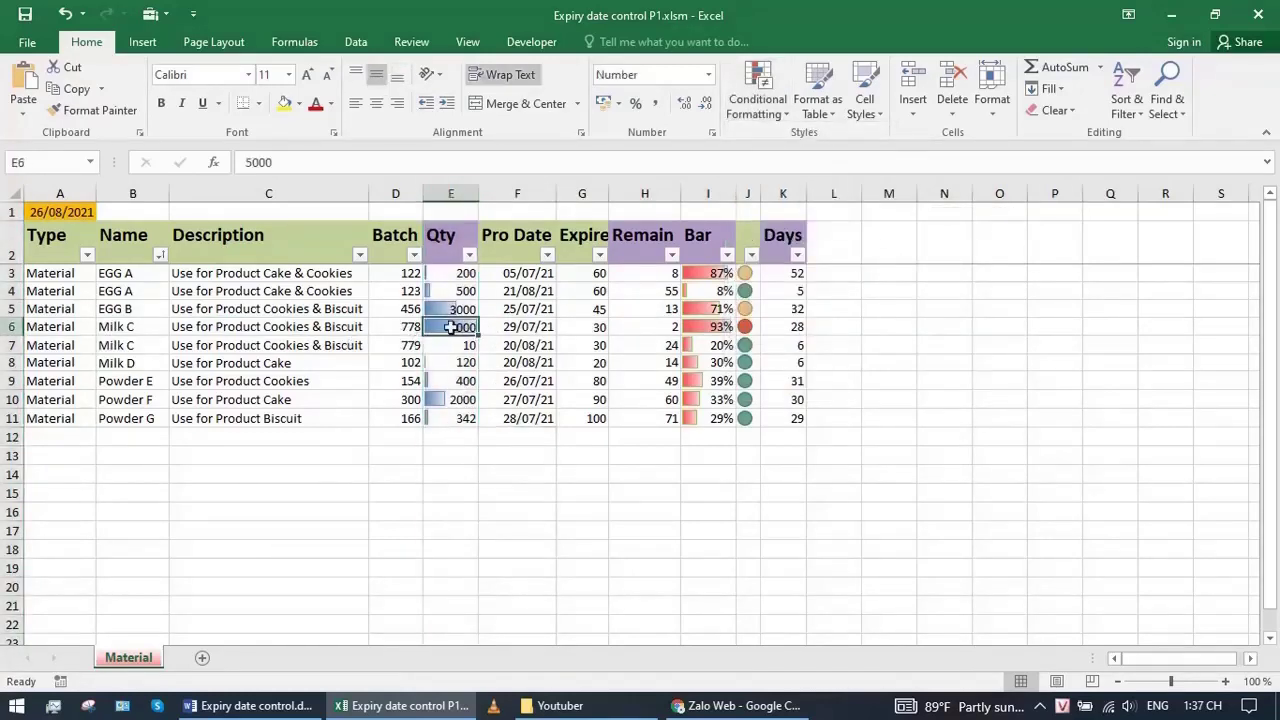
{"action": "left_click", "coordinate": [662, 328]}
{"action": "left_click", "coordinate": [451, 329]}
{"action": "left_click_drag", "start_coordinate": [451, 329], "coordinate": [657, 329]}
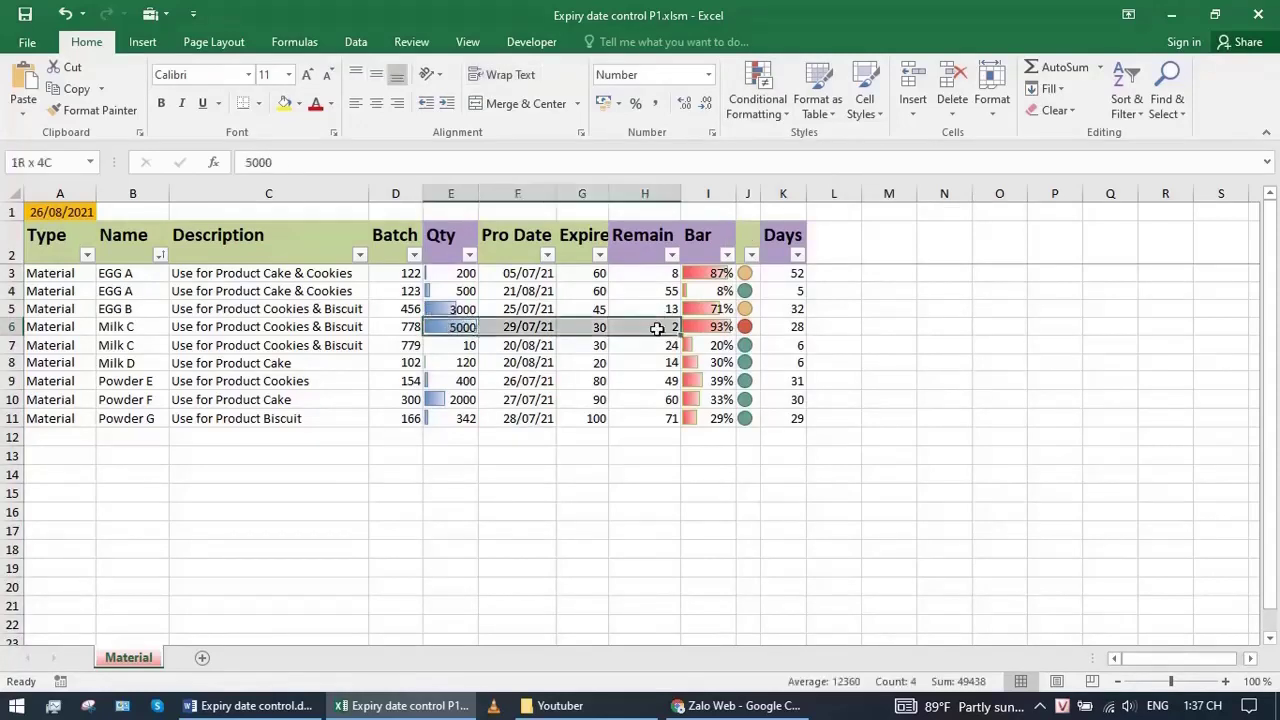
{"action": "left_click", "coordinate": [664, 349]}
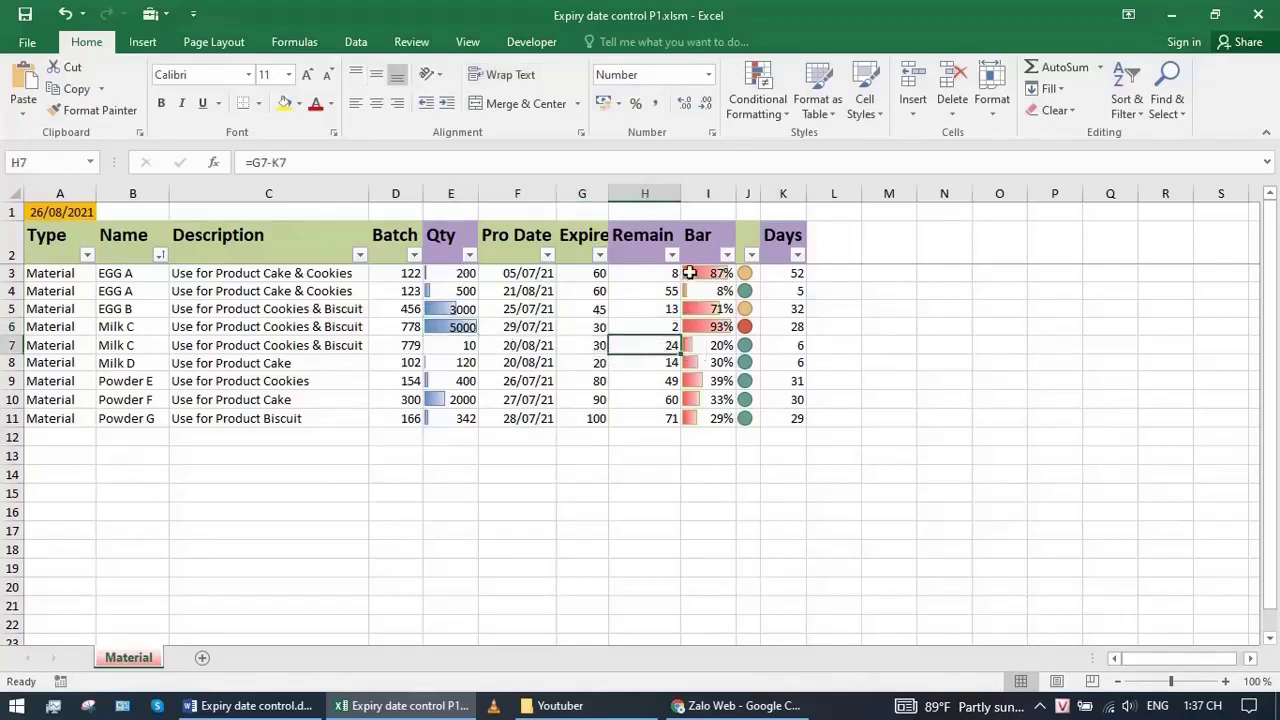
Review the Bar values in I3:I11 and the EGG A batches, and check Milk C's Qty, Remain and Expire cells in row 6
{"action": "left_click_drag", "start_coordinate": [700, 273], "coordinate": [704, 411]}
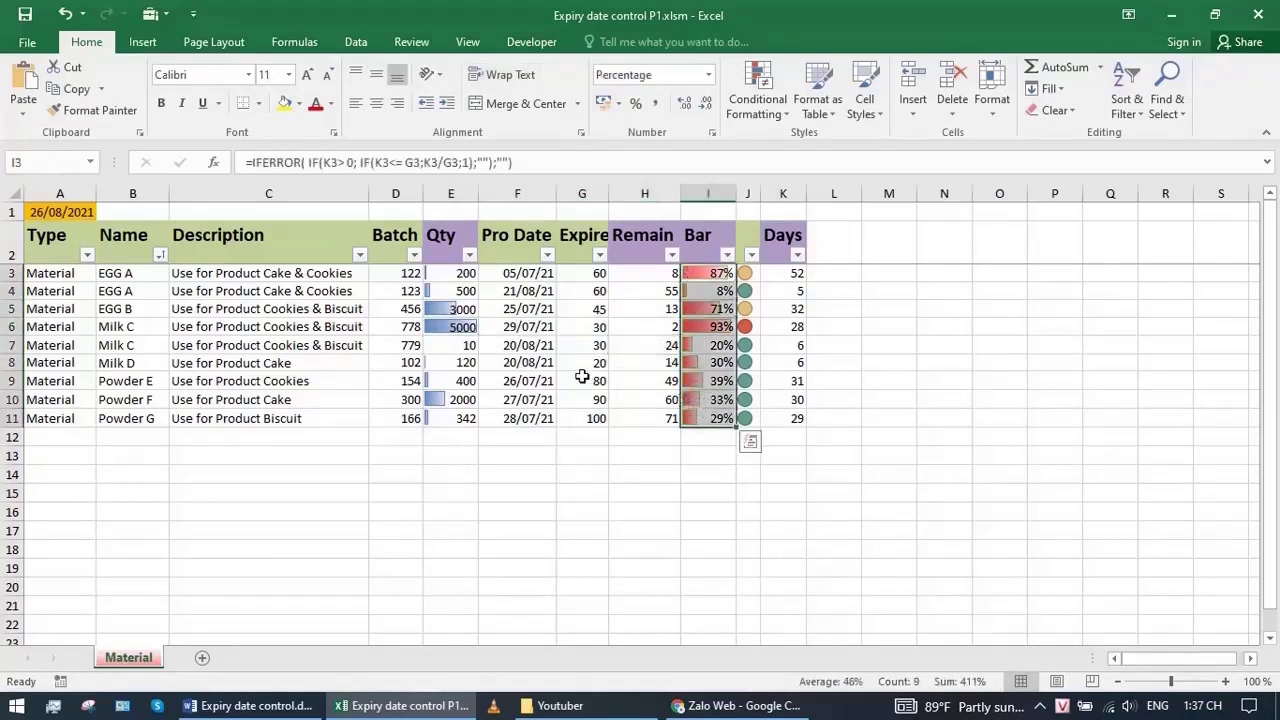
{"action": "left_click_drag", "start_coordinate": [395, 276], "coordinate": [392, 290]}
{"action": "left_click", "coordinate": [468, 327]}
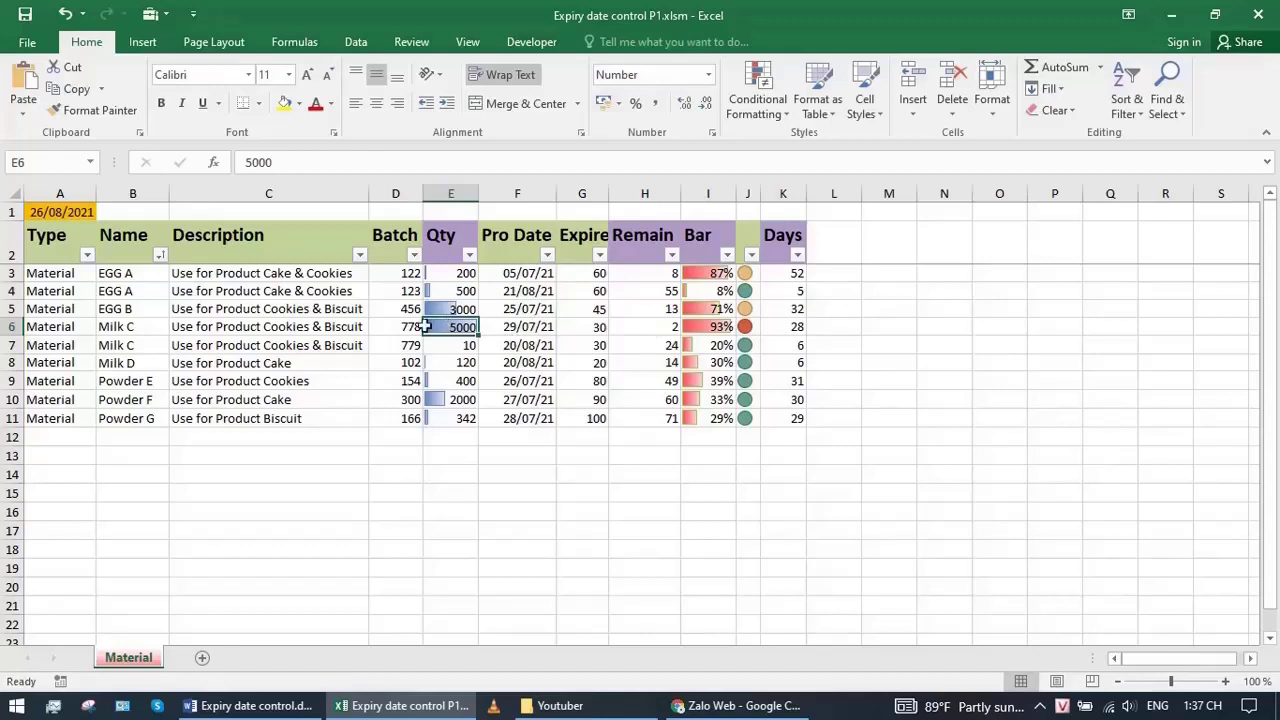
{"action": "left_click", "coordinate": [650, 326]}
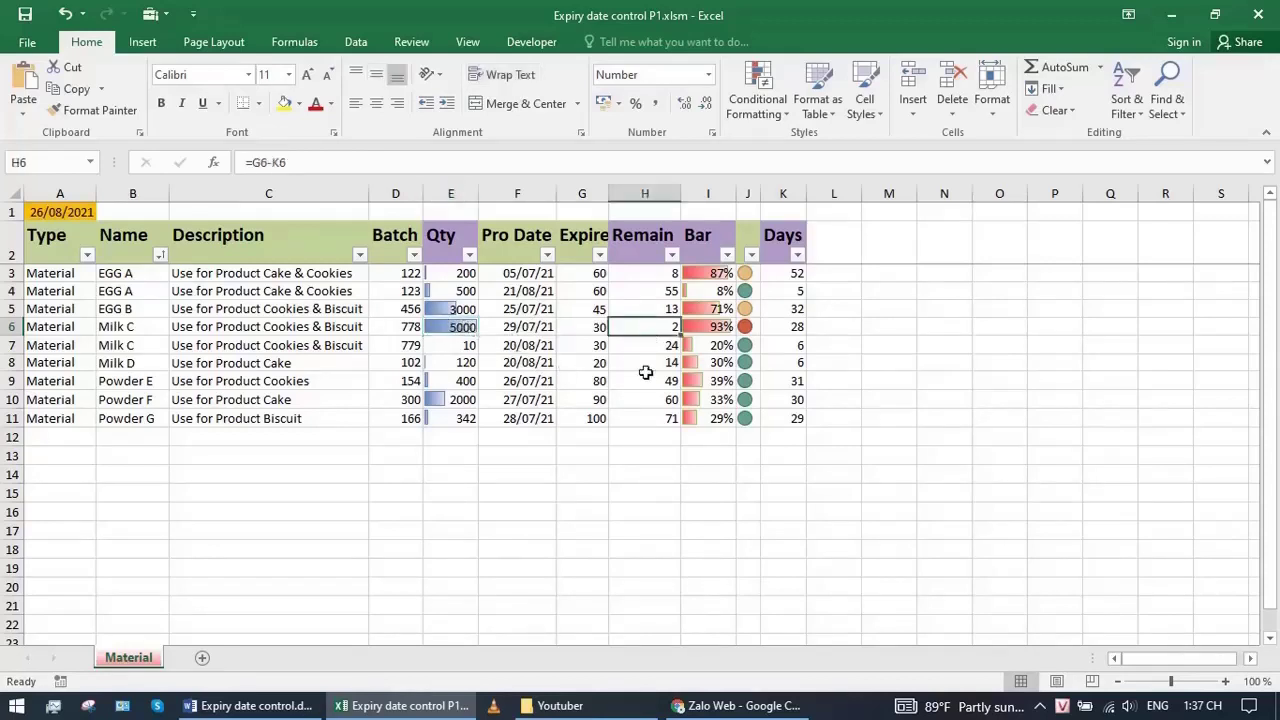
{"action": "left_click", "coordinate": [463, 327]}
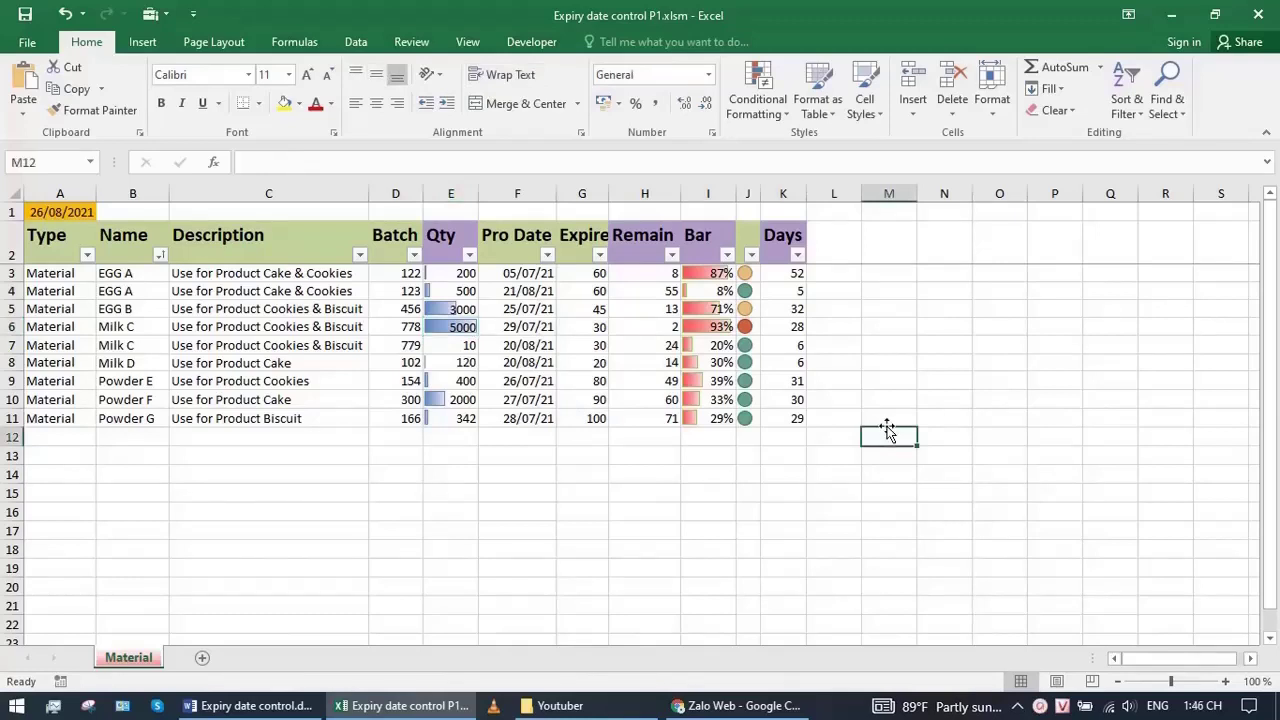
{"action": "left_click", "coordinate": [449, 326]}
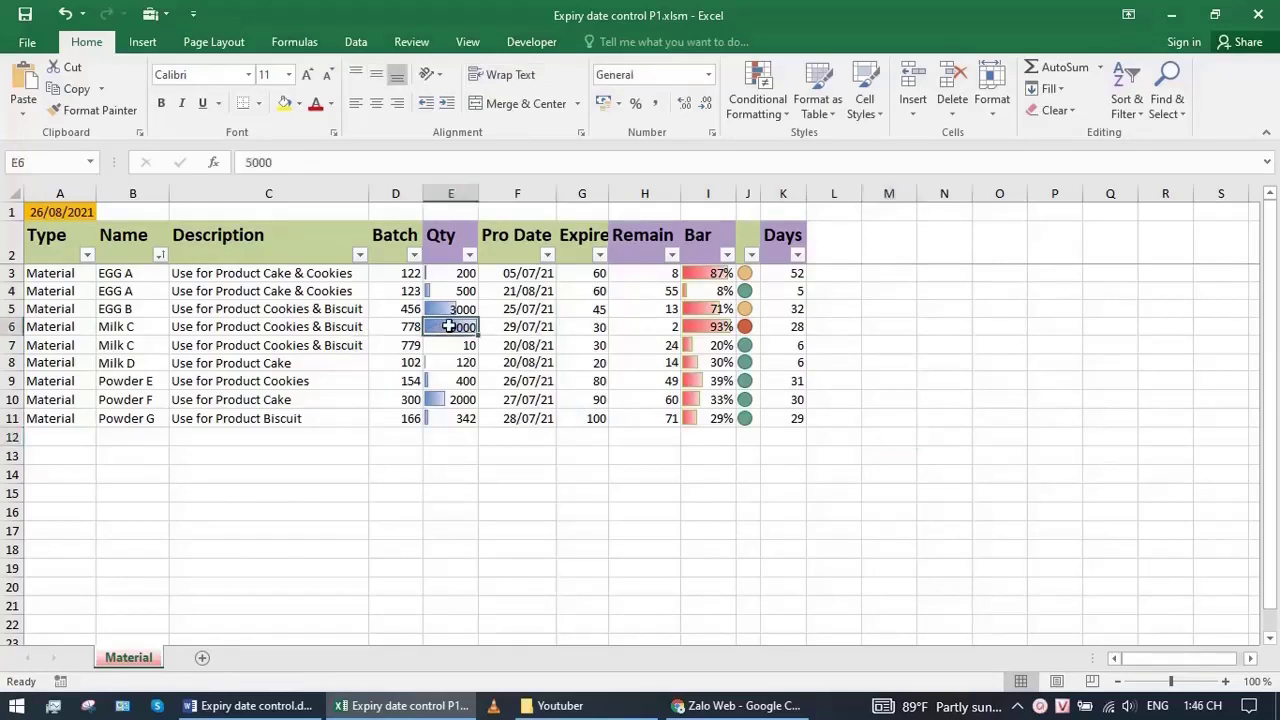
{"action": "left_click", "coordinate": [586, 326]}
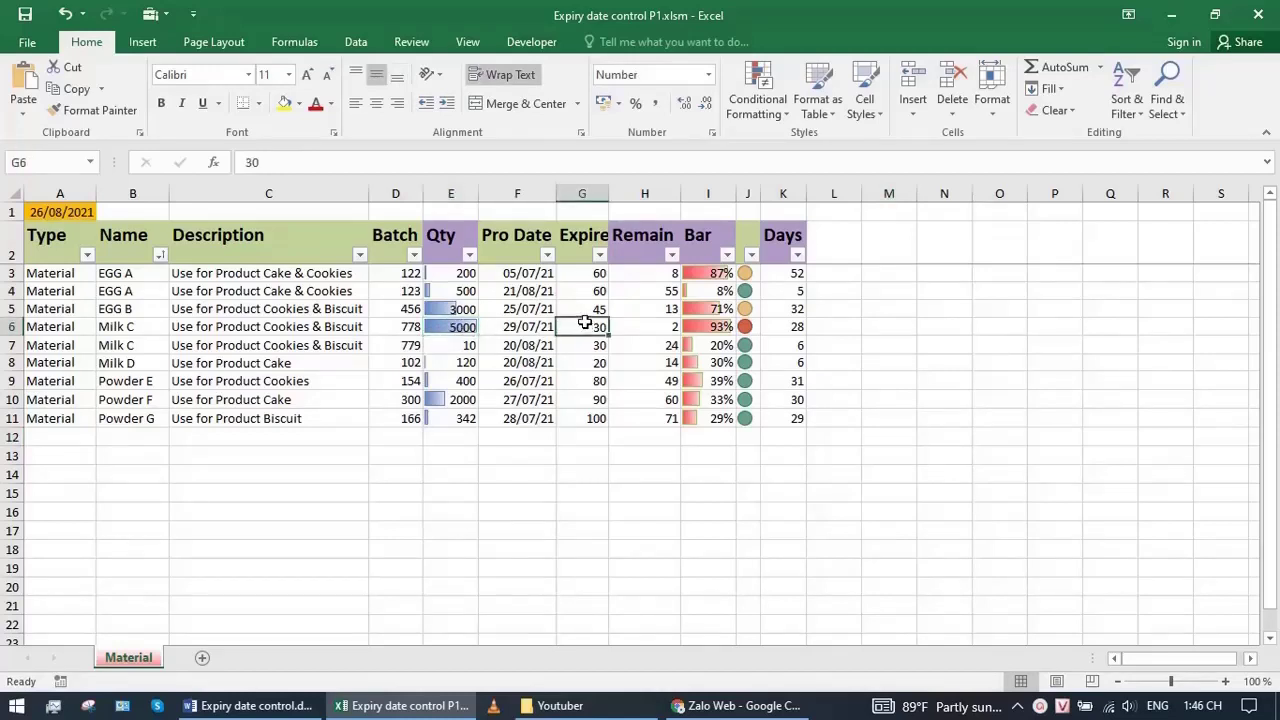
Switch to the Word document and review the Problems Arise section, highlighting the products and materials example and the overstocking statement
{"action": "left_click", "coordinate": [258, 706]}
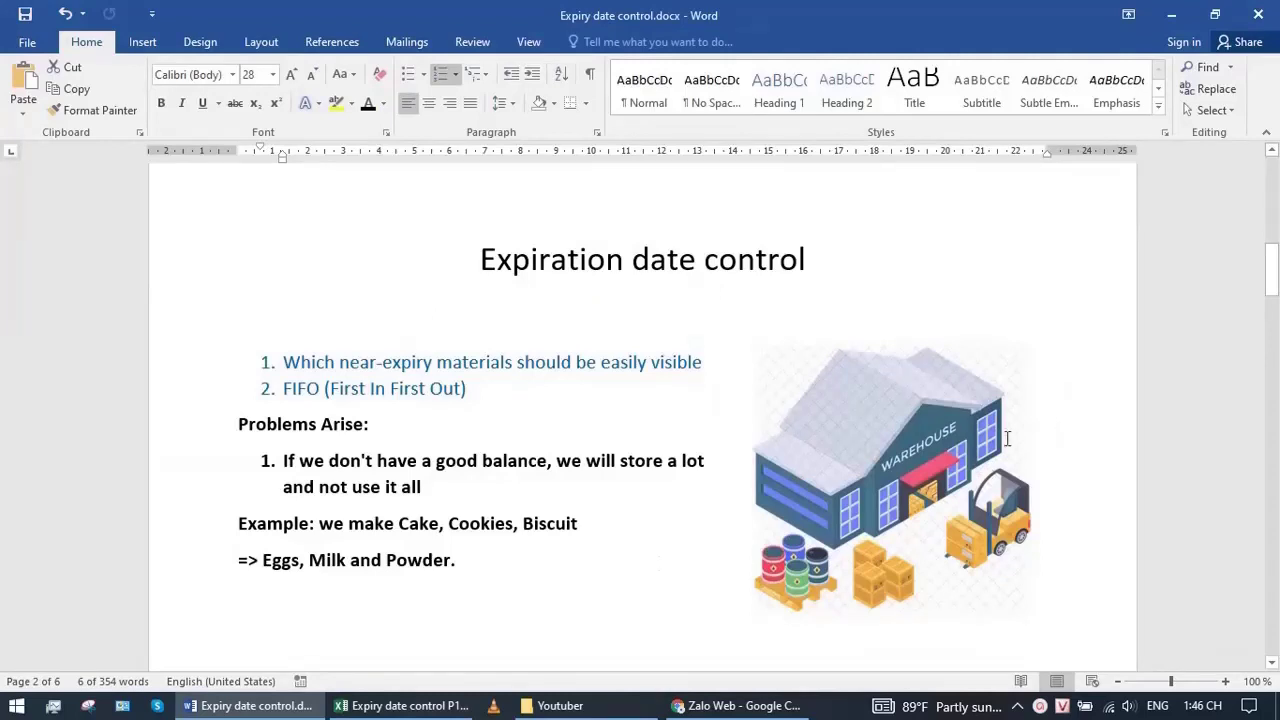
{"action": "left_click_drag", "start_coordinate": [321, 524], "coordinate": [578, 528]}
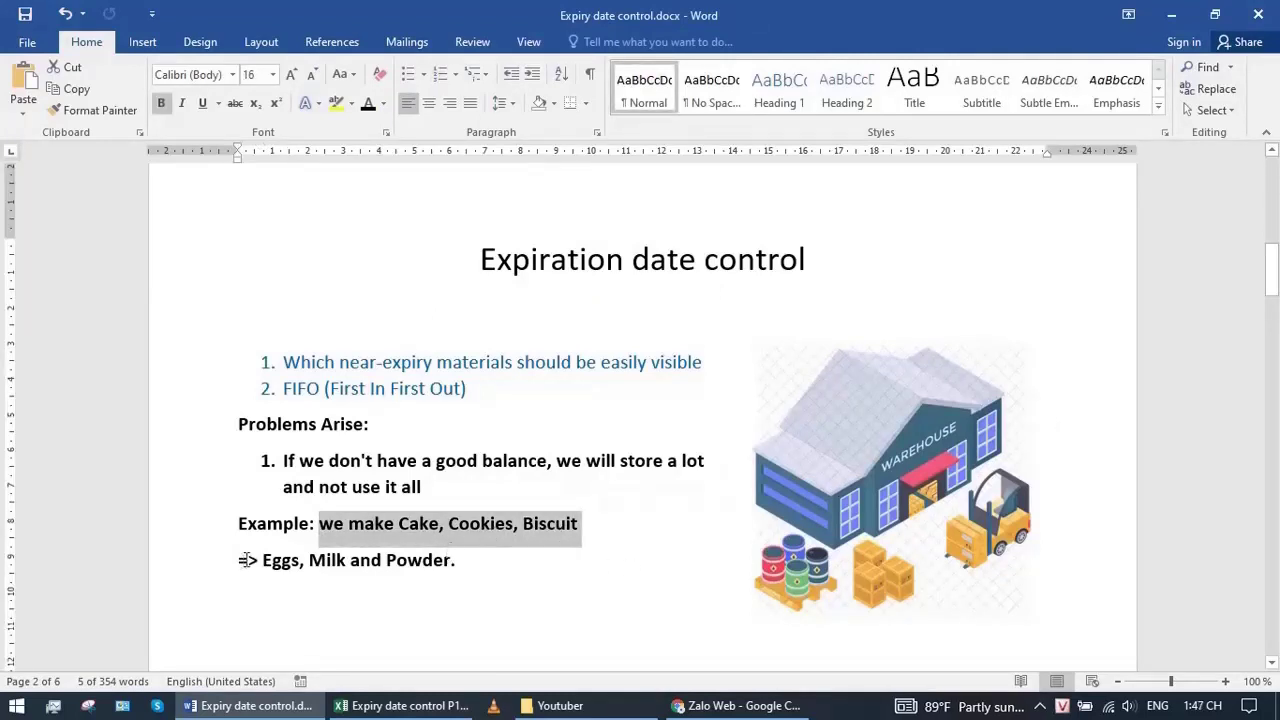
{"action": "left_click_drag", "start_coordinate": [266, 557], "coordinate": [480, 562]}
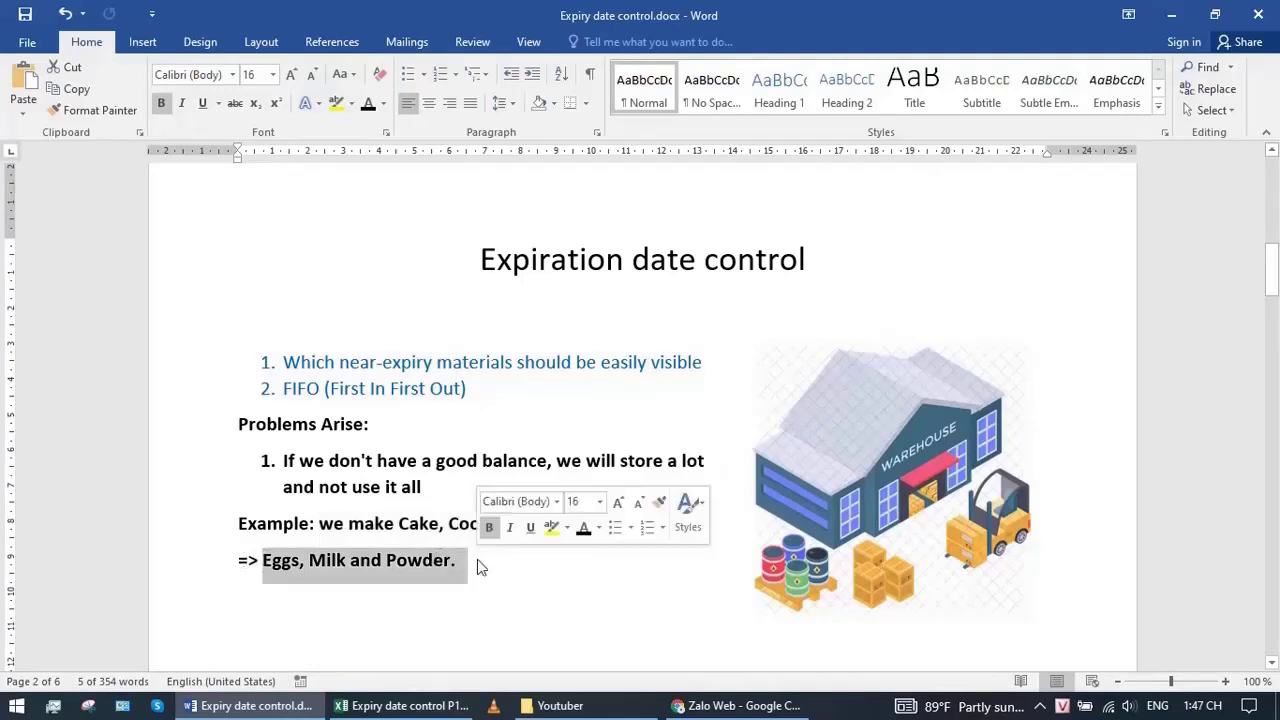
{"action": "left_click", "coordinate": [483, 585]}
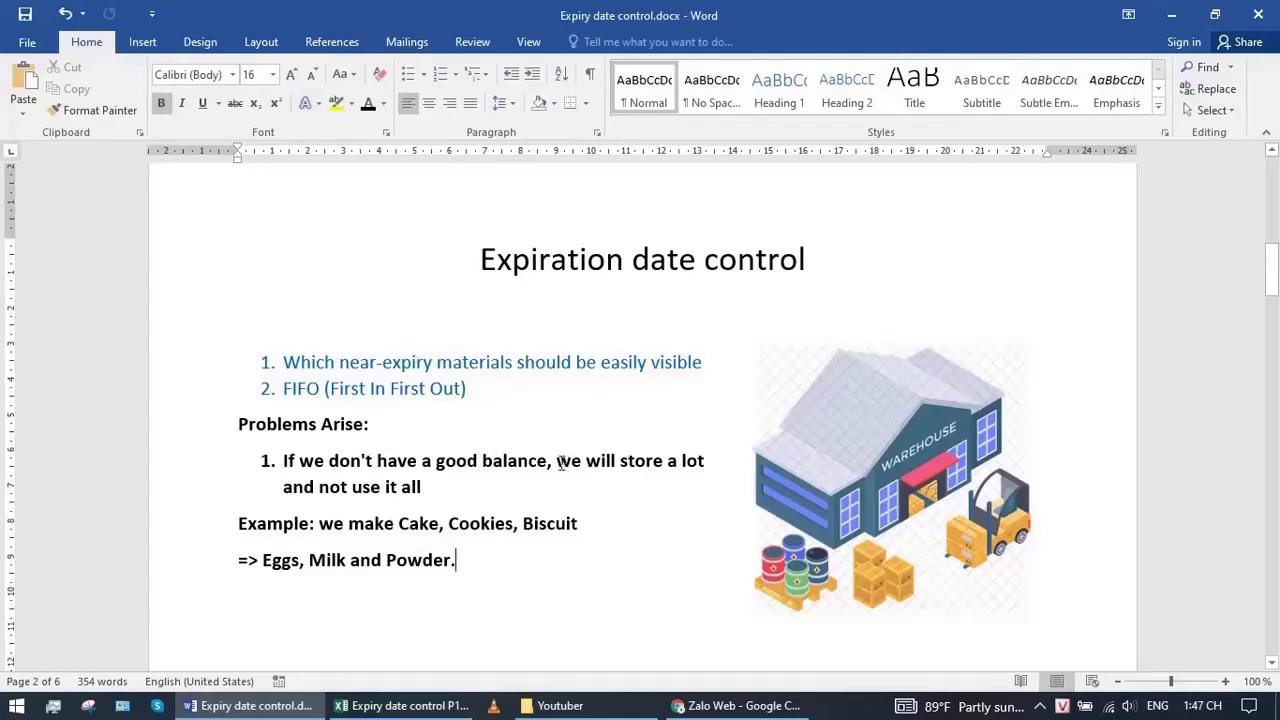
{"action": "left_click_drag", "start_coordinate": [562, 462], "coordinate": [700, 488]}
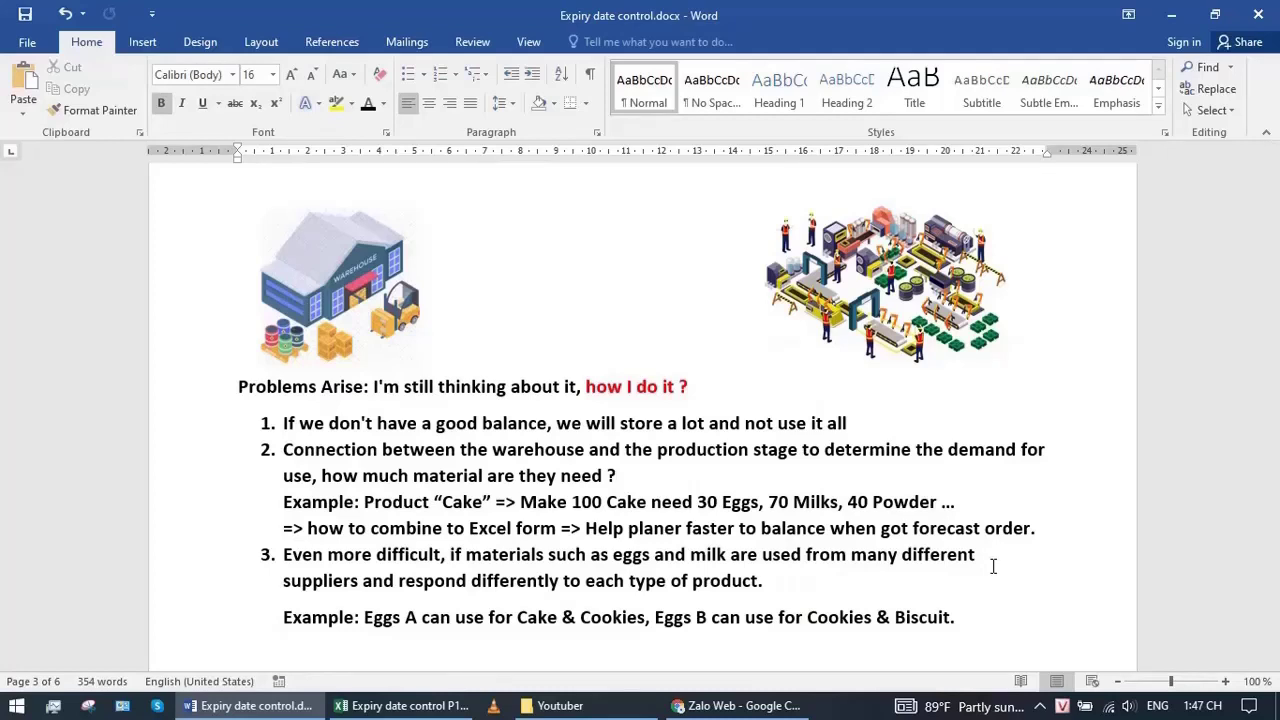
Highlight the Problems Arise heading text and problem 2 about connecting the warehouse with the production stage, including its Cake example
{"action": "left_click_drag", "start_coordinate": [374, 386], "coordinate": [566, 388]}
{"action": "key", "text": "End"}
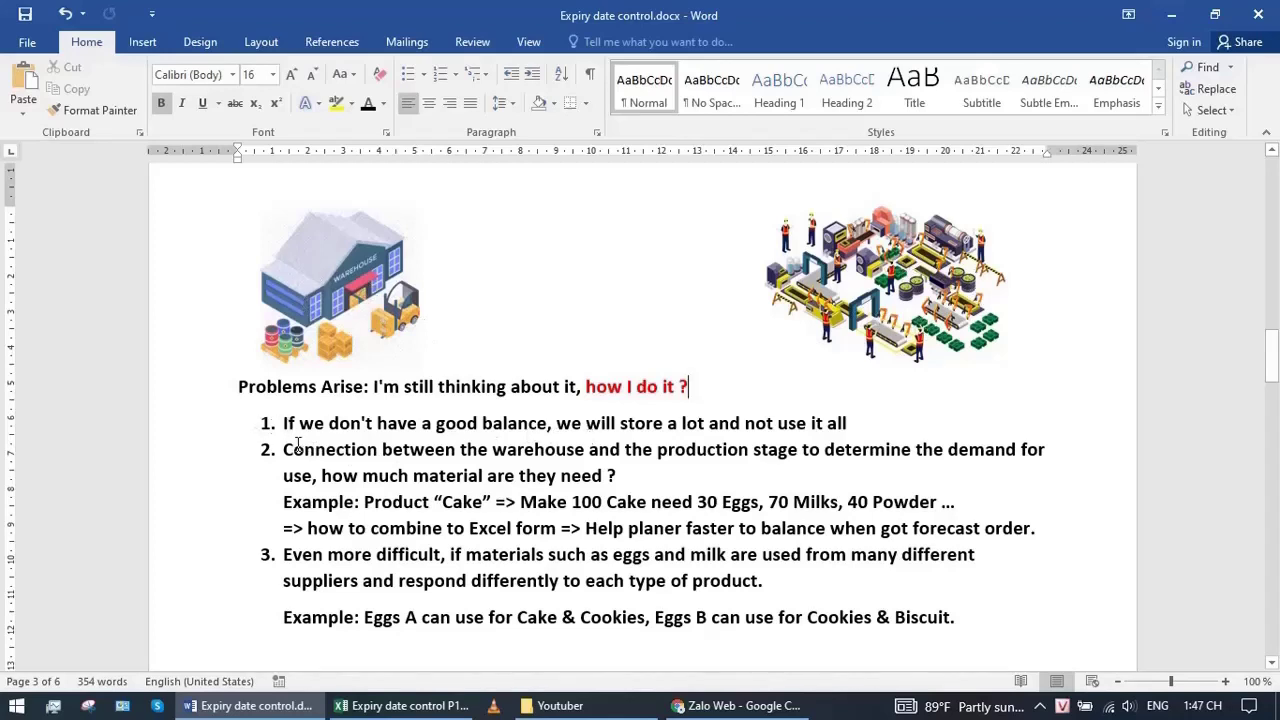
{"action": "left_click_drag", "start_coordinate": [297, 449], "coordinate": [616, 476]}
{"action": "left_click_drag", "start_coordinate": [283, 502], "coordinate": [935, 503]}
{"action": "left_click", "coordinate": [570, 502]}
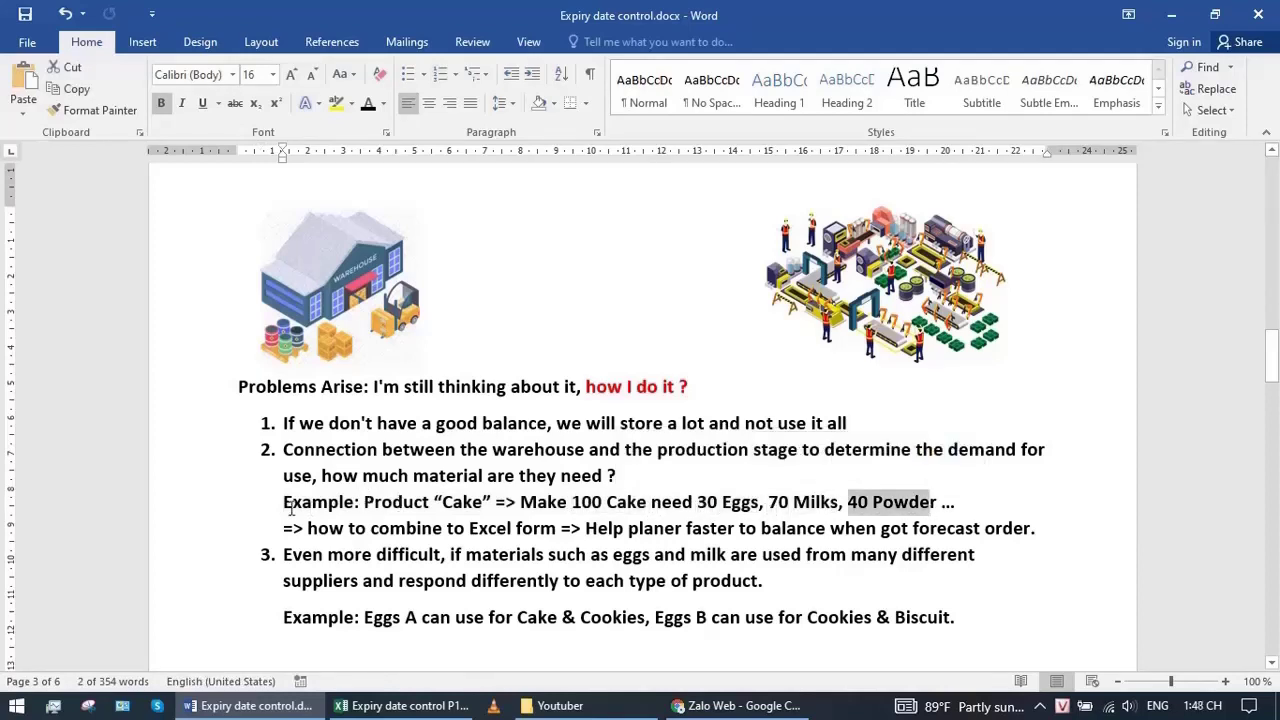
Highlight the Cake example with its 30 Eggs, 70 Milks and 40 Powder, and the line about combining it into an Excel form
{"action": "left_click_drag", "start_coordinate": [284, 502], "coordinate": [949, 506]}
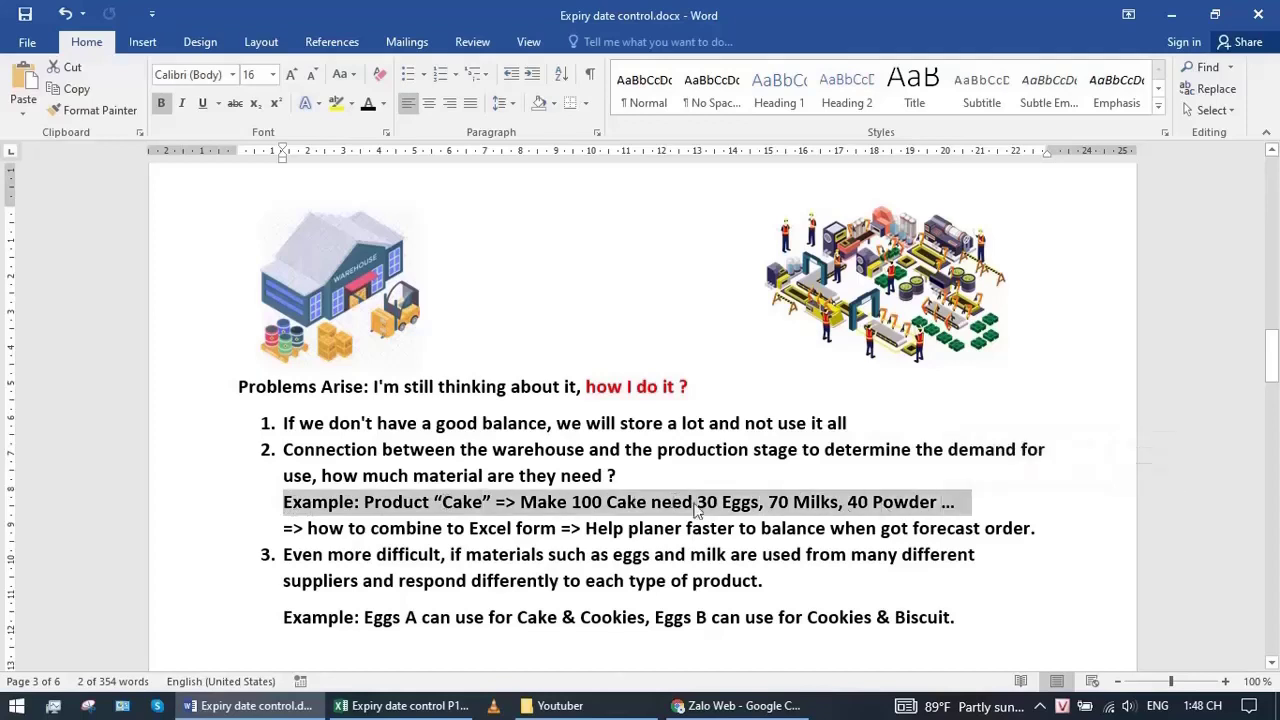
{"action": "left_click_drag", "start_coordinate": [699, 506], "coordinate": [924, 506]}
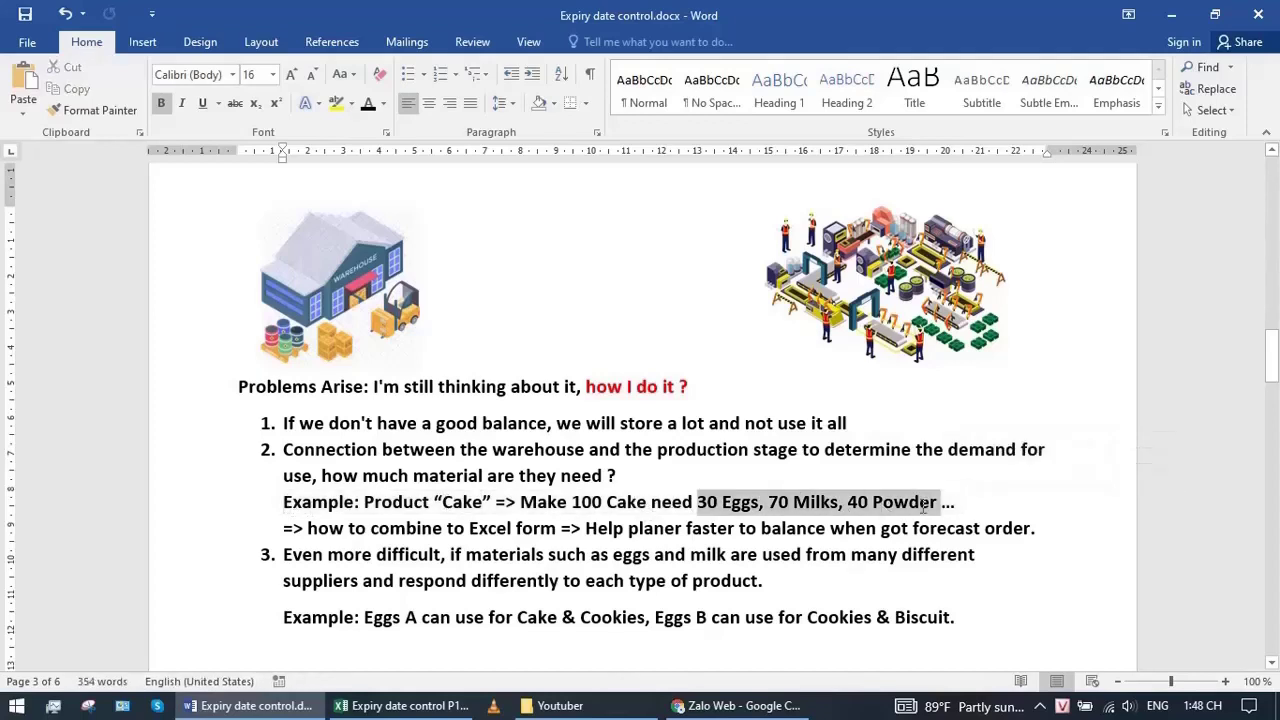
{"action": "left_click", "coordinate": [700, 506]}
{"action": "left_click_drag", "start_coordinate": [697, 504], "coordinate": [958, 505]}
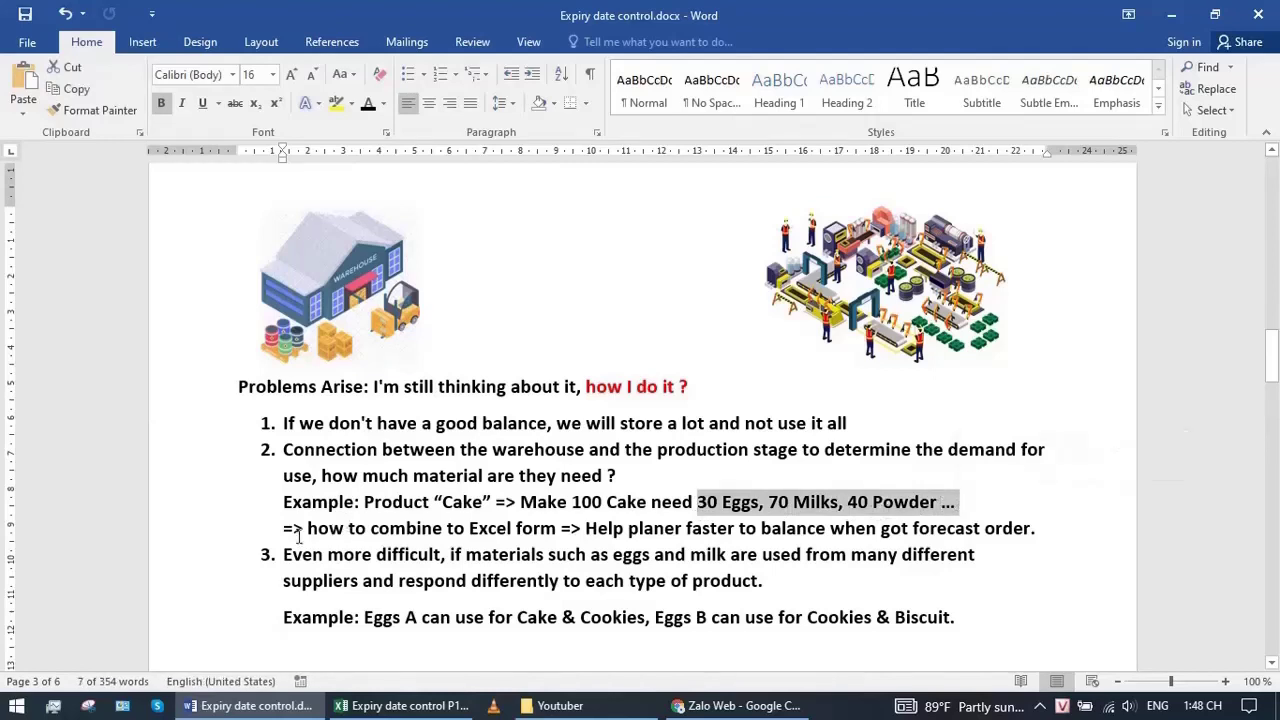
{"action": "left_click_drag", "start_coordinate": [307, 530], "coordinate": [1060, 530]}
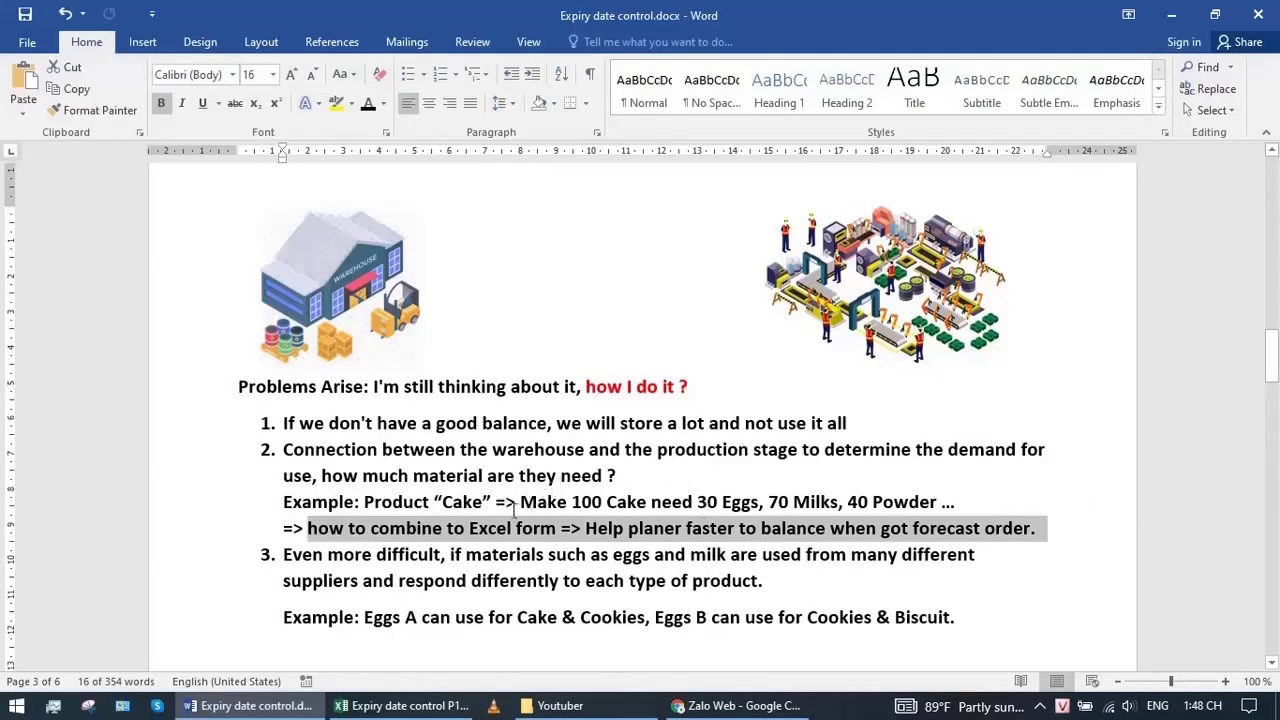
{"action": "left_click_drag", "start_coordinate": [521, 504], "coordinate": [1011, 503]}
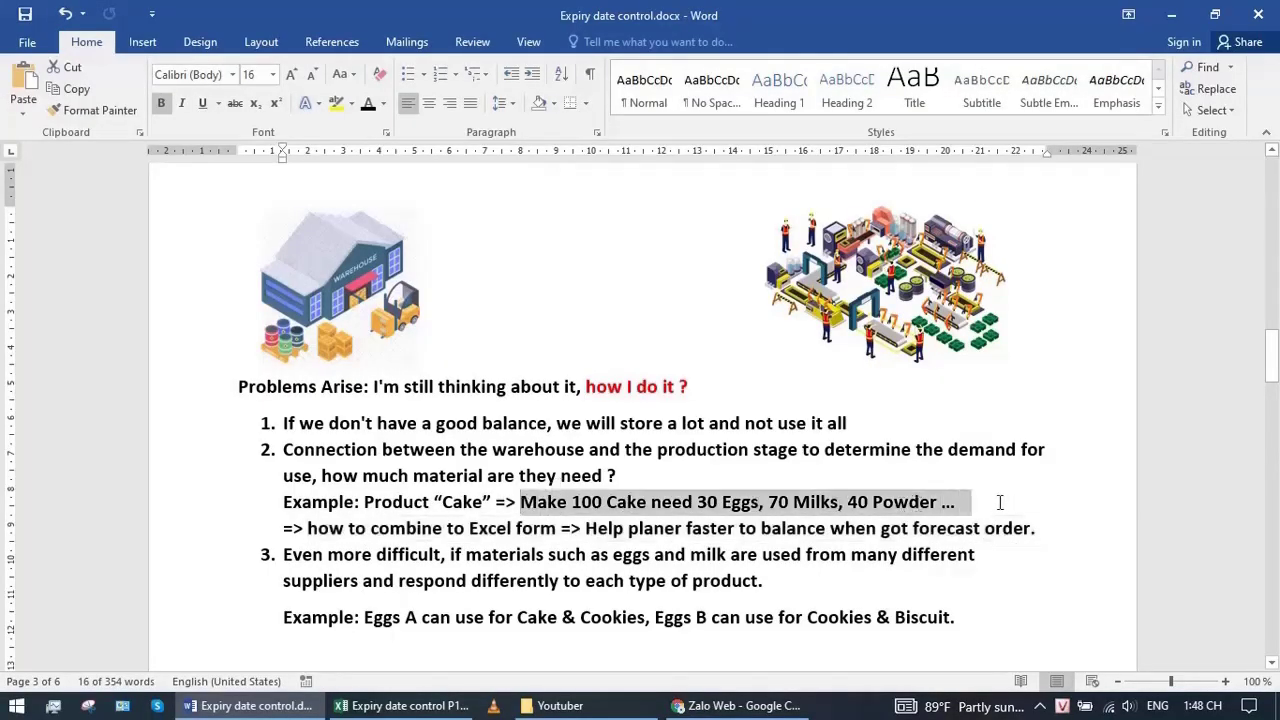
Switch to the Excel workbook and select the material names in B3:B11
{"action": "left_click", "coordinate": [400, 705]}
{"action": "left_click", "coordinate": [590, 327]}
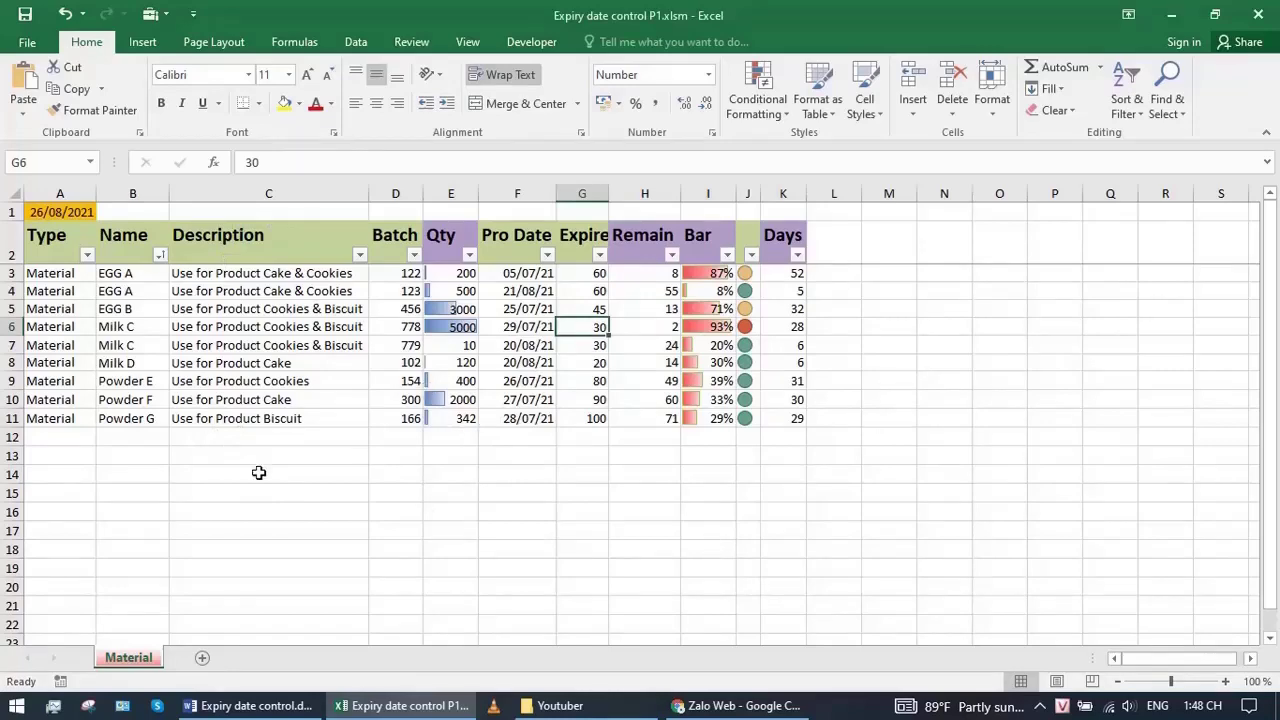
{"action": "left_click_drag", "start_coordinate": [115, 276], "coordinate": [124, 410]}
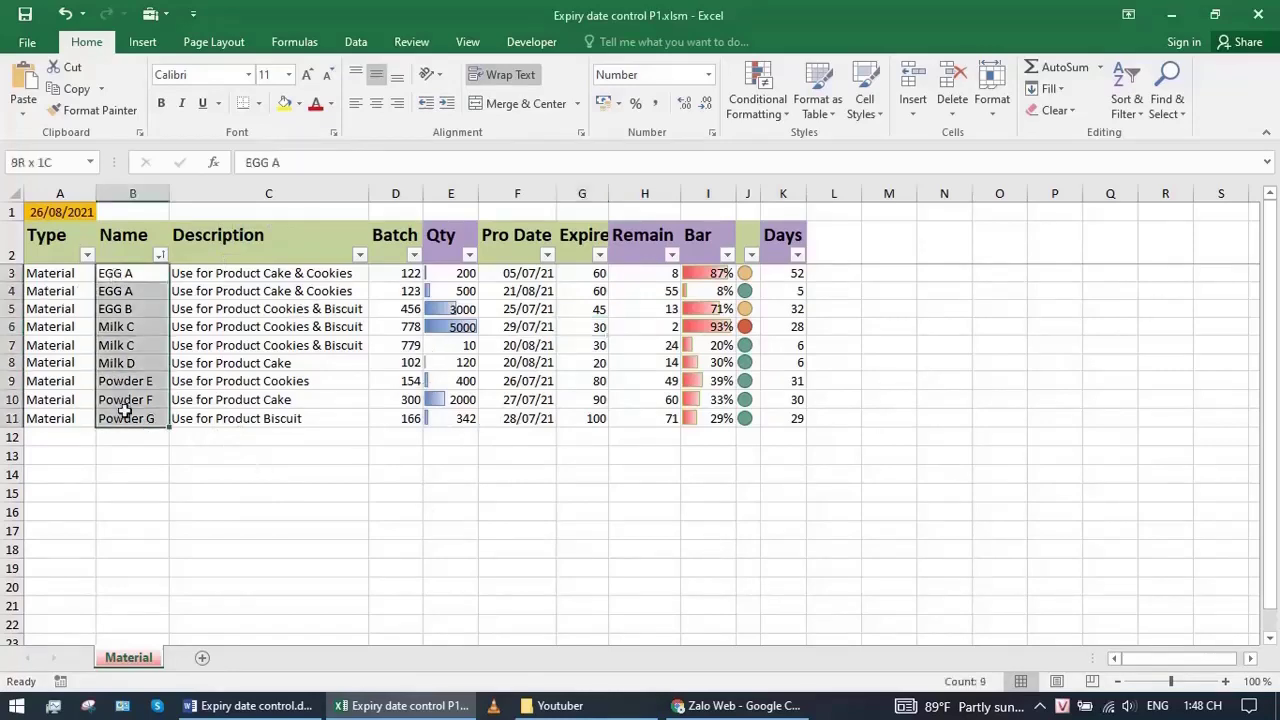
Switch back to the Word document and highlight all of problem 2 and problem 3, including the phrase on responding differently to each product type
{"action": "left_click", "coordinate": [247, 705]}
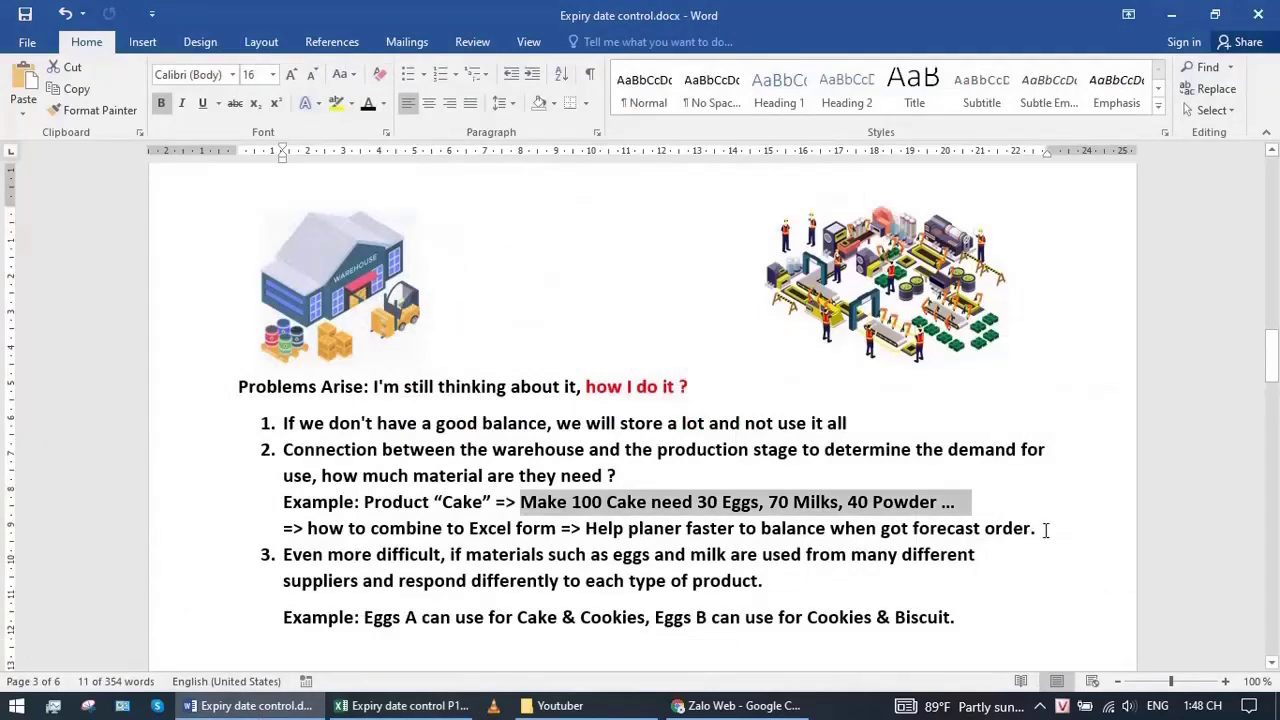
{"action": "left_click_drag", "start_coordinate": [1046, 530], "coordinate": [302, 457]}
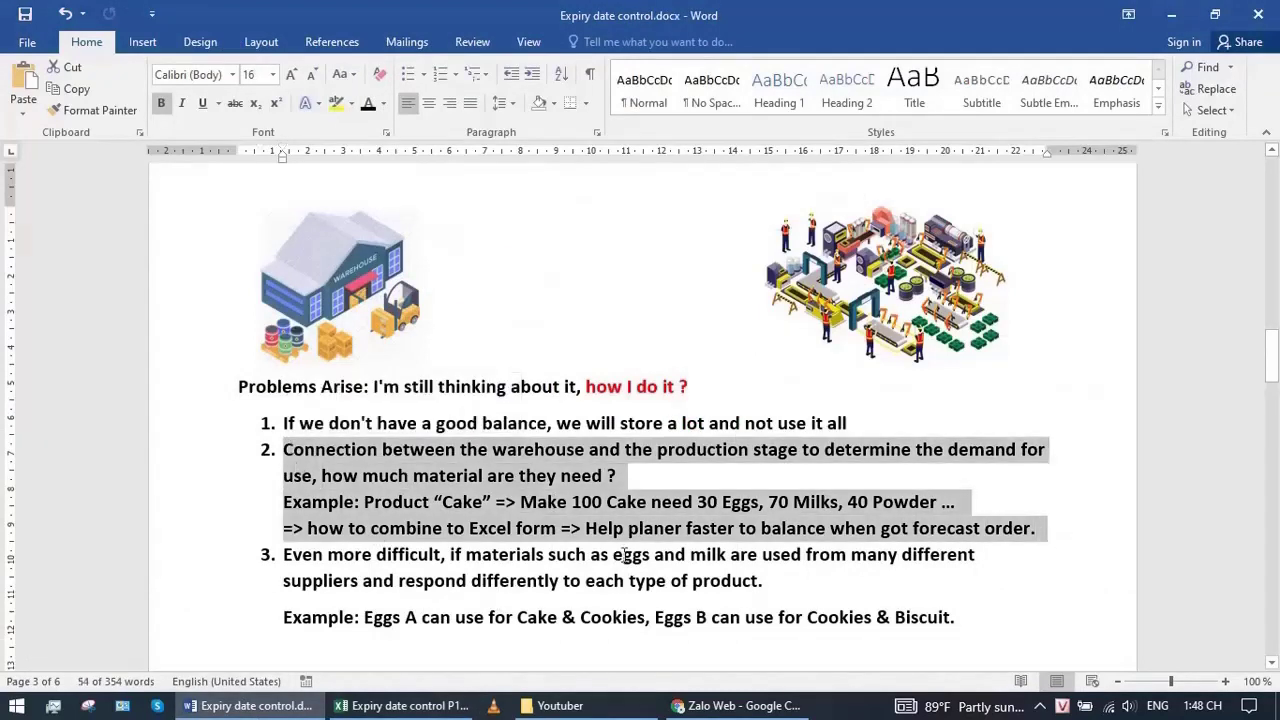
{"action": "left_click", "coordinate": [765, 581]}
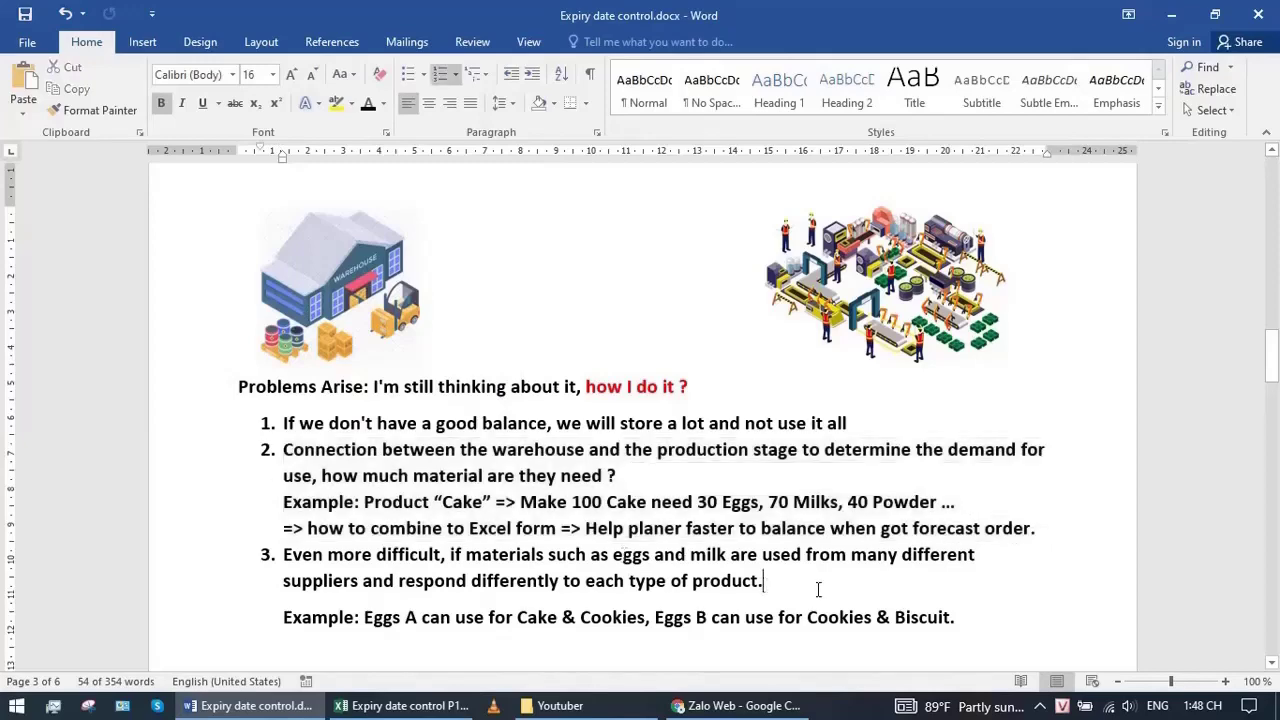
{"action": "left_click_drag", "start_coordinate": [977, 619], "coordinate": [282, 556]}
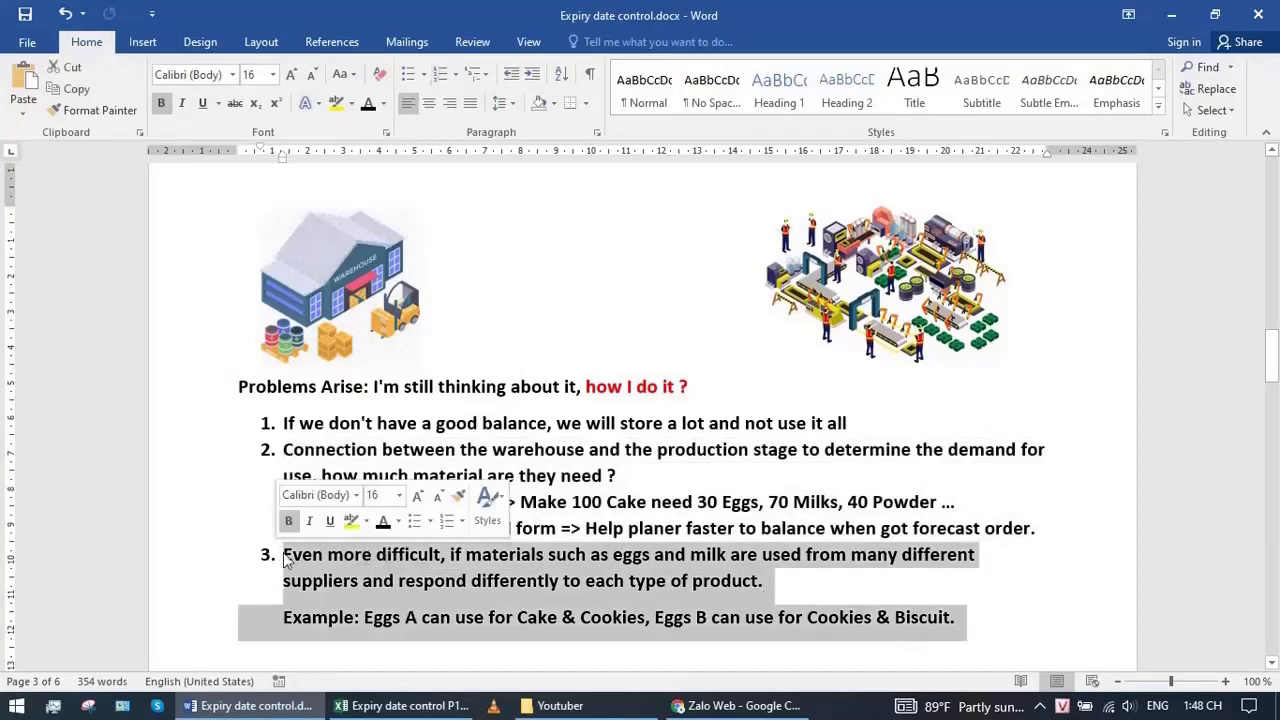
{"action": "left_click_drag", "start_coordinate": [442, 556], "coordinate": [650, 564]}
{"action": "left_click", "coordinate": [706, 556]}
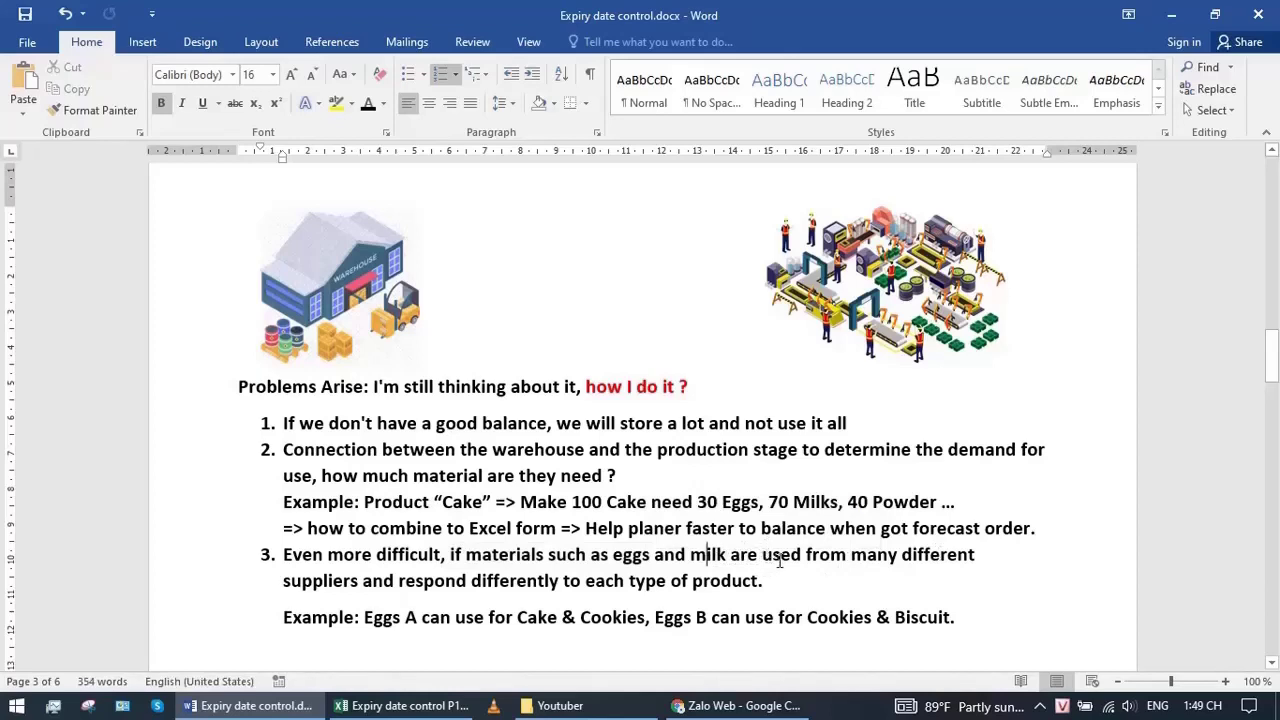
{"action": "left_click_drag", "start_coordinate": [762, 581], "coordinate": [398, 584]}
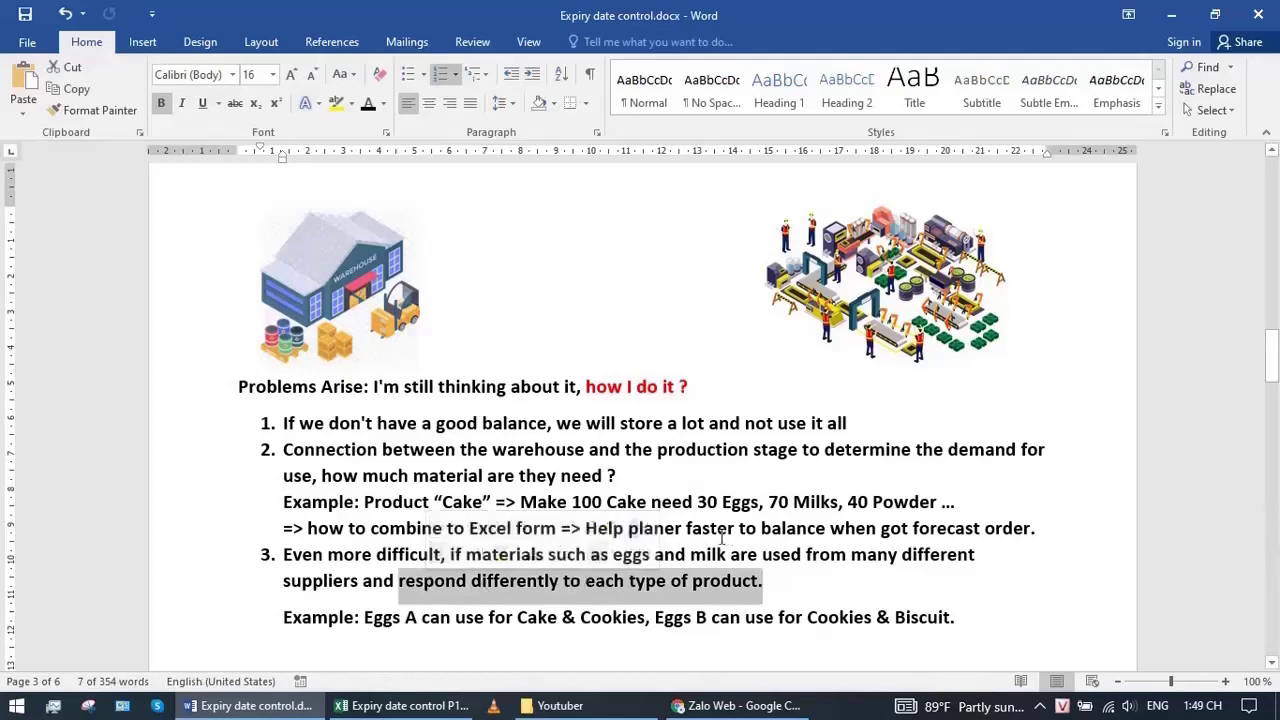
Highlight the problem 3 statement about materials from many different suppliers, and single out its words eggs and milk
{"action": "scroll", "coordinate": [972, 569], "scroll_direction": "down", "scroll_amount": 1}
{"action": "left_click", "coordinate": [972, 569]}
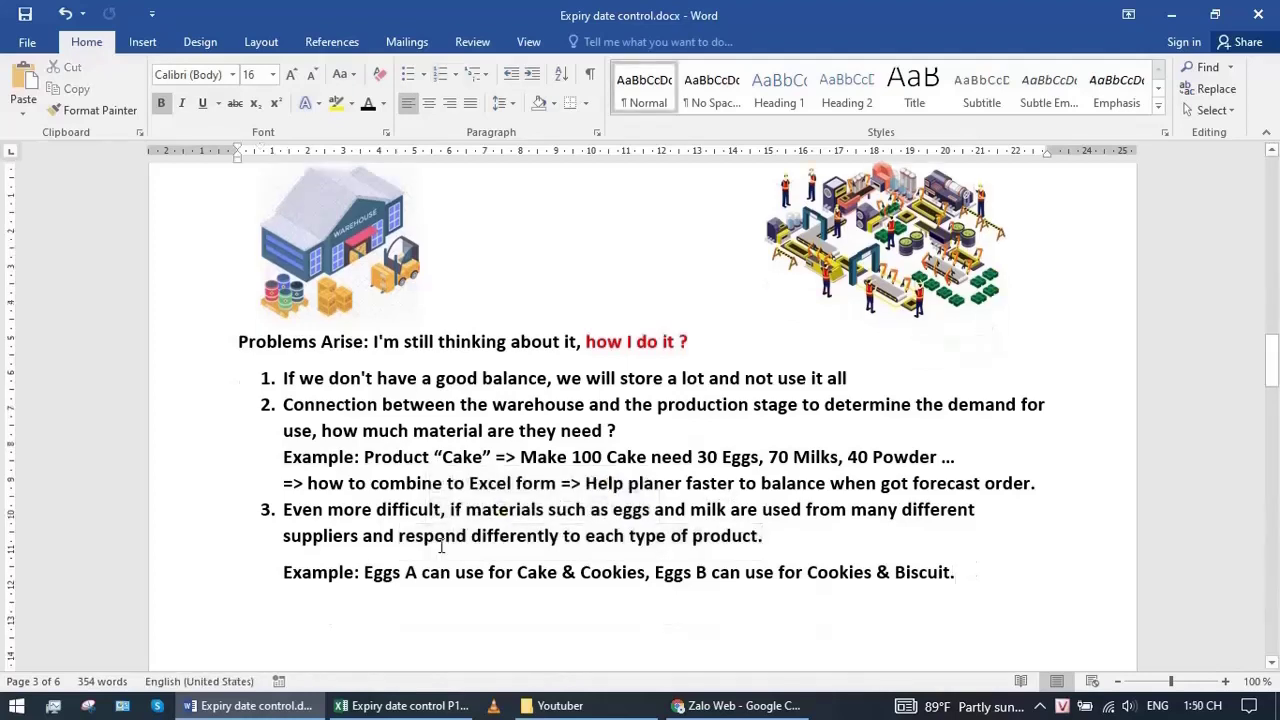
{"action": "left_click_drag", "start_coordinate": [285, 511], "coordinate": [786, 533]}
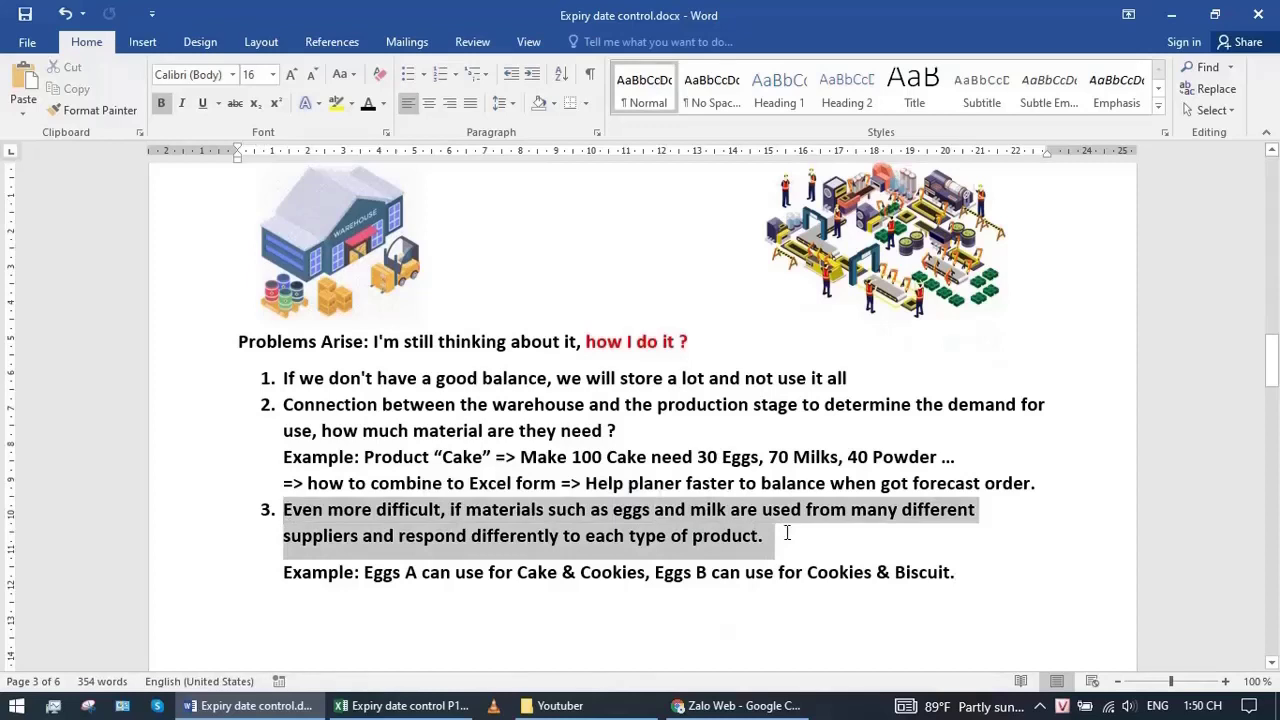
{"action": "left_click", "coordinate": [786, 540]}
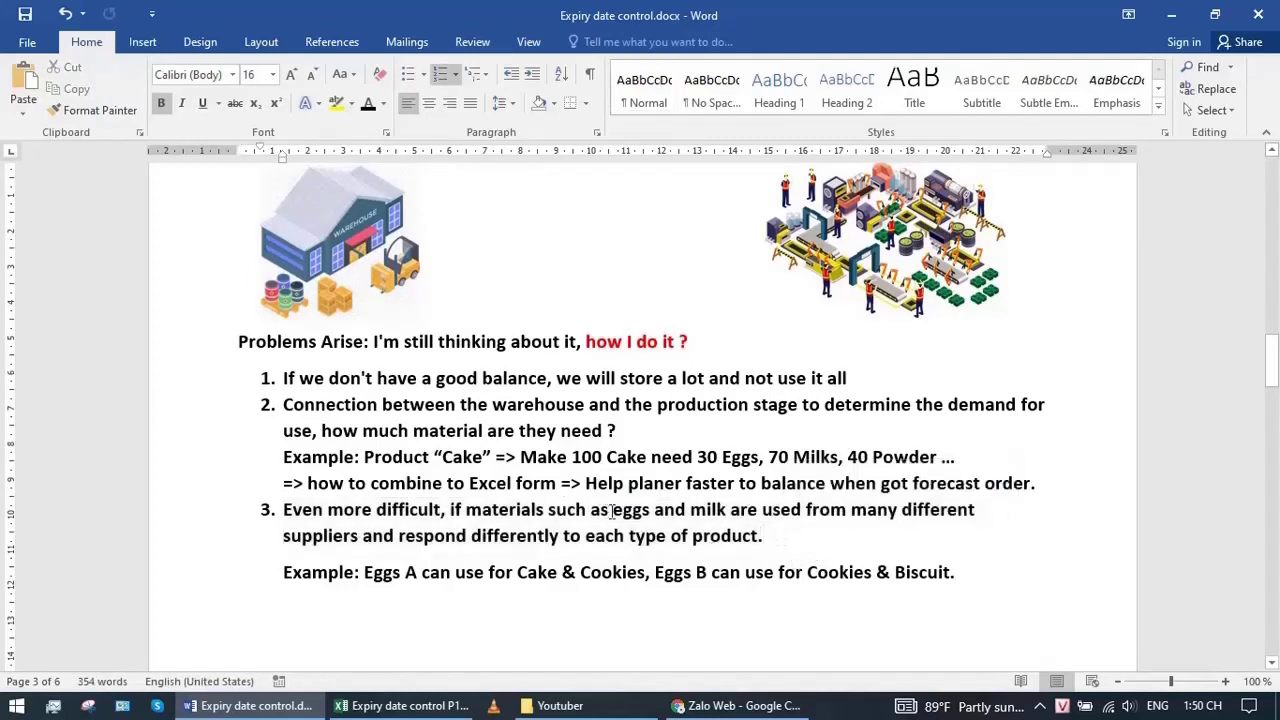
{"action": "left_click_drag", "start_coordinate": [612, 510], "coordinate": [650, 514]}
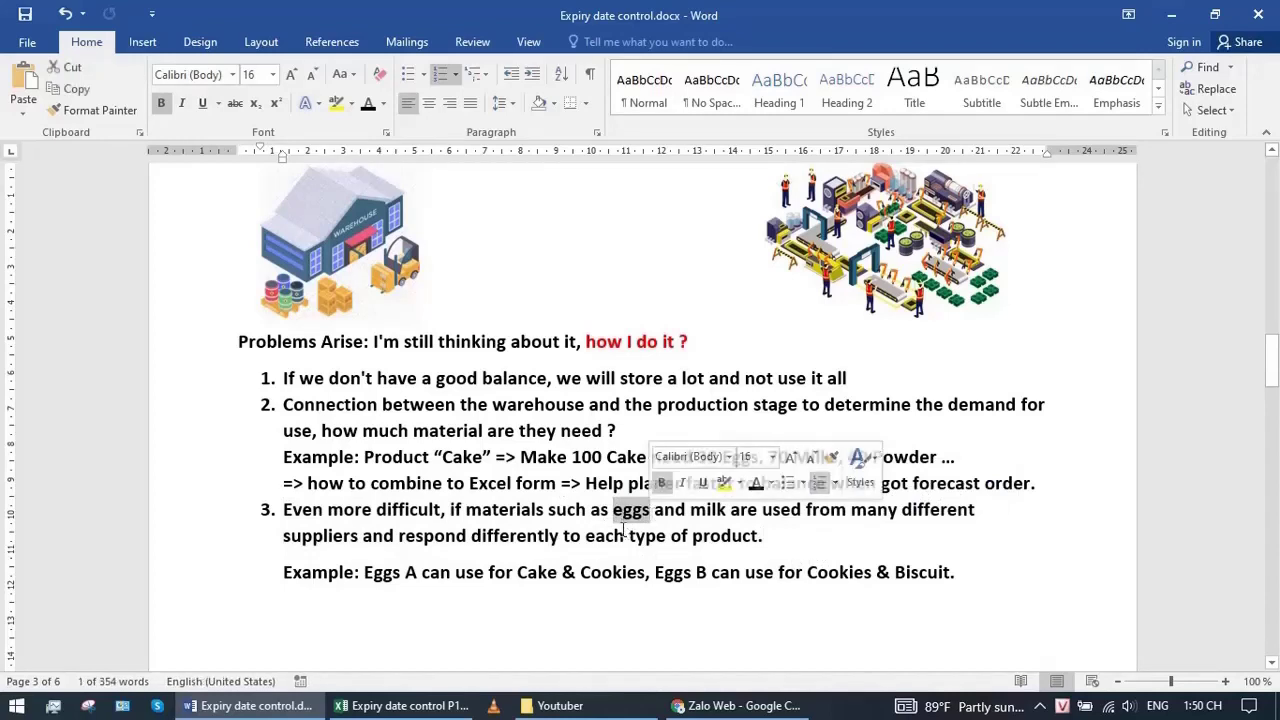
{"action": "double_click", "coordinate": [700, 511]}
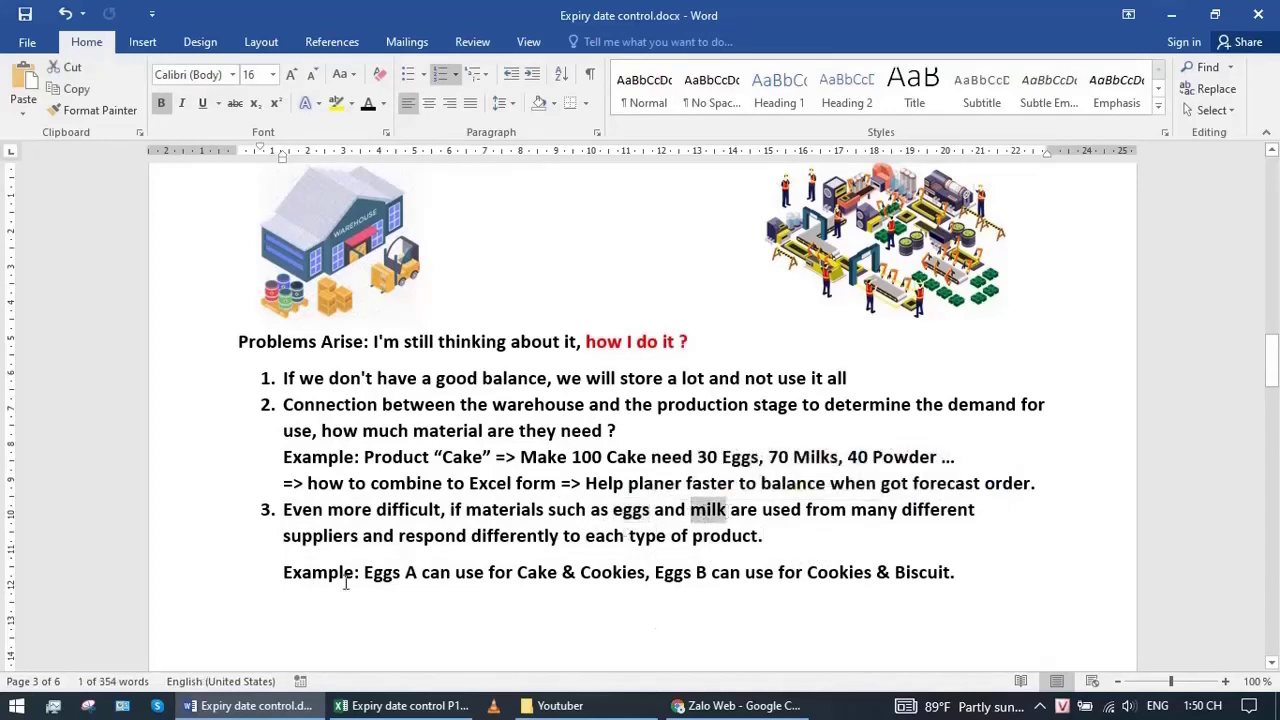
Highlight Eggs A, Cookies and Biscuit one after another in the example line below problem 3
{"action": "left_click_drag", "start_coordinate": [364, 574], "coordinate": [417, 576]}
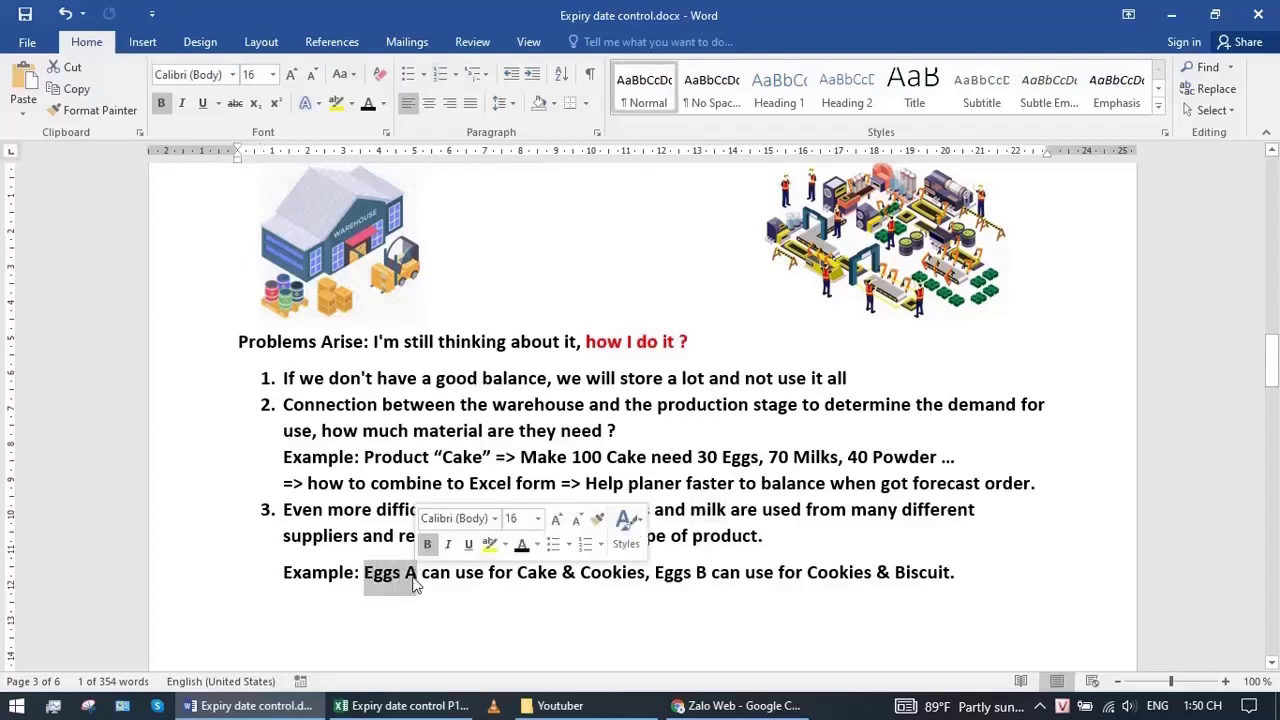
{"action": "left_click", "coordinate": [410, 575]}
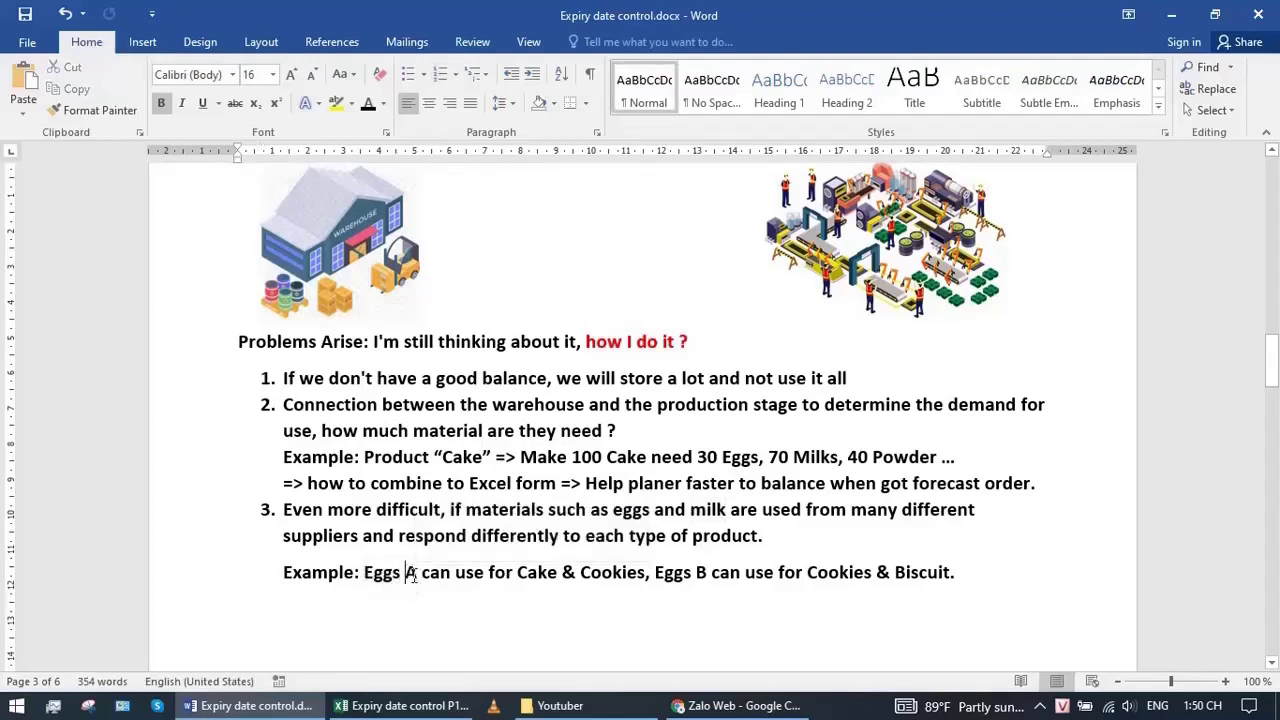
{"action": "double_click", "coordinate": [612, 574]}
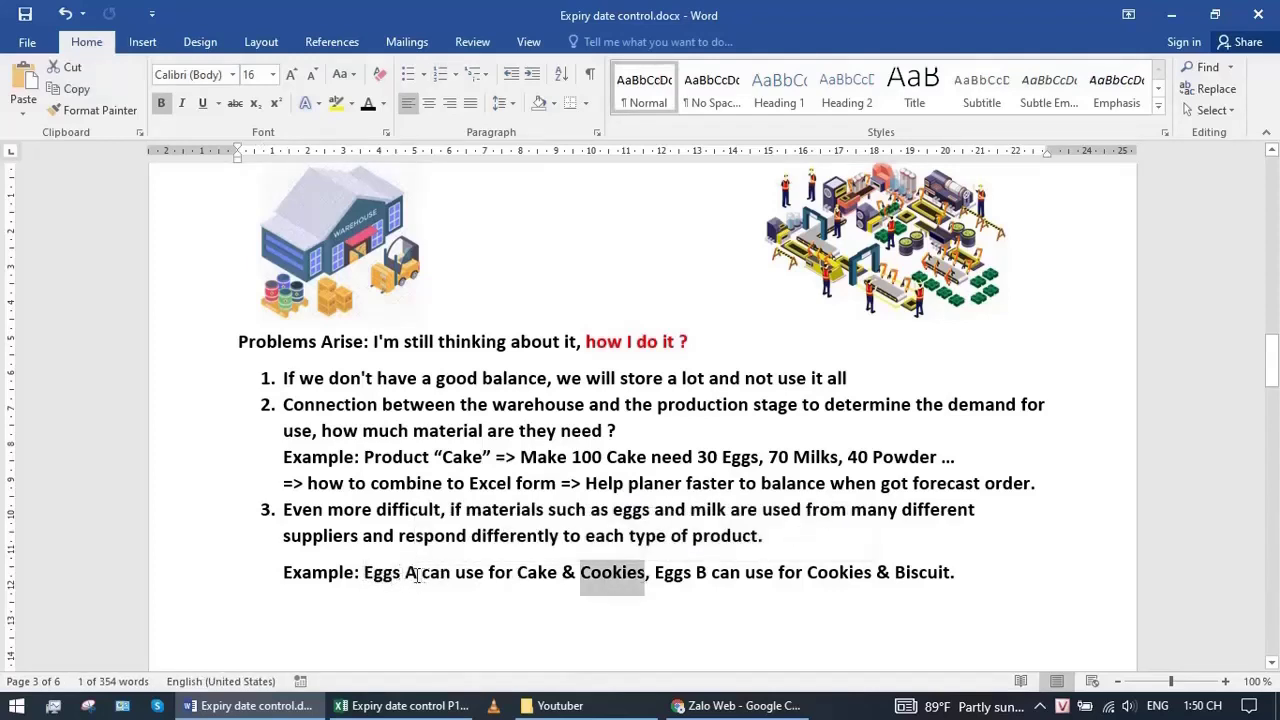
{"action": "left_click_drag", "start_coordinate": [423, 576], "coordinate": [378, 576]}
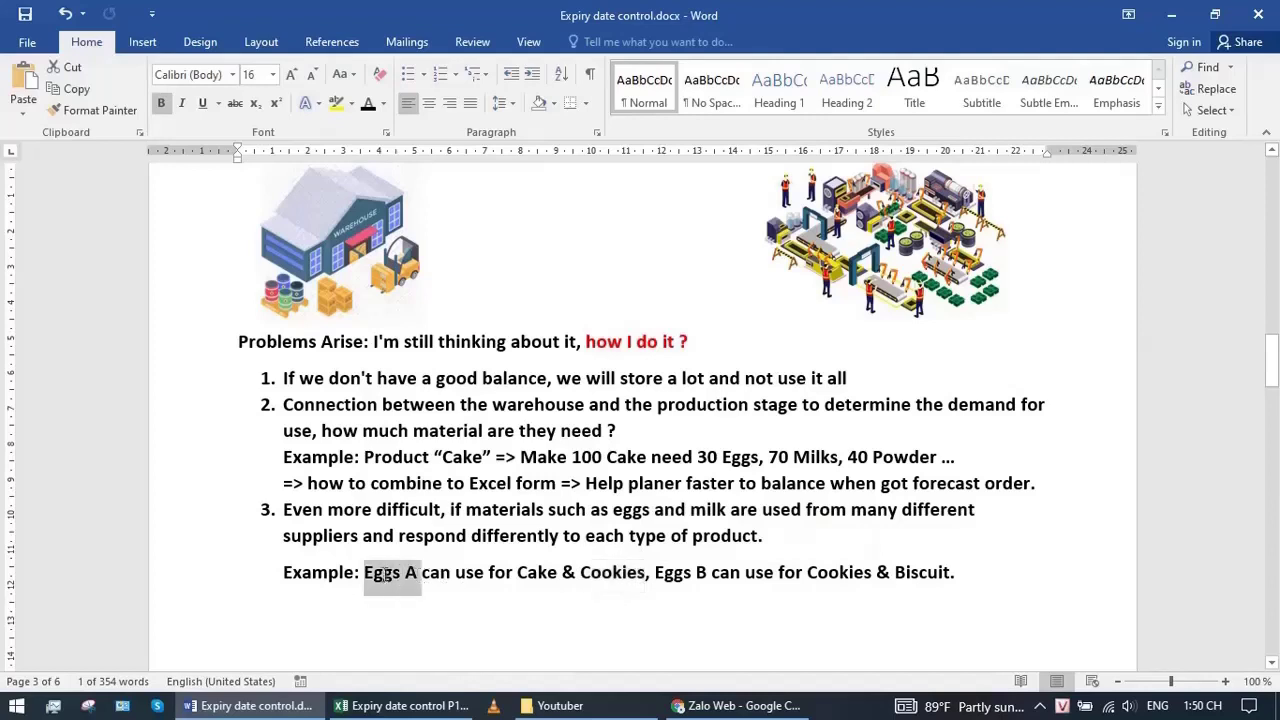
{"action": "double_click", "coordinate": [922, 572]}
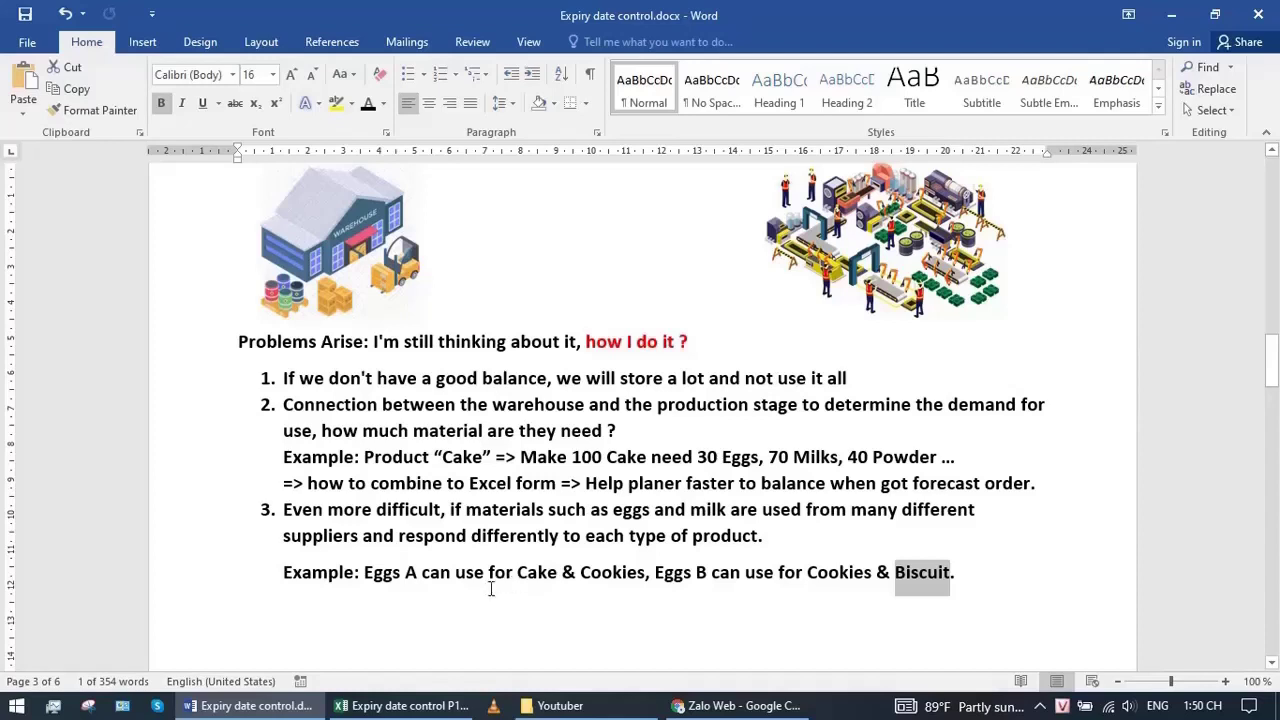
{"action": "left_click", "coordinate": [958, 576], "text": "shift"}
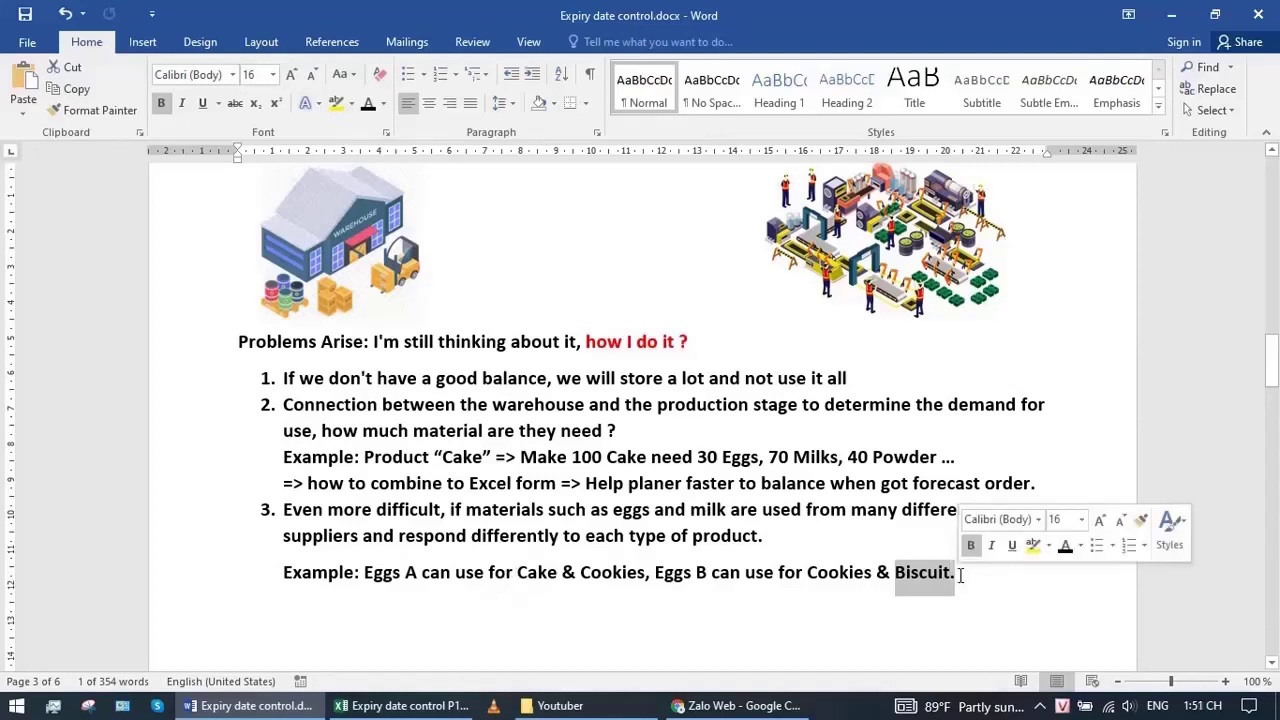
{"action": "left_click", "coordinate": [964, 576]}
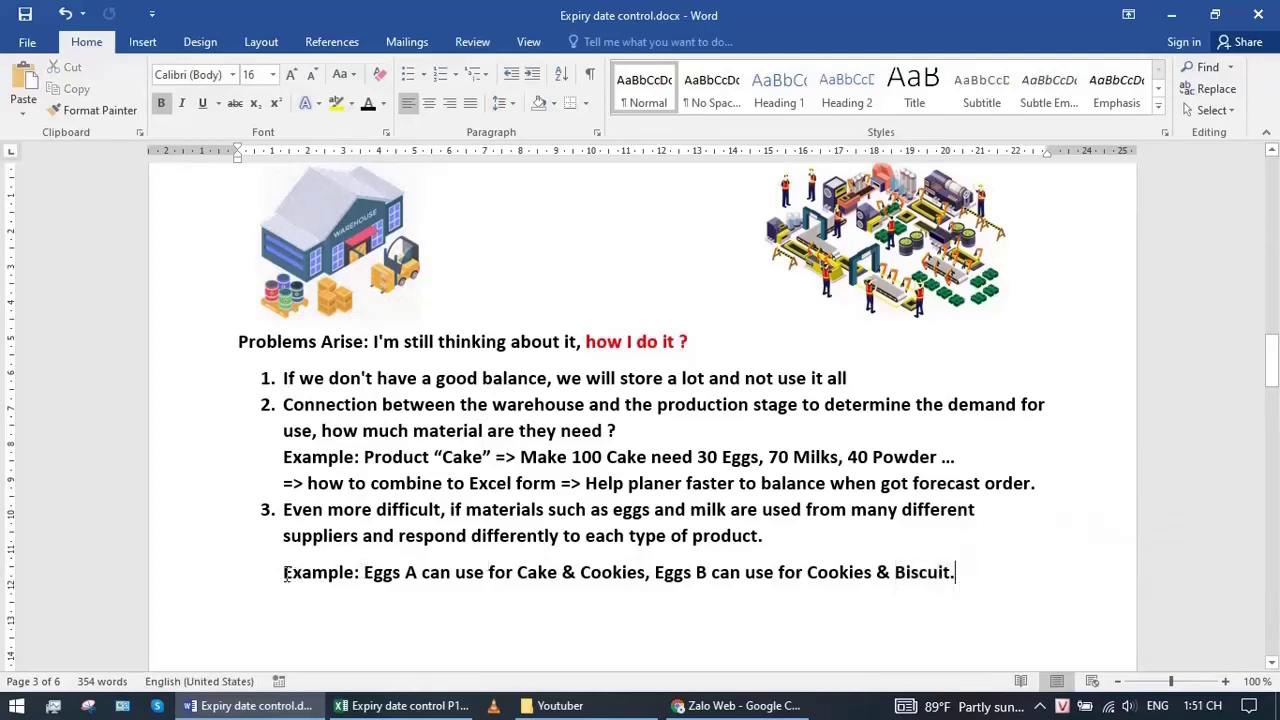
Compare the products listed for Eggs A and Eggs B by highlighting them in the example line, and highlight the problem 3 statement from eggs onward
{"action": "left_click_drag", "start_coordinate": [286, 574], "coordinate": [1051, 606]}
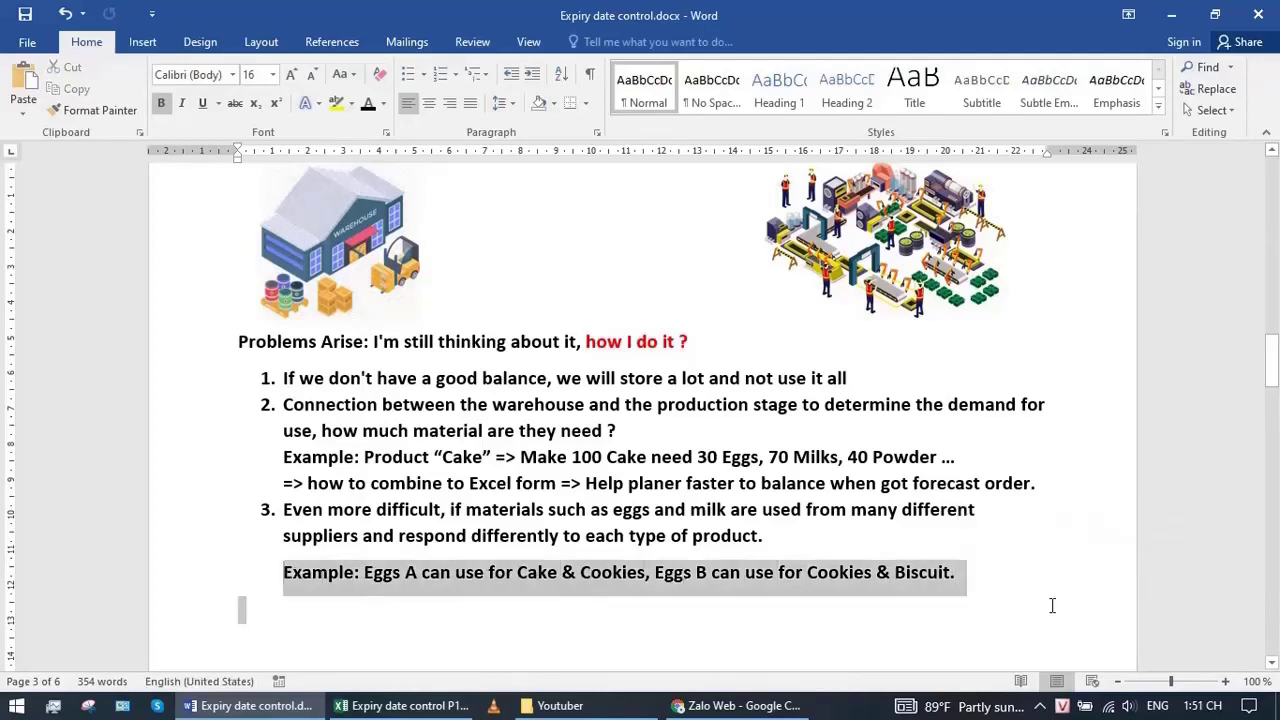
{"action": "left_click", "coordinate": [405, 582]}
{"action": "double_click", "coordinate": [368, 572]}
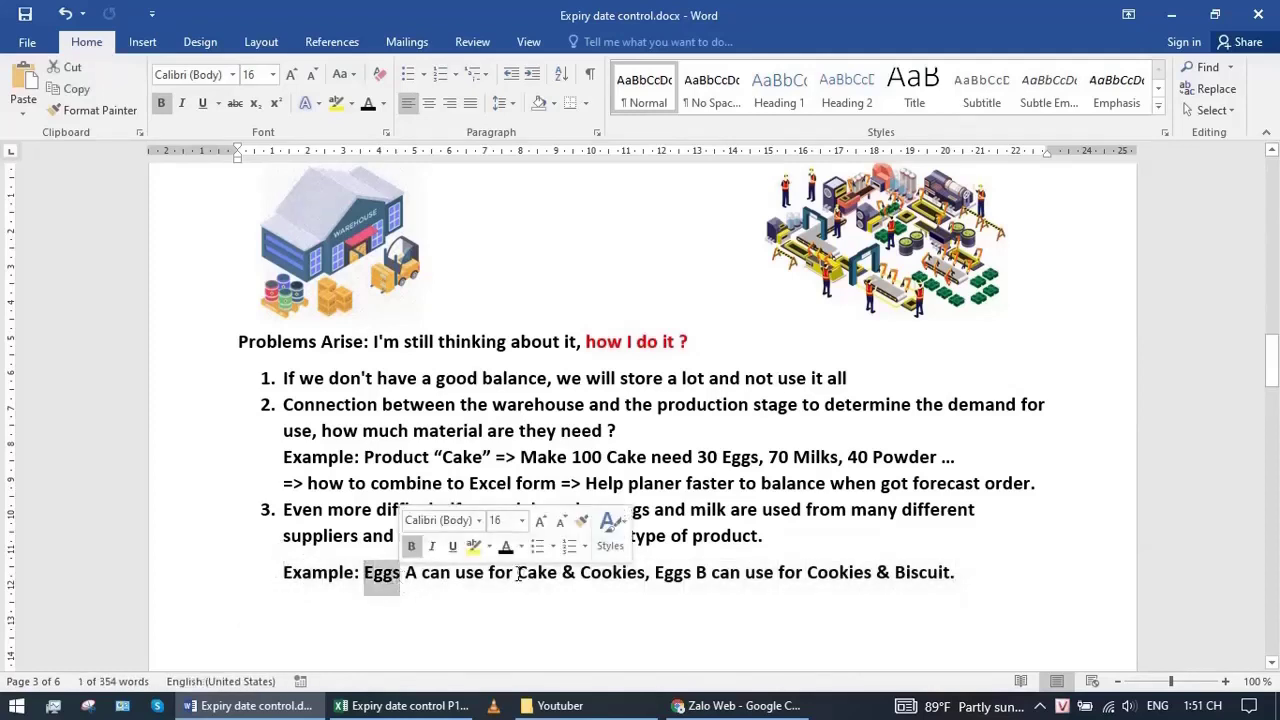
{"action": "left_click_drag", "start_coordinate": [517, 574], "coordinate": [646, 578]}
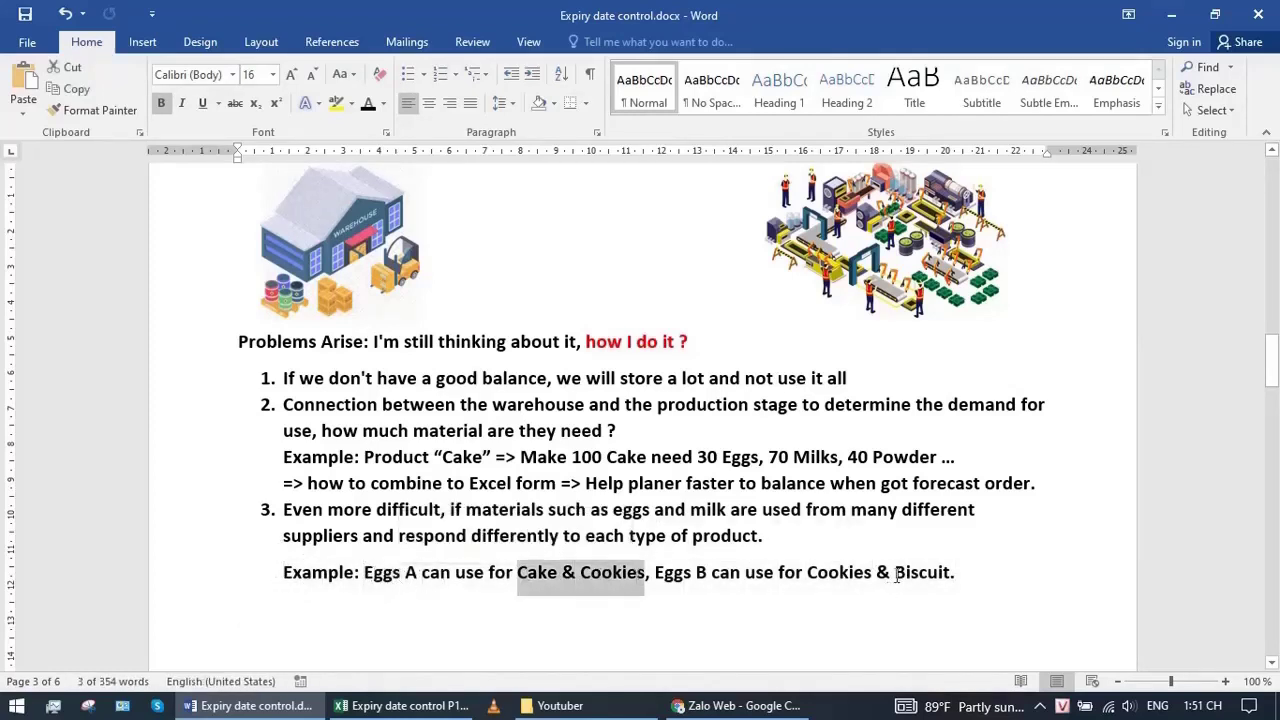
{"action": "left_click_drag", "start_coordinate": [896, 575], "coordinate": [992, 579]}
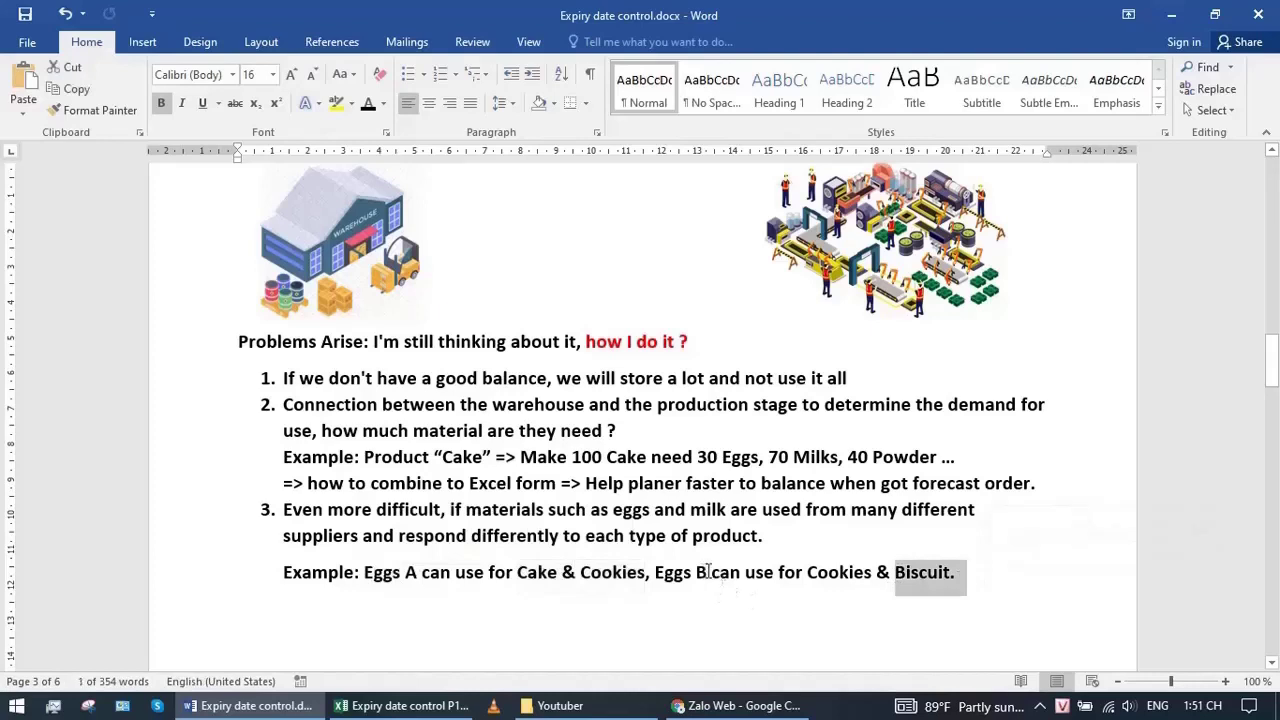
{"action": "left_click_drag", "start_coordinate": [706, 575], "coordinate": [668, 578]}
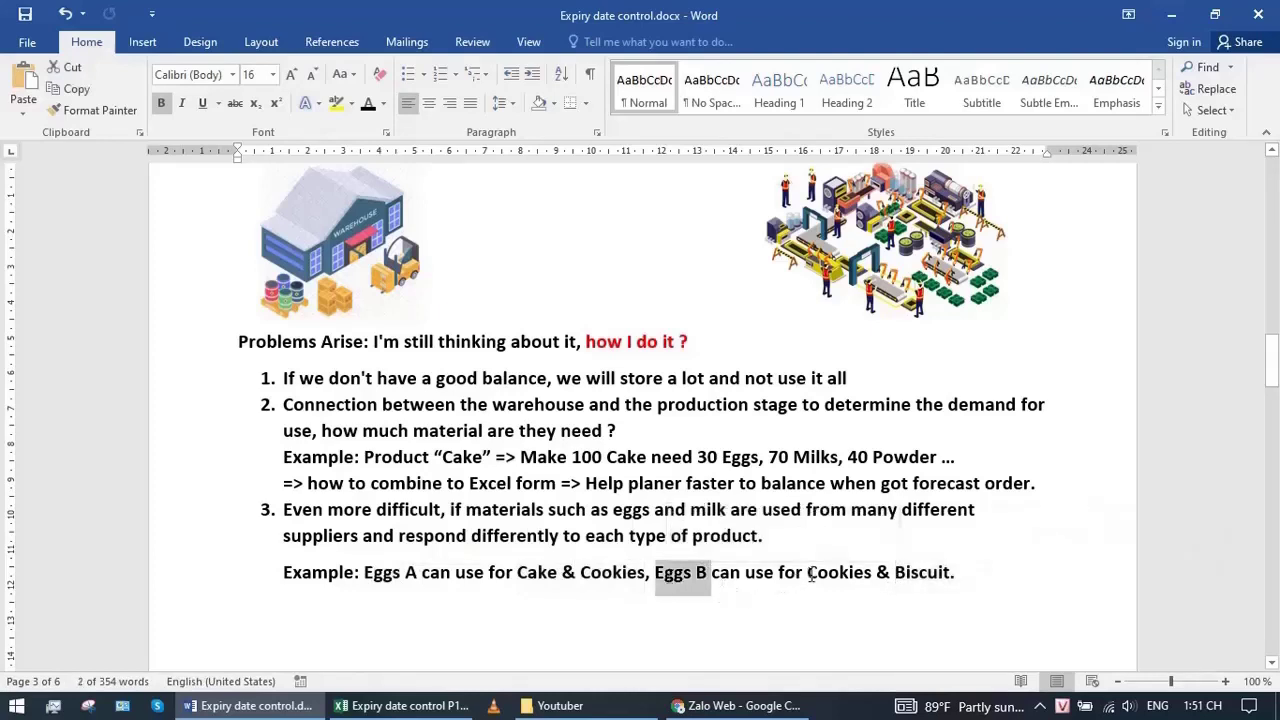
{"action": "left_click_drag", "start_coordinate": [808, 576], "coordinate": [938, 575]}
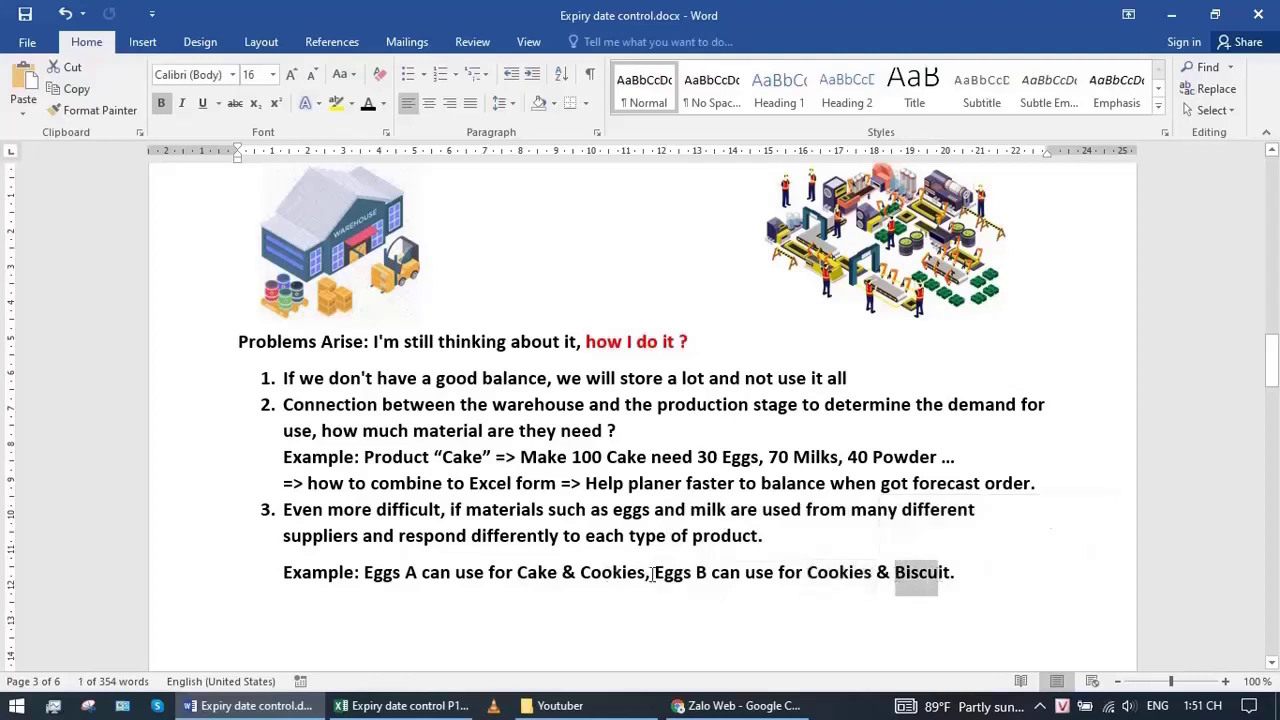
{"action": "left_click_drag", "start_coordinate": [646, 574], "coordinate": [584, 574]}
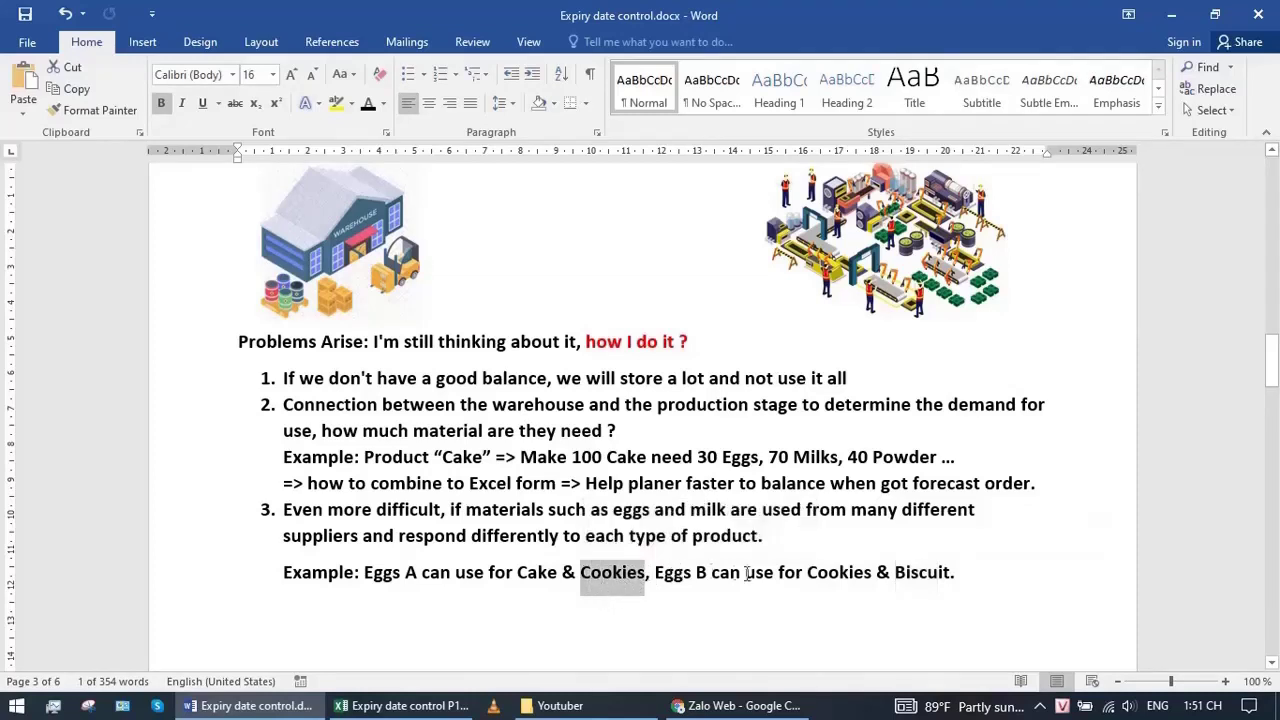
{"action": "left_click_drag", "start_coordinate": [766, 536], "coordinate": [632, 507]}
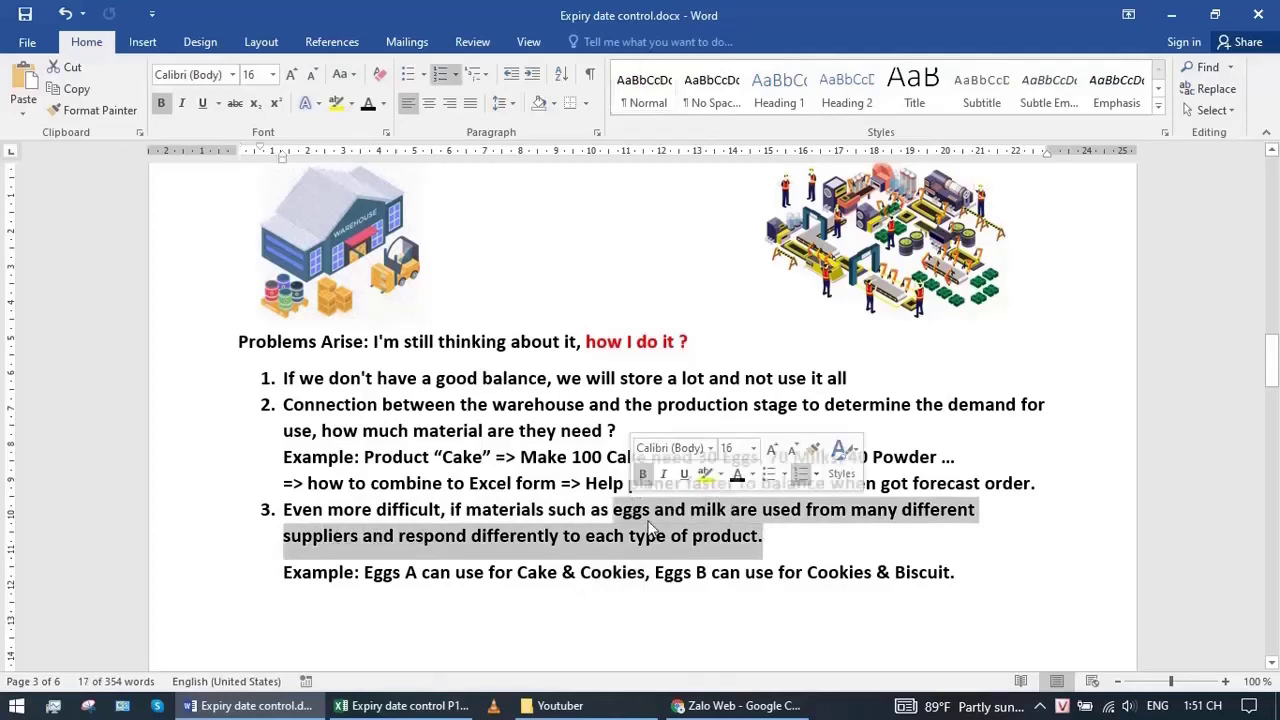
Highlight all three problems with their examples, and switch to the Excel workbook to highlight the material records in A3:K11
{"action": "left_click", "coordinate": [776, 538]}
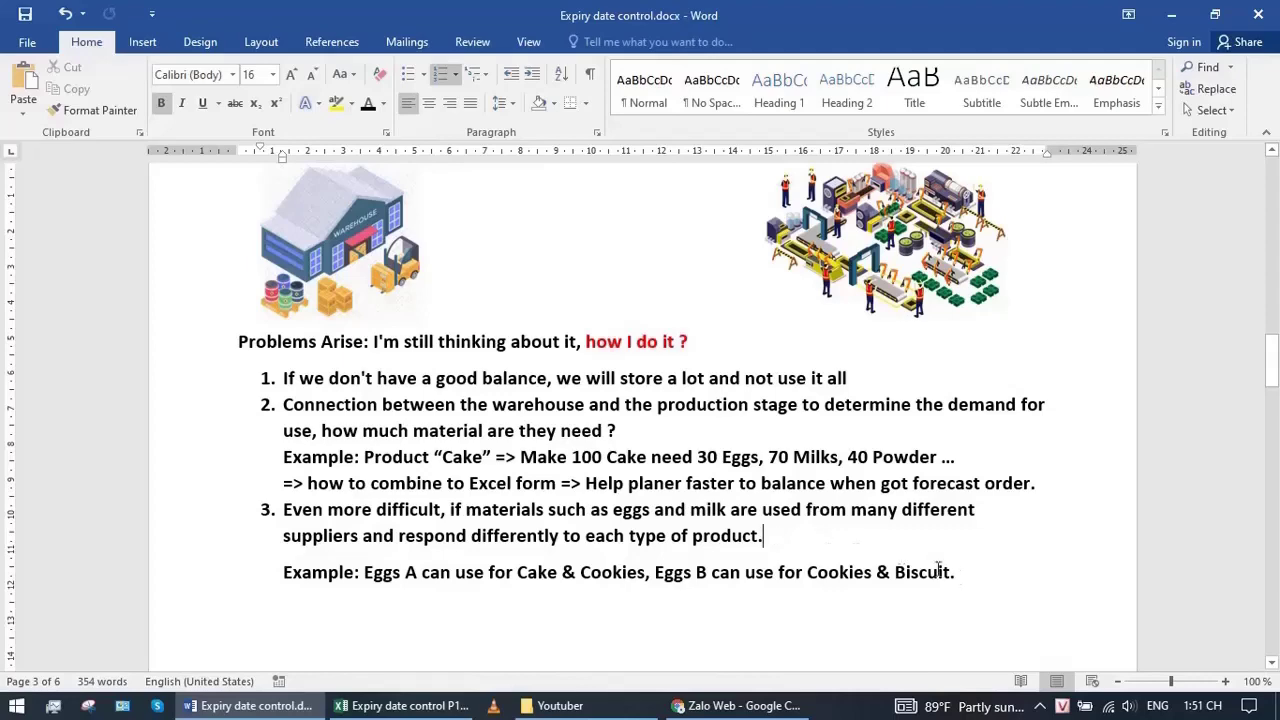
{"action": "left_click_drag", "start_coordinate": [966, 575], "coordinate": [249, 380]}
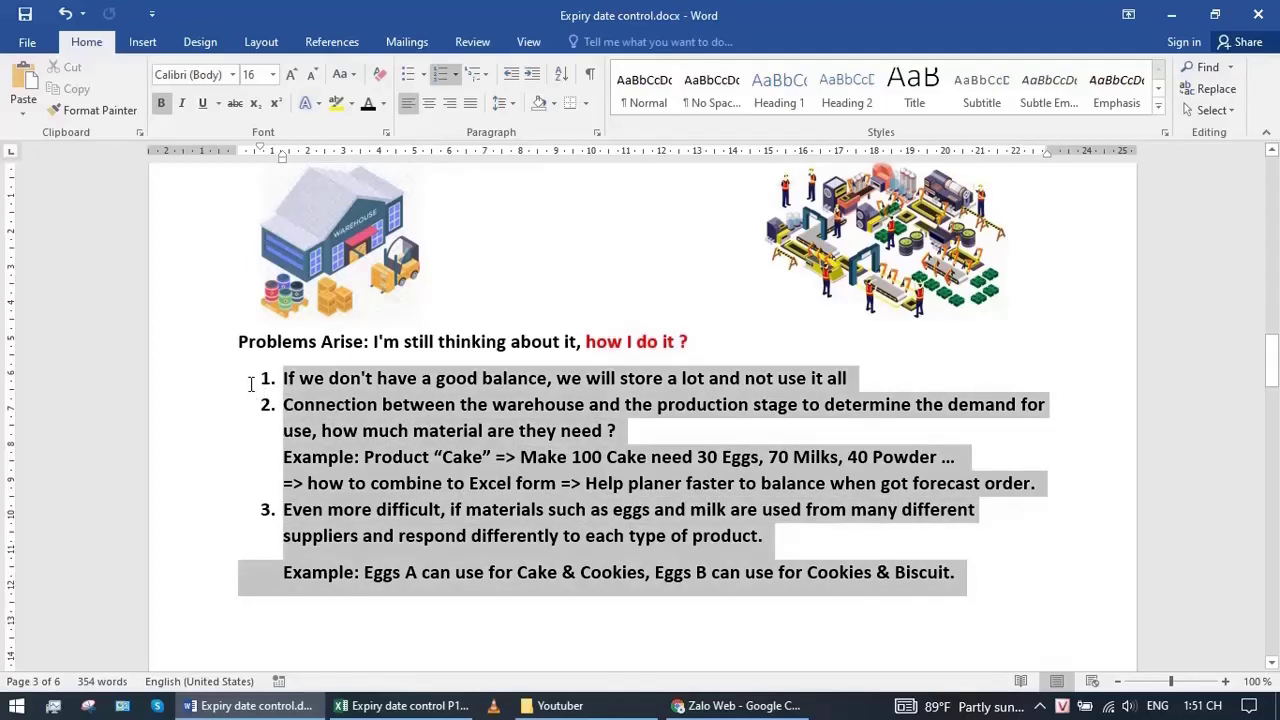
{"action": "left_click", "coordinate": [355, 712]}
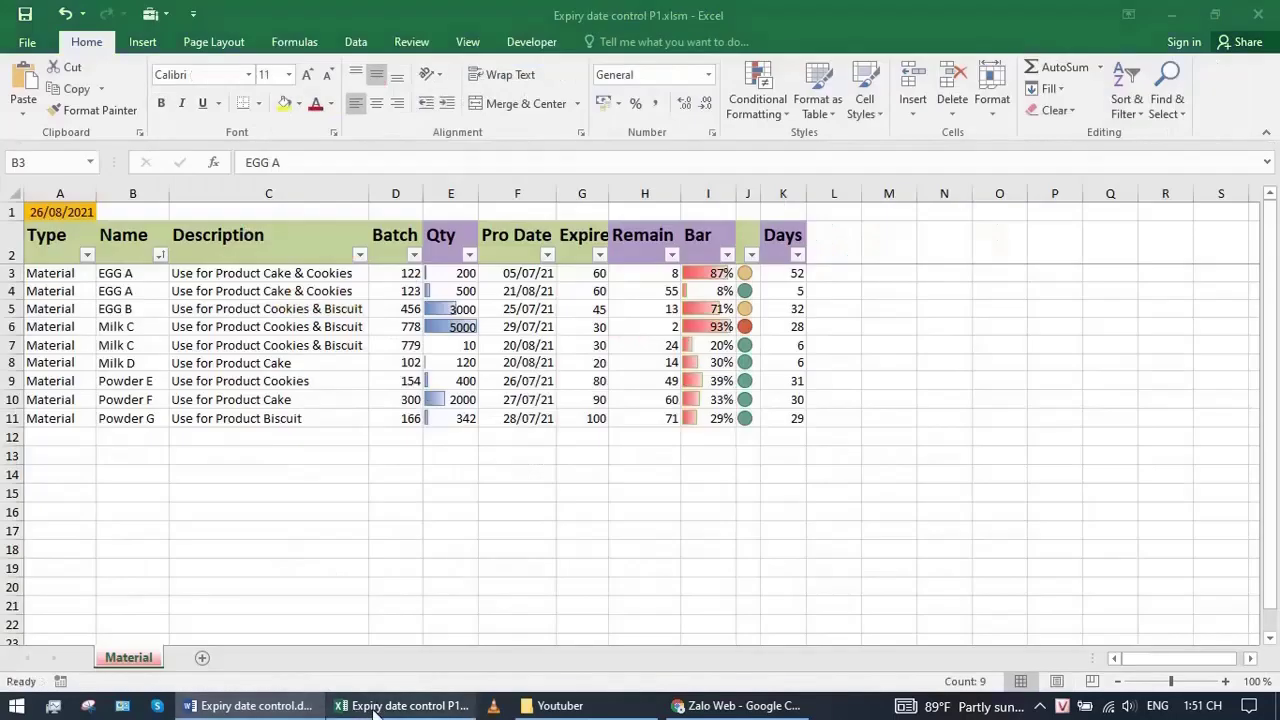
{"action": "left_click_drag", "start_coordinate": [61, 273], "coordinate": [778, 426]}
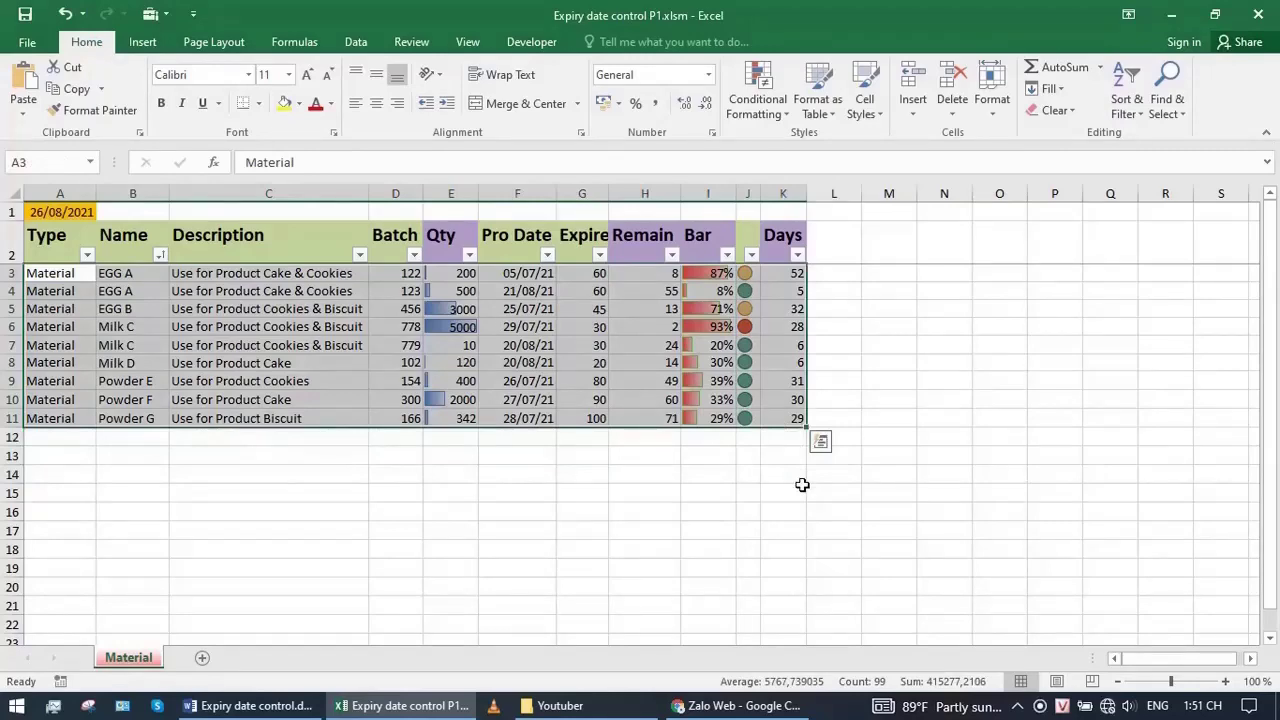
{"action": "left_click", "coordinate": [873, 472]}
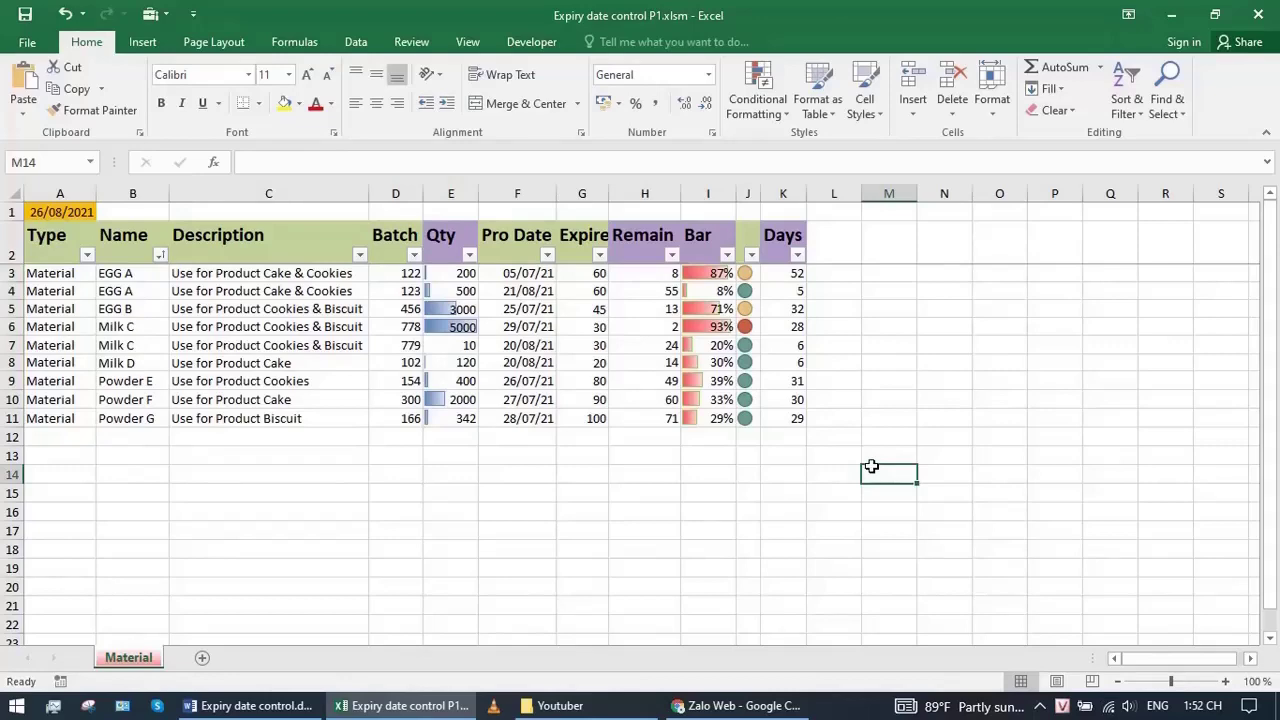
Switch back to the Word document and highlight the Problems Arise heading line, followed by the three problems with their examples
{"action": "left_click", "coordinate": [250, 705]}
{"action": "left_click", "coordinate": [710, 375]}
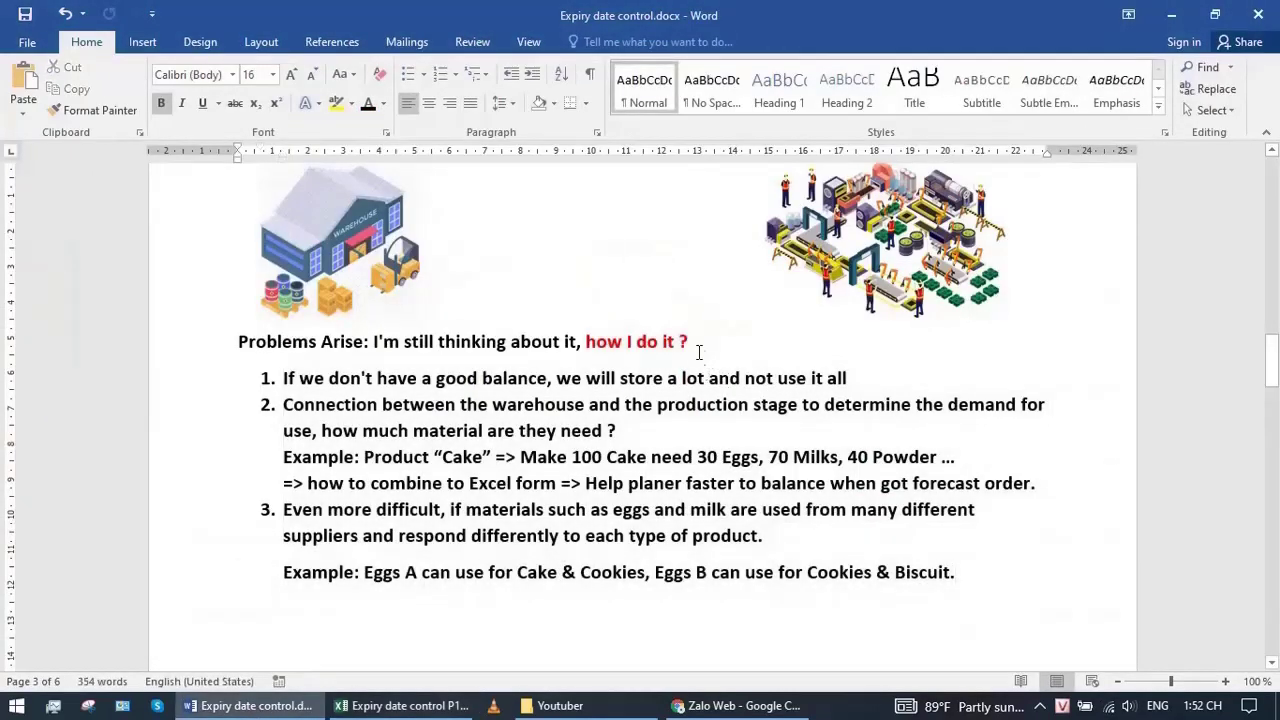
{"action": "left_click_drag", "start_coordinate": [694, 345], "coordinate": [245, 346]}
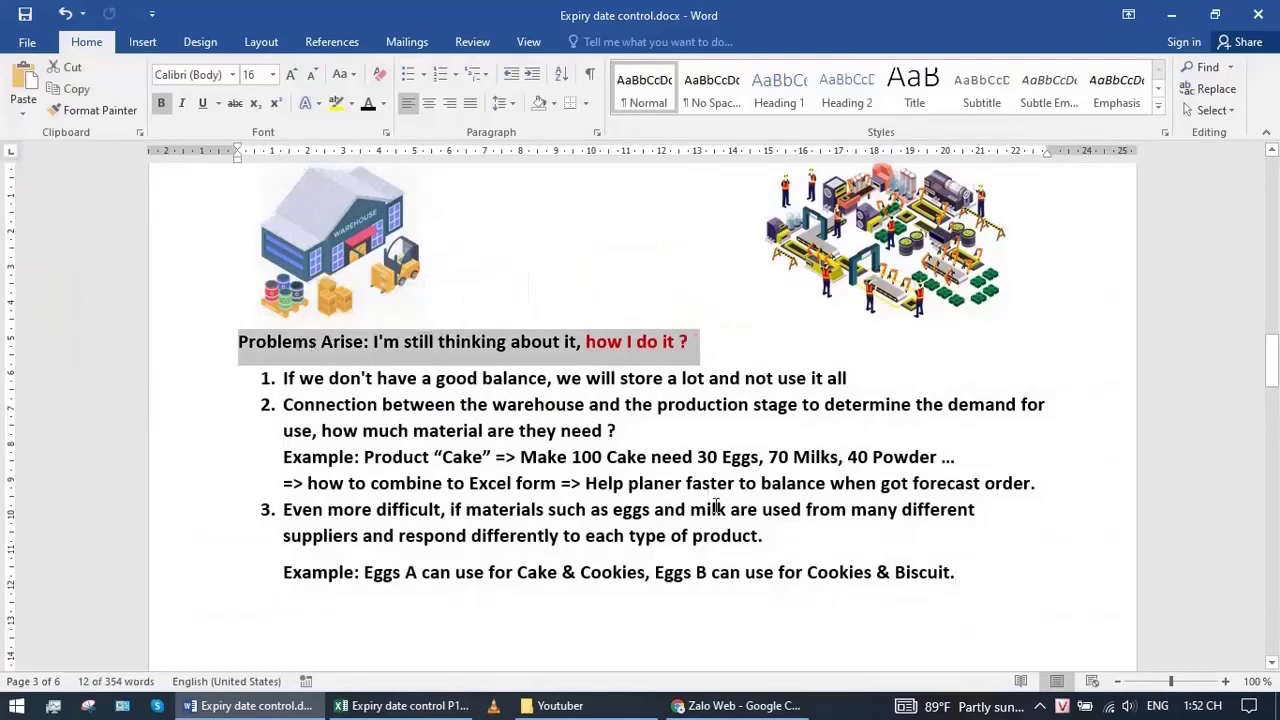
{"action": "left_click_drag", "start_coordinate": [963, 576], "coordinate": [284, 378]}
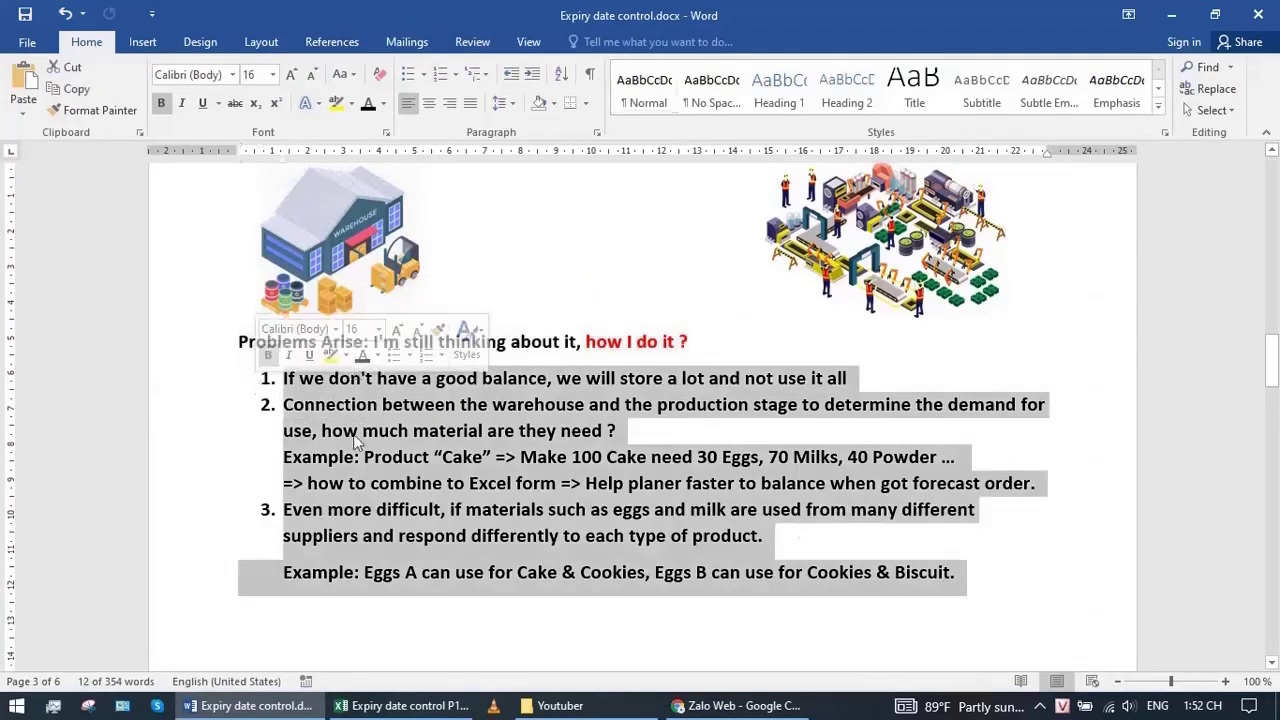
{"action": "left_click", "coordinate": [980, 574]}
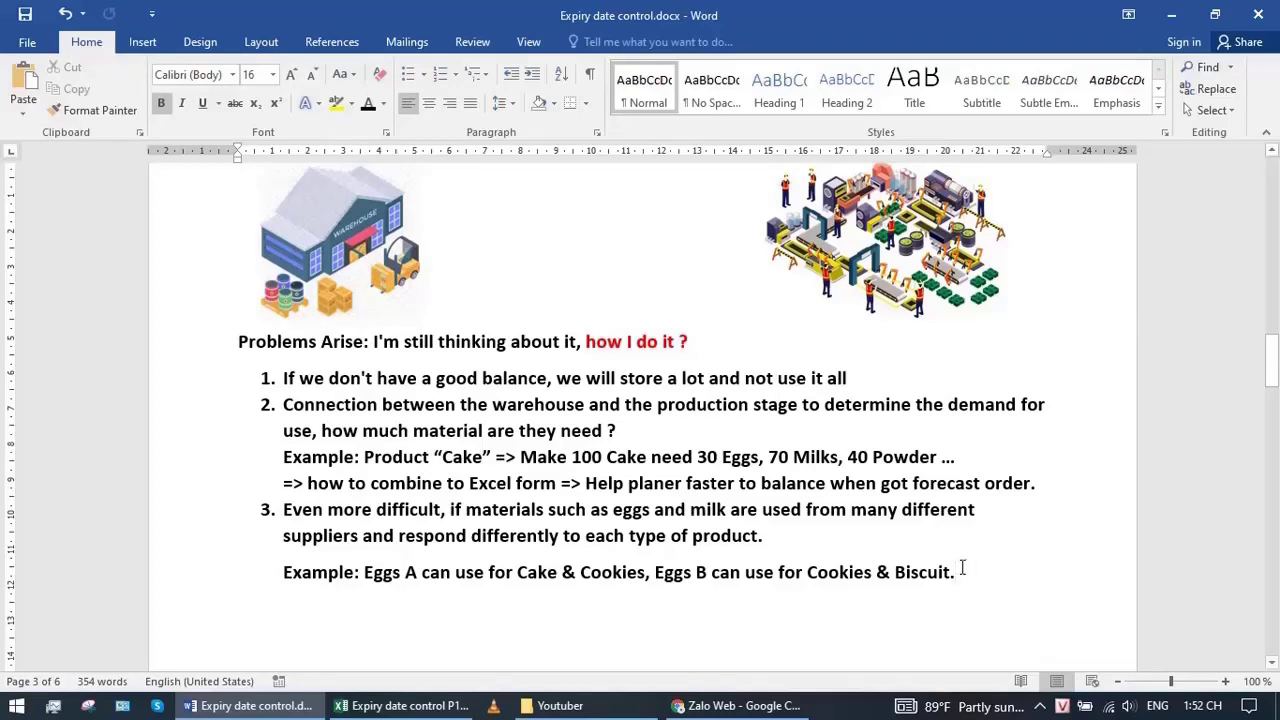
Highlight the whole Problems Arise section including its heading, and single out the phrase "I'm still thinking about it, how I do it ?"
{"action": "left_click_drag", "start_coordinate": [963, 571], "coordinate": [285, 341]}
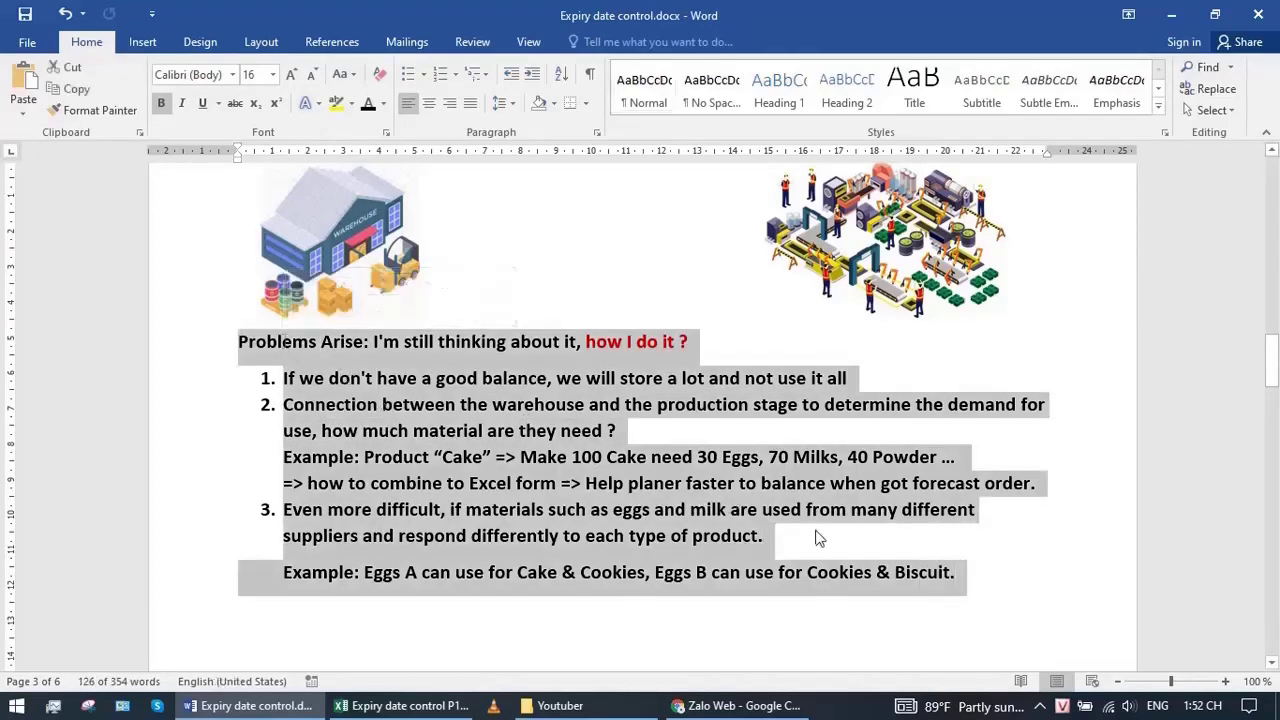
{"action": "left_click", "coordinate": [401, 342]}
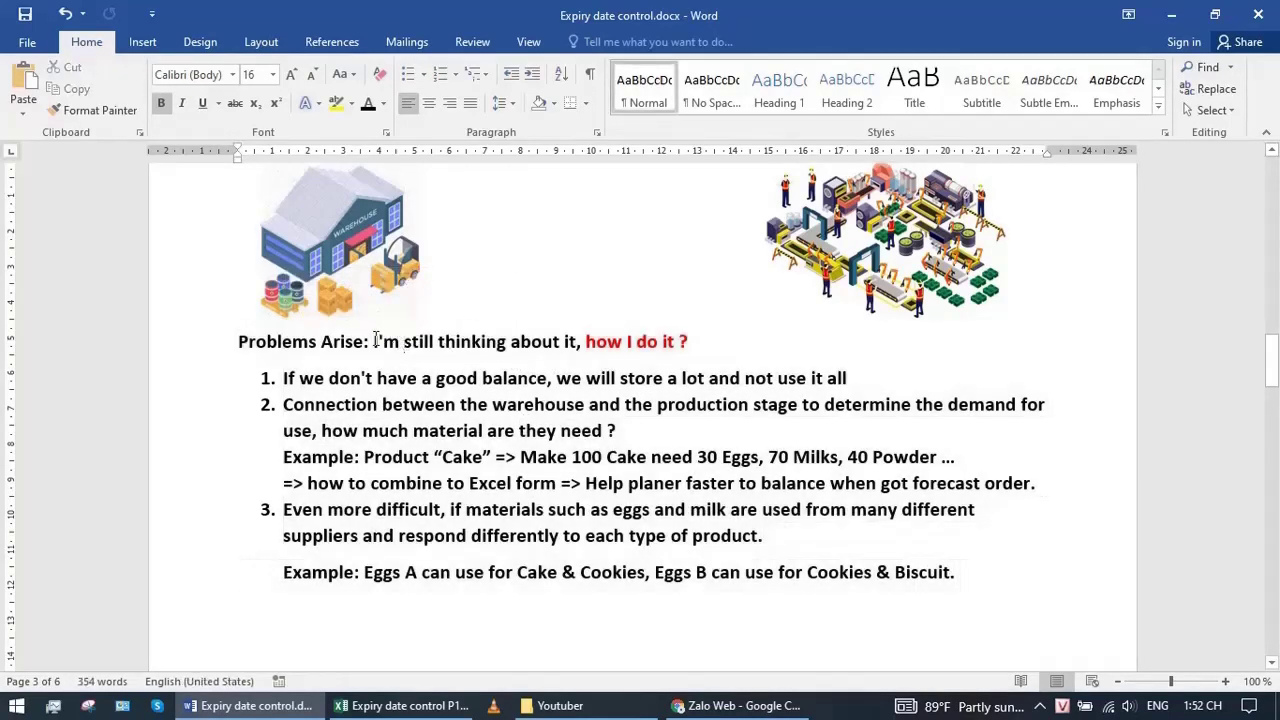
{"action": "left_click_drag", "start_coordinate": [373, 342], "coordinate": [697, 342]}
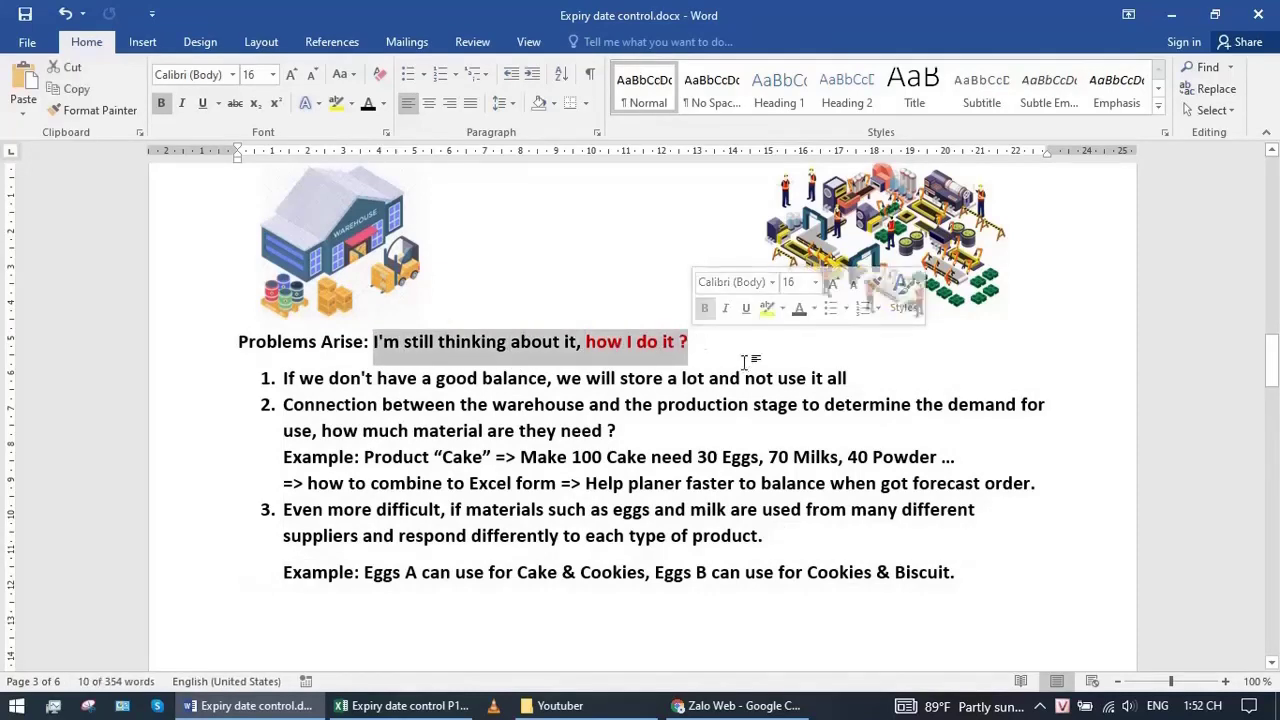